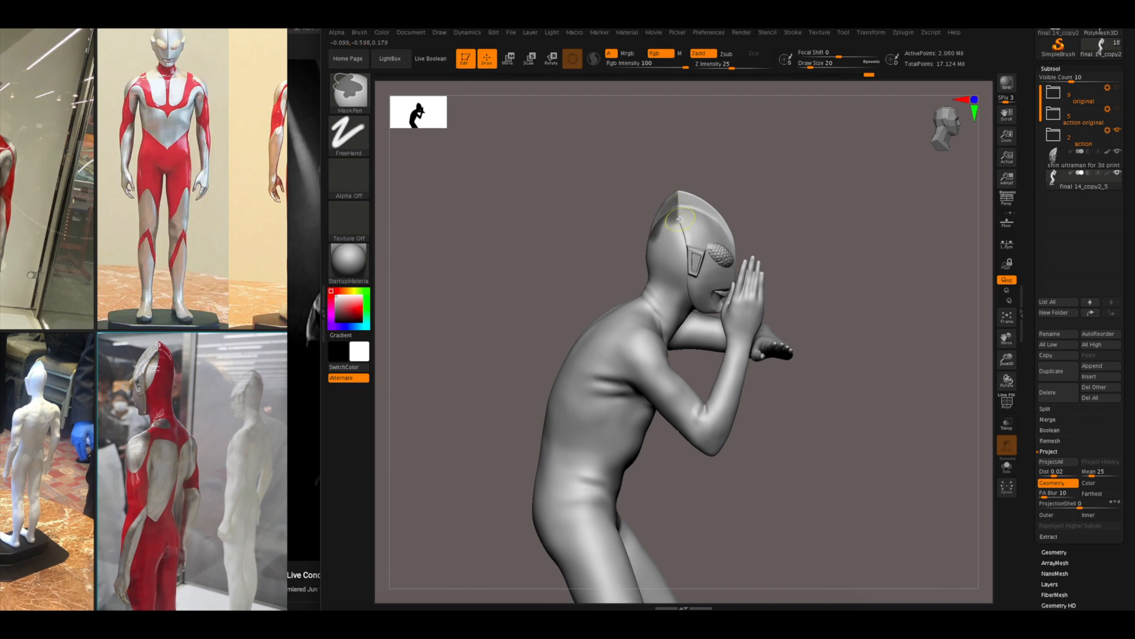
- Mask the side of the head behind the helmet seam, starting beside the crest and running down behind the ear piece
mouse_move(746, 171)
mouse_down()
mouse_move(875, 192)
mouse_move(748, 190)
mouse_up()
click(1007, 466)
mouse_move(946, 479)
mouse_down()
mouse_move(899, 487)
mouse_move(946, 450)
mouse_up()
ctrl+drag(602, 290, 666, 230)
mouse_move(834, 237)
mouse_down()
mouse_move(770, 251)
mouse_move(828, 257)
mouse_up()
click(1007, 467)
drag(879, 289, 875, 283)
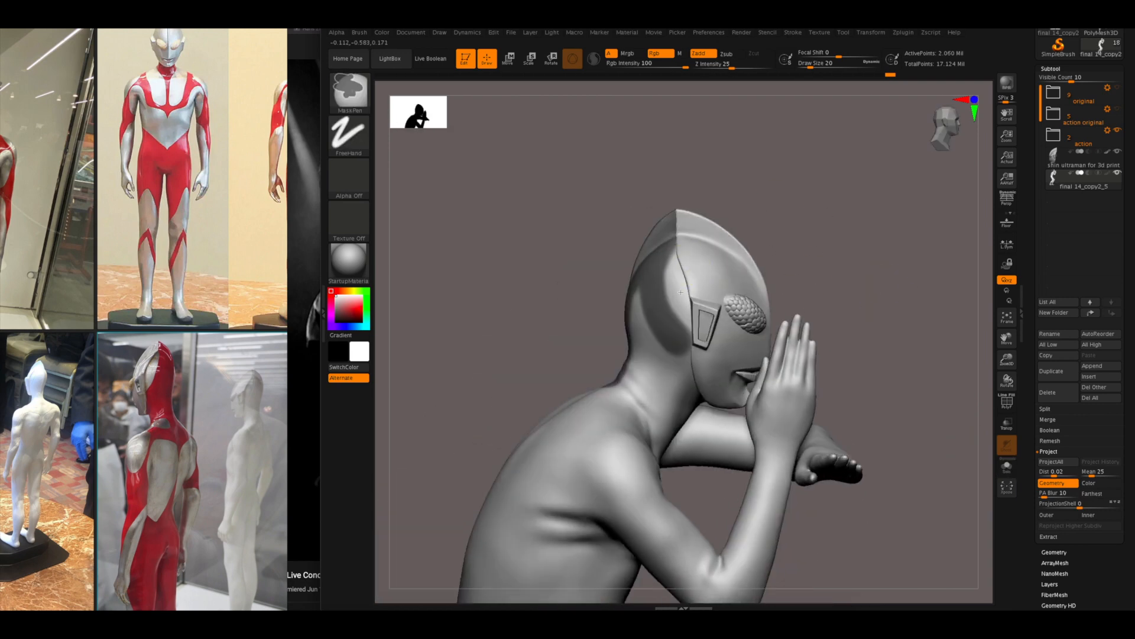
- Fill in the mask over the back of the head and refine its edge along the helmet seam with Draw Size 12
drag(671, 250, 641, 288)
drag(875, 331, 881, 260)
ctrl+drag(651, 398, 659, 410)
drag(857, 248, 869, 302)
middle_drag(184, 237, 109, 357)
mouse_move(739, 260)
mouse_down()
mouse_move(800, 248)
mouse_move(728, 213)
mouse_move(781, 221)
mouse_move(845, 278)
mouse_move(733, 224)
mouse_up()
mouse_move(822, 218)
mouse_down()
mouse_move(746, 204)
mouse_move(665, 234)
mouse_up()
drag(875, 266, 751, 260)
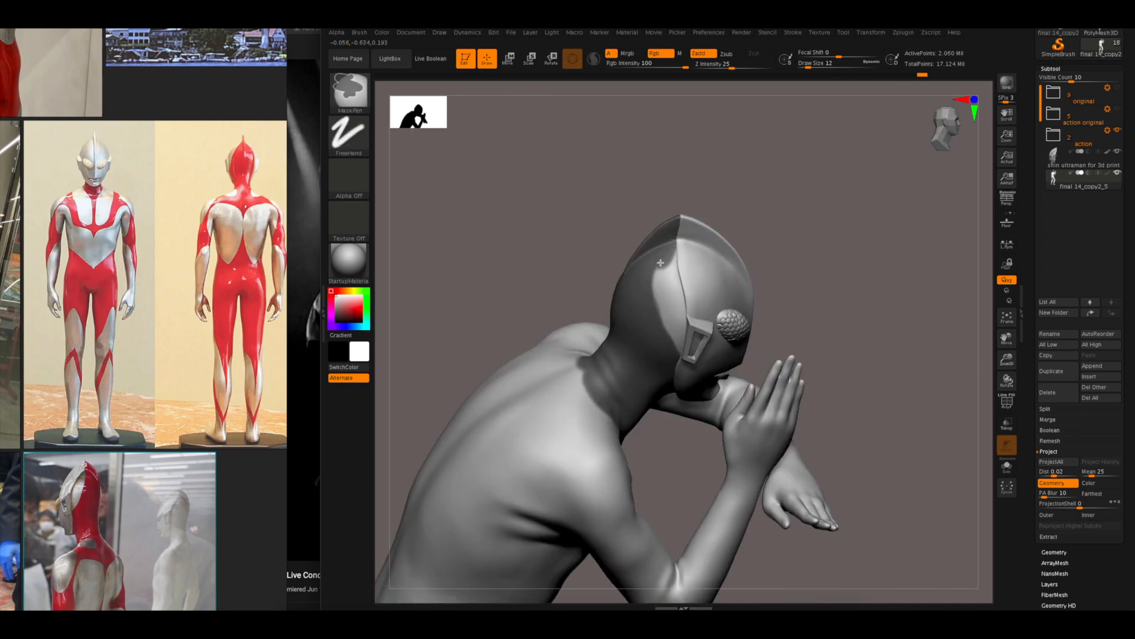
- Extend the mask across the back of the head, along the crest and around the neck
click(1007, 466)
drag(846, 366, 905, 462)
drag(905, 354, 952, 331)
drag(887, 319, 827, 355)
click(1007, 466)
drag(824, 485, 970, 449)
drag(671, 225, 692, 349)
mouse_move(851, 331)
mouse_down()
mouse_move(946, 325)
mouse_move(839, 299)
mouse_move(816, 331)
mouse_up()
mouse_move(775, 440)
mouse_down()
mouse_move(905, 418)
mouse_move(955, 438)
mouse_move(952, 408)
mouse_up()
drag(828, 343, 922, 426)
- Mask the front of the neck and a tapered stripe running down the centre of the chest, following the reference photo
mouse_move(266, 201)
middle_down()
mouse_move(84, 340)
mouse_move(82, 472)
middle_up()
mouse_move(887, 355)
mouse_down()
mouse_move(884, 271)
mouse_move(828, 236)
mouse_up()
ctrl+drag(596, 303, 612, 343)
mouse_move(810, 296)
mouse_down()
mouse_move(769, 205)
mouse_move(727, 213)
mouse_up()
ctrl+drag(603, 349, 612, 431)
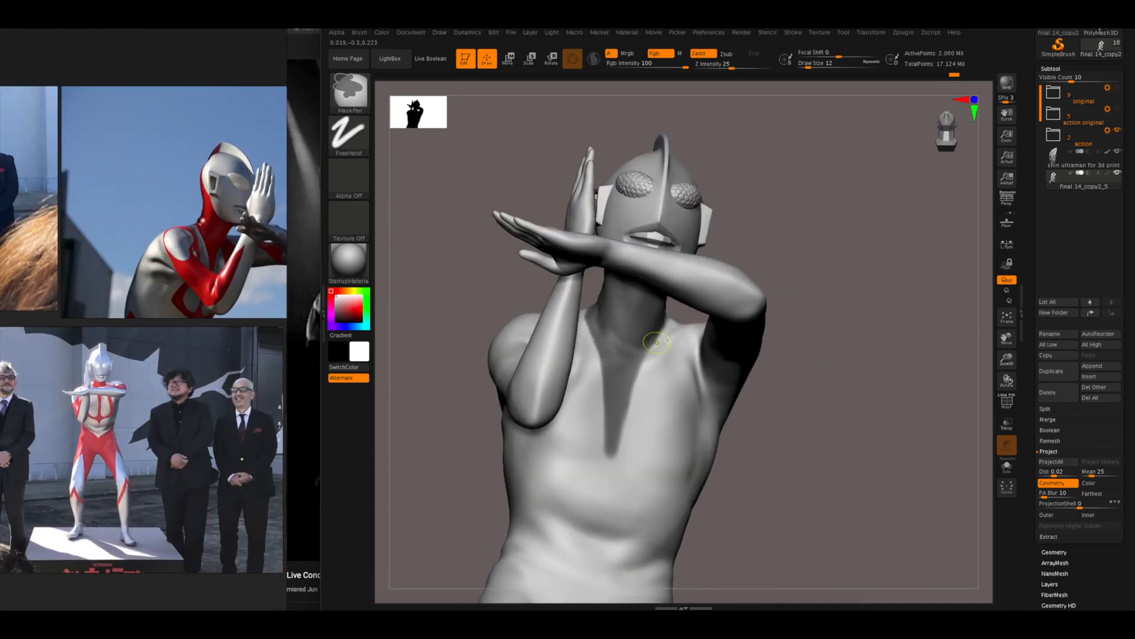
- Hide the forearms and legs so that only the head, torso and upper arm stubs show
mouse_move(828, 313)
mouse_down()
mouse_move(833, 378)
mouse_move(910, 390)
mouse_up()
ctrl+shift+click(349, 134)
ctrl+shift+click(479, 139)
mouse_move(828, 209)
ctrl+shift+mouse_down()
mouse_move(512, 463)
mouse_move(857, 449)
ctrl+shift+mouse_up()
mouse_move(856, 268)
ctrl+shift+mouse_down()
mouse_move(730, 472)
mouse_move(852, 385)
ctrl+shift+mouse_up()
mouse_move(911, 284)
mouse_down()
mouse_move(808, 245)
mouse_move(793, 274)
mouse_up()
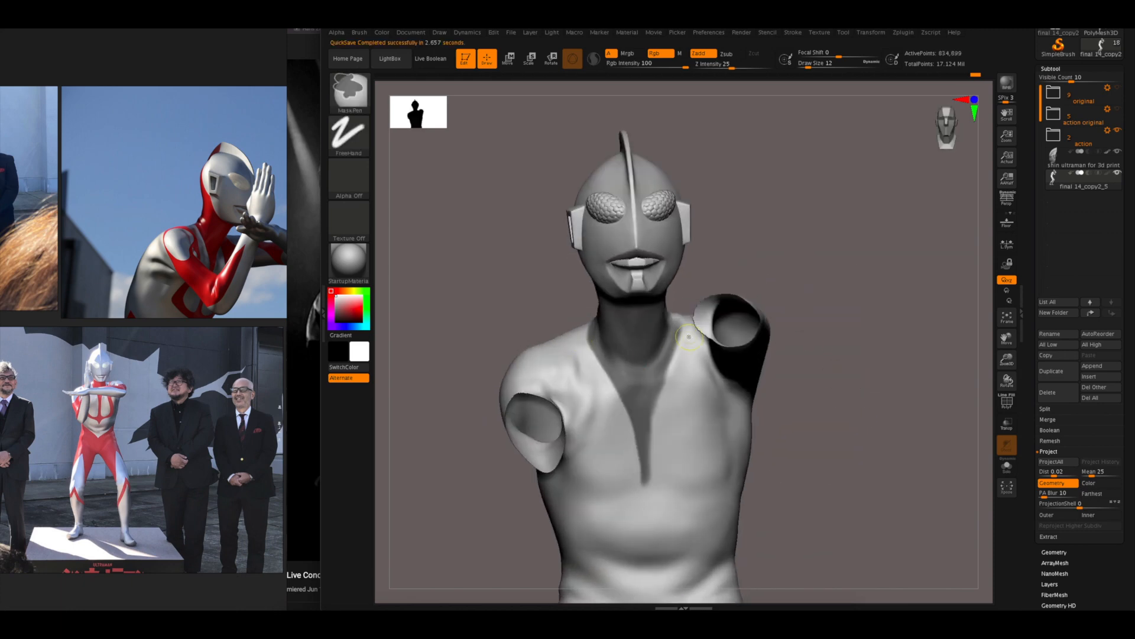
- Refine both edges of the masked V from the collar down to the tip of the centre chest stripe
ctrl+drag(688, 336, 656, 420)
drag(828, 307, 806, 322)
ctrl+drag(686, 349, 660, 426)
drag(822, 278, 819, 331)
ctrl+drag(668, 337, 644, 368)
mouse_move(852, 248)
mouse_down()
mouse_move(739, 281)
mouse_move(770, 271)
mouse_move(687, 264)
mouse_move(679, 304)
mouse_move(874, 277)
mouse_move(905, 527)
mouse_move(788, 345)
mouse_move(684, 329)
mouse_move(783, 311)
mouse_up()
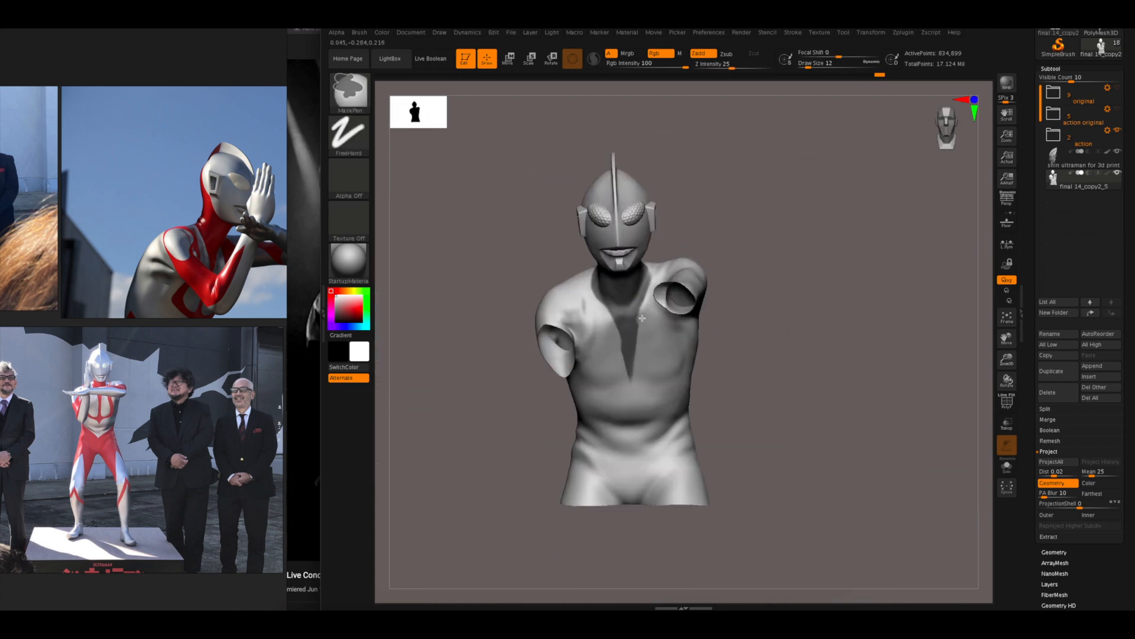
- Mask short side branches and a lower tip at the end of the chest stripe with Draw Size 5
mouse_move(266, 331)
middle_down()
mouse_move(278, 276)
mouse_move(18, 388)
middle_up()
middle_drag(233, 582, 332, 338)
alt+drag(733, 142, 723, 181)
right_drag(723, 181, 790, 178)
mouse_move(594, 256)
ctrl+right_down()
mouse_move(608, 293)
mouse_move(860, 175)
mouse_move(714, 242)
mouse_move(844, 180)
mouse_move(587, 276)
ctrl+right_up()
right_drag(709, 346, 602, 195)
right_drag(598, 260, 487, 281)
right_drag(524, 385, 565, 319)
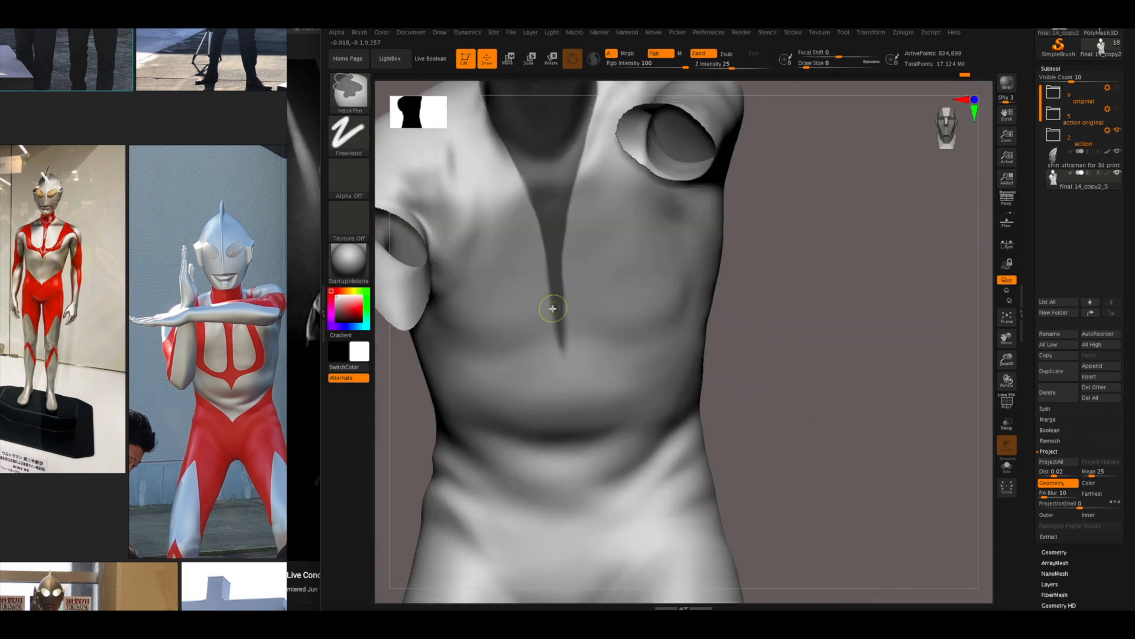
key(space)
click(545, 339)
mouse_move(544, 327)
ctrl+mouse_down()
mouse_move(562, 329)
mouse_move(549, 331)
ctrl+mouse_up()
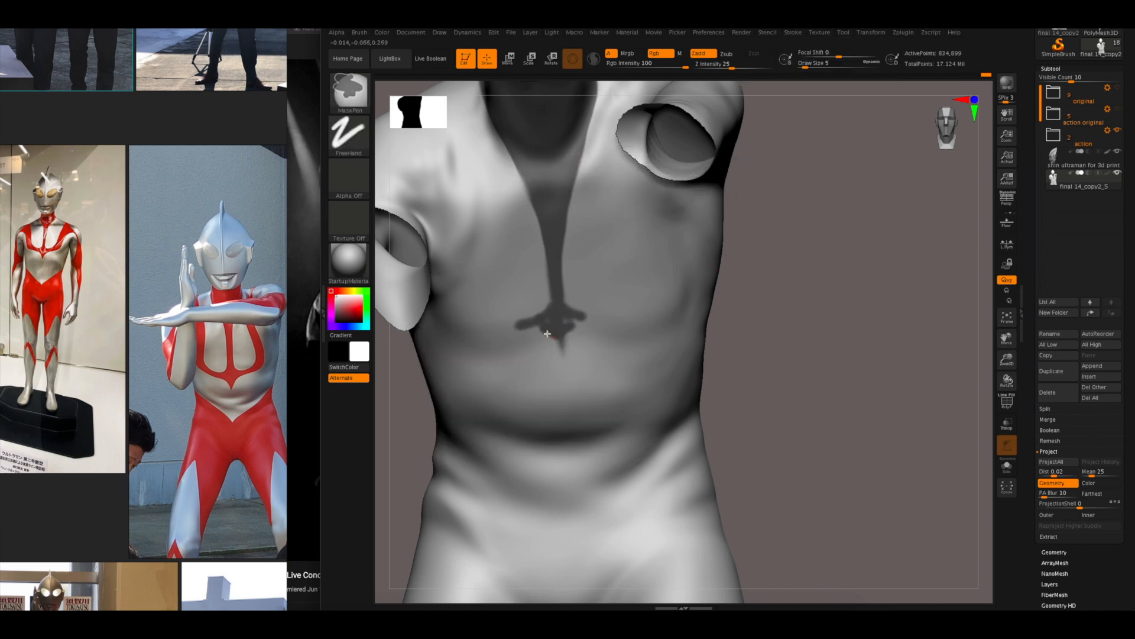
ctrl+drag(563, 395, 564, 403)
- Rework the end of the chest stripe and mask a slanted branch toward the side of the chest with Draw Size 9
alt+right_drag(568, 390, 704, 177)
key(space)
click(578, 290)
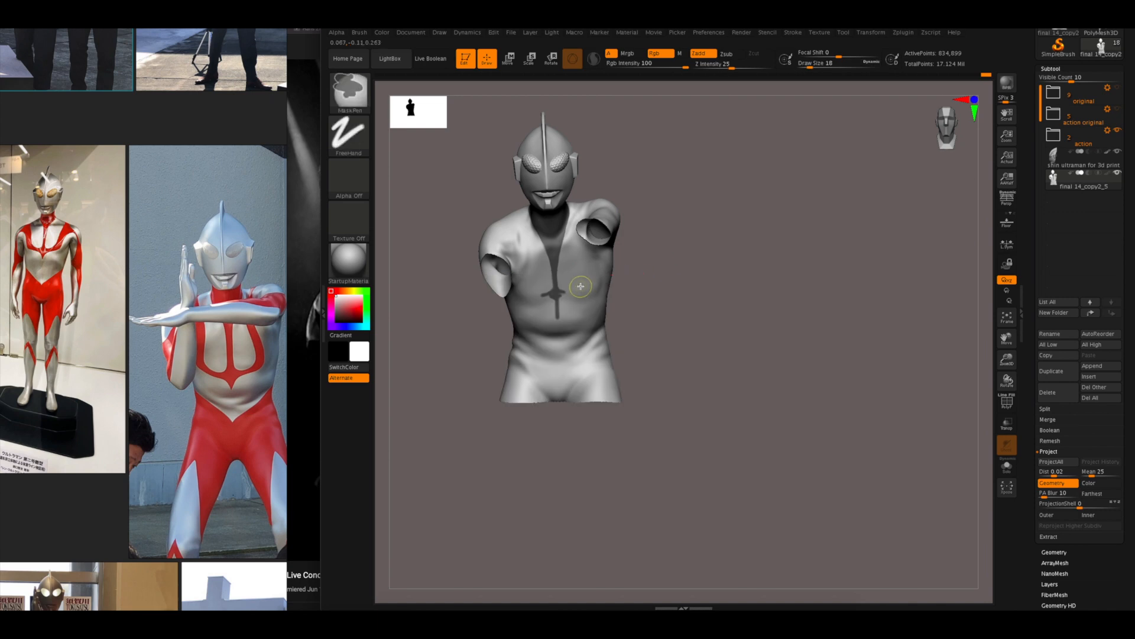
ctrl+drag(558, 313, 558, 314)
mouse_move(552, 290)
ctrl+right_down()
mouse_move(542, 299)
mouse_move(547, 244)
mouse_move(551, 303)
ctrl+right_up()
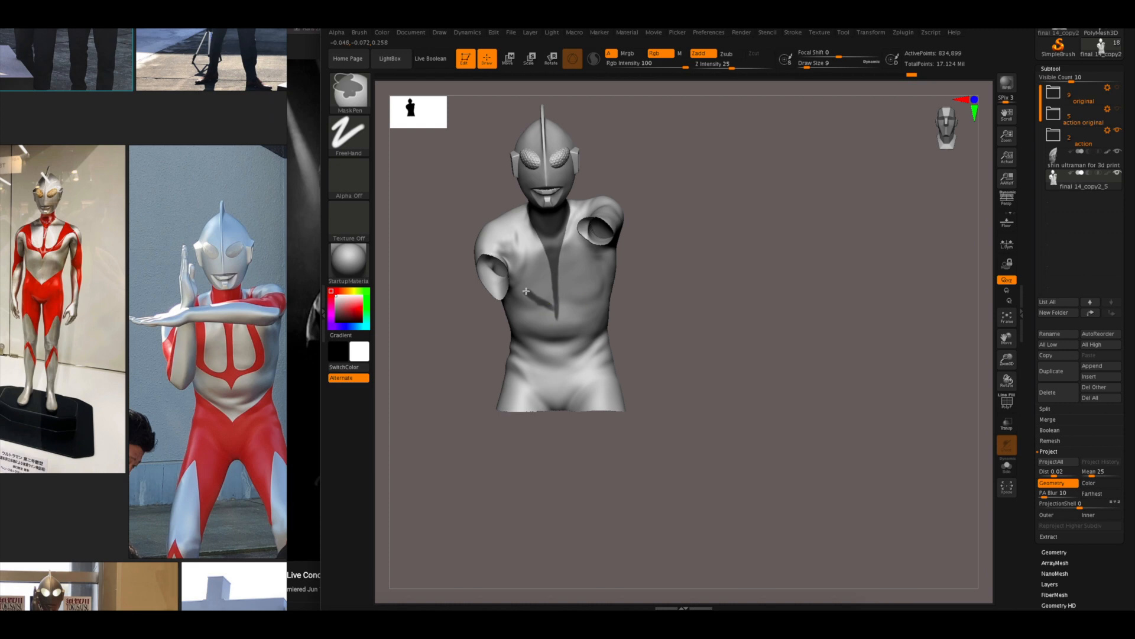
- Mask the two curved outer prongs of the trident marking, from the stripe's lower end up both sides of the chest
right_drag(566, 300, 575, 322)
middle_drag(195, 89, 219, 244)
scroll(219, 243, up, 6)
mouse_move(686, 302)
right_down()
mouse_move(705, 254)
mouse_move(680, 283)
right_up()
mouse_move(504, 224)
right_down()
mouse_move(523, 234)
mouse_move(500, 236)
right_up()
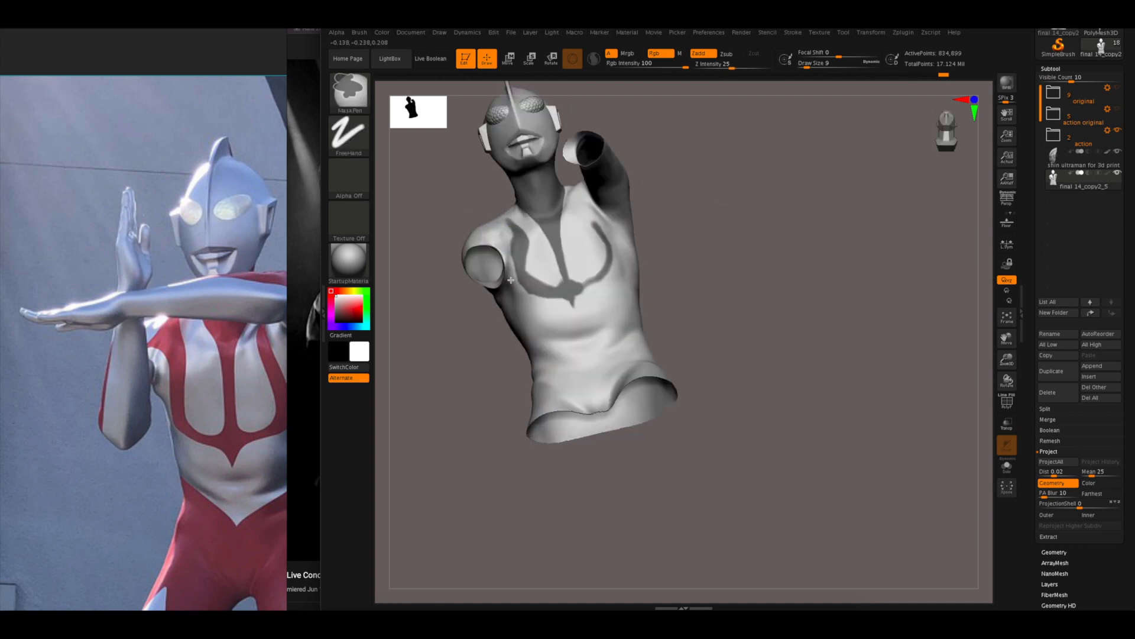
- Thicken the outer prongs of the chest trident and shape its pointed lower tip
right_drag(763, 153, 763, 207)
ctrl+alt+drag(506, 204, 526, 254)
mouse_move(657, 237)
ctrl+right_down()
mouse_move(647, 142)
mouse_move(678, 256)
mouse_move(689, 236)
mouse_move(523, 257)
ctrl+right_up()
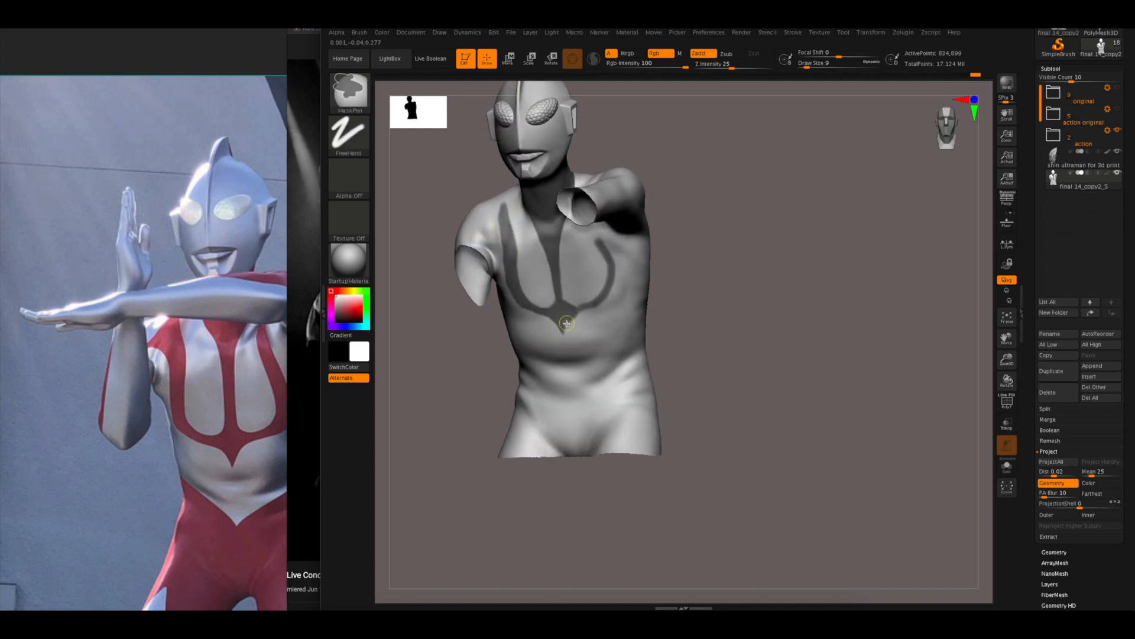
middle_drag(211, 408, 160, 410)
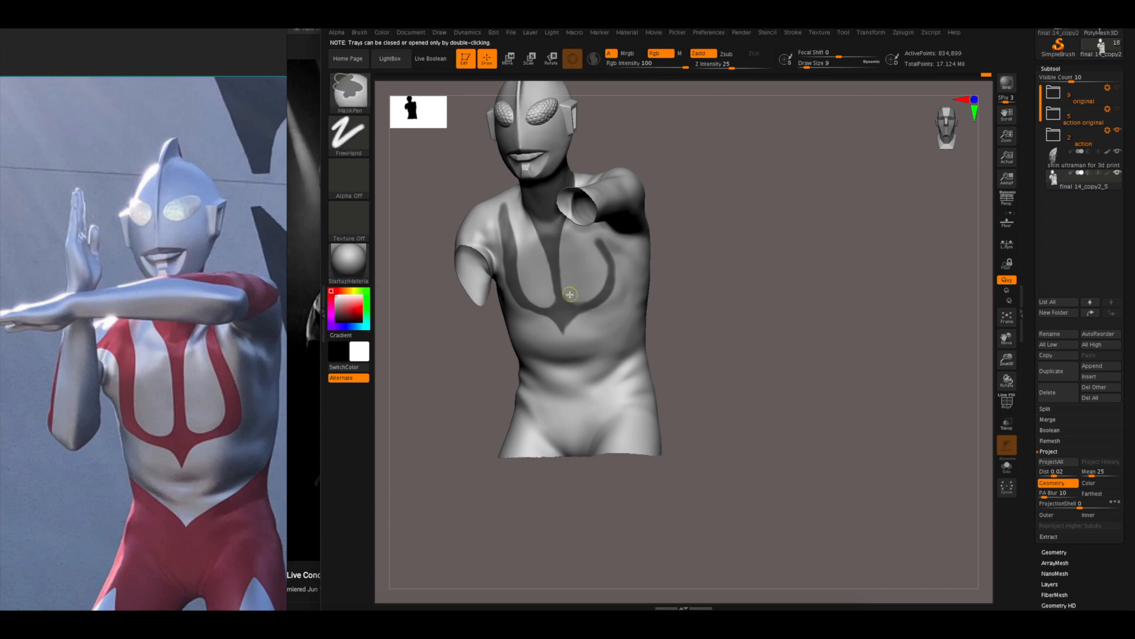
right_drag(602, 242, 600, 207)
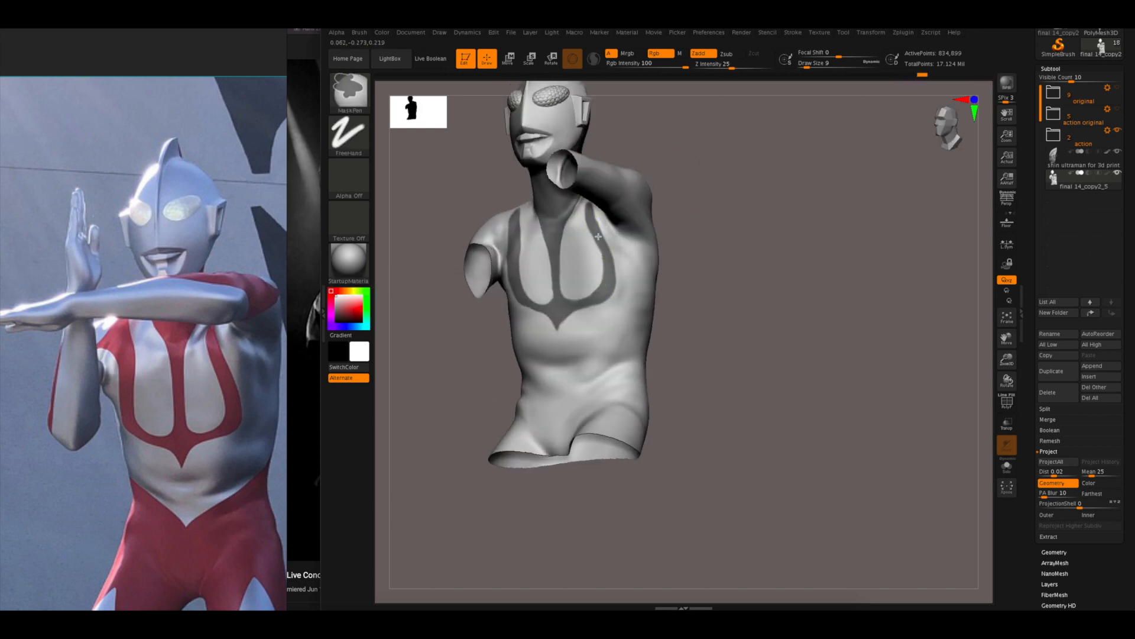
shift+right_drag(714, 273, 680, 239)
- Compare the chest trident with the front reference photo and clean up the inner edges of its prongs
scroll(186, 449, down, 5)
middle_drag(185, 448, 185, 464)
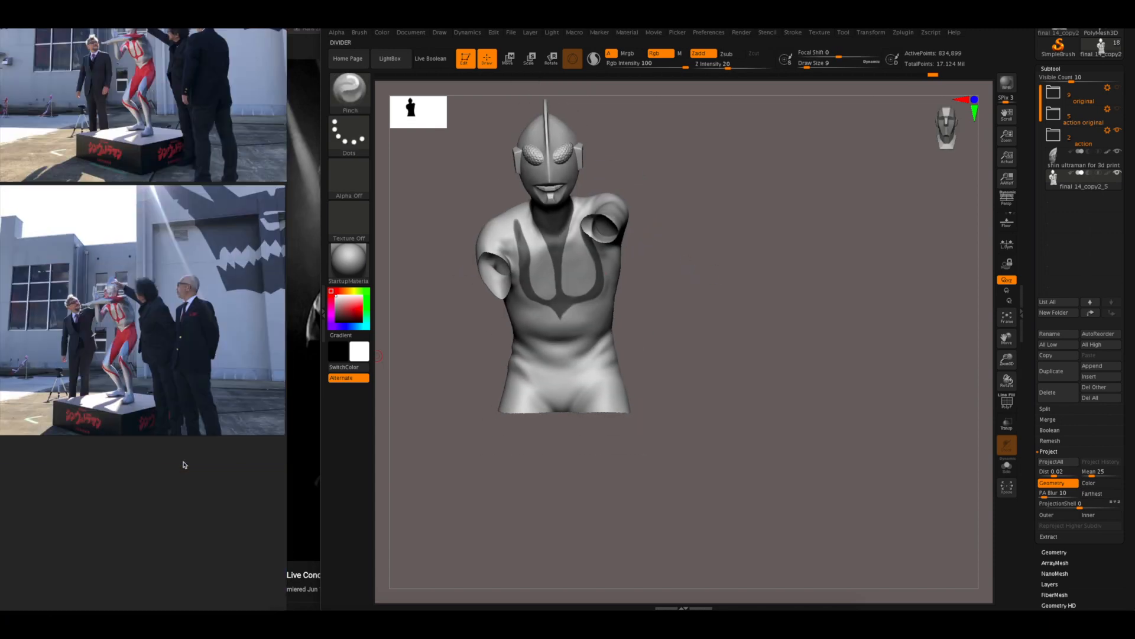
scroll(147, 243, up, 5)
middle_drag(147, 243, 147, 331)
scroll(147, 331, up, 3)
right_drag(697, 296, 698, 331)
ctrl+right_drag(698, 332, 709, 426)
ctrl+right_drag(786, 402, 791, 339)
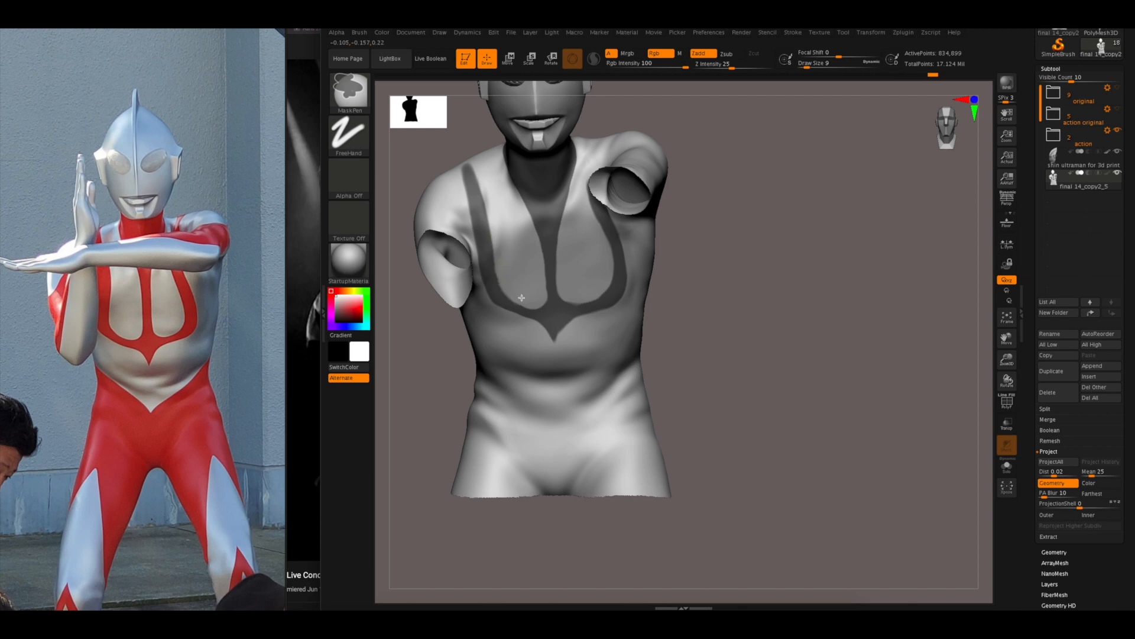
right_drag(480, 166, 502, 228)
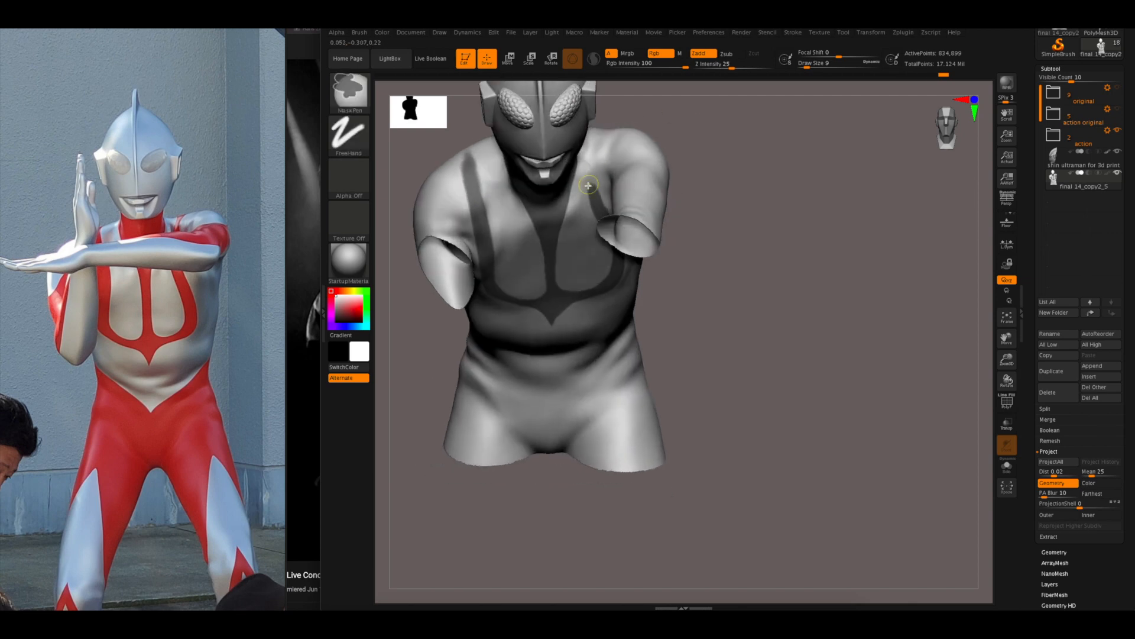
- Extend the outer prongs of the trident mask over the tops of both shoulders and even out the marking's edges
ctrl+drag(588, 183, 602, 145)
right_drag(591, 195, 567, 128)
ctrl+drag(575, 167, 557, 265)
ctrl+drag(523, 193, 544, 298)
right_drag(550, 177, 532, 172)
ctrl+drag(590, 143, 573, 139)
right_drag(502, 139, 482, 207)
ctrl+drag(481, 198, 470, 165)
mouse_move(701, 231)
right_down()
mouse_move(707, 139)
mouse_move(709, 171)
right_up()
ctrl+drag(489, 317, 491, 319)
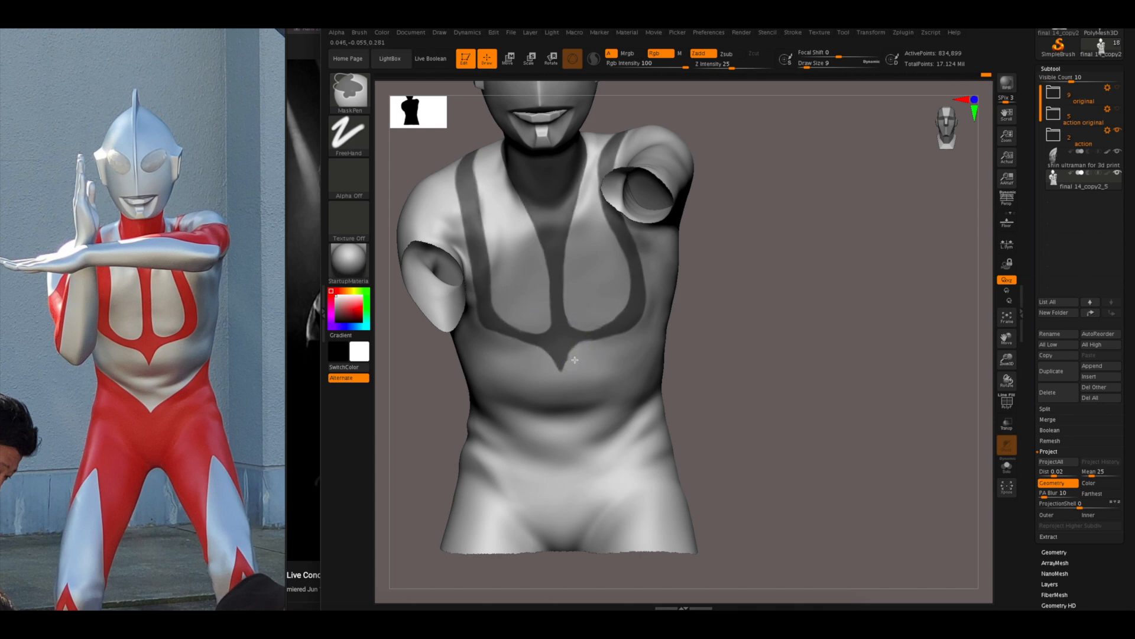
- Mask the upper back between the neck and the shoulder stripes with Draw Size 9, following the back-view reference
mouse_move(487, 323)
right_down()
mouse_move(521, 283)
mouse_move(694, 254)
mouse_move(562, 158)
mouse_move(702, 258)
mouse_move(684, 228)
mouse_move(780, 182)
mouse_move(520, 255)
right_up()
key(Right)
key(Right)
key(Right)
key(Right)
key(Right)
key(Right)
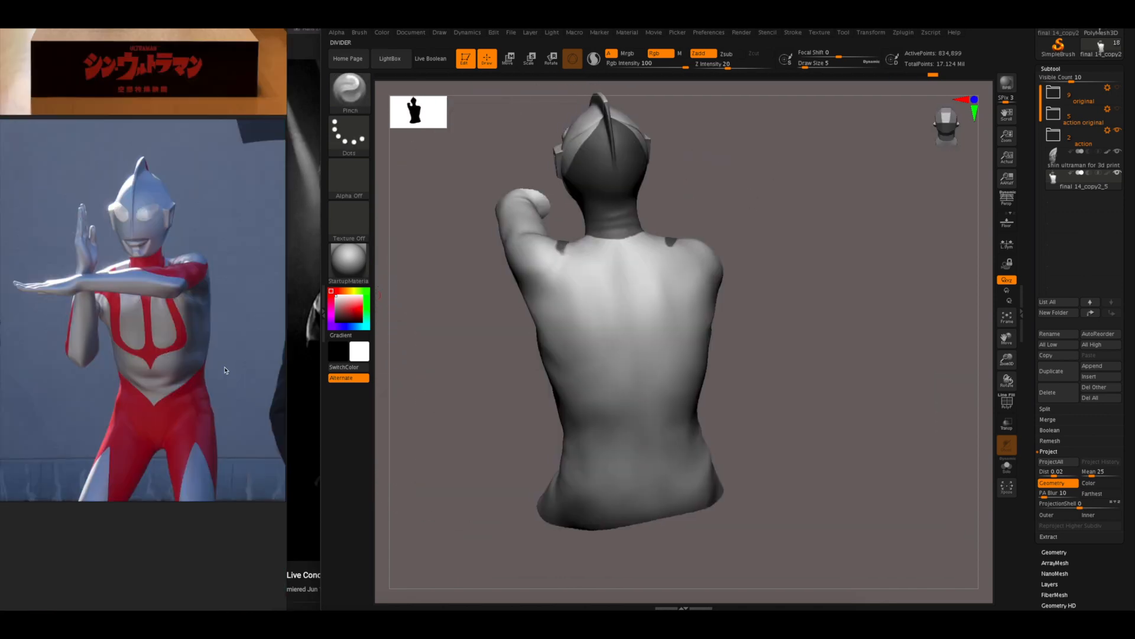
right_drag(719, 308, 746, 373)
right_click(747, 374)
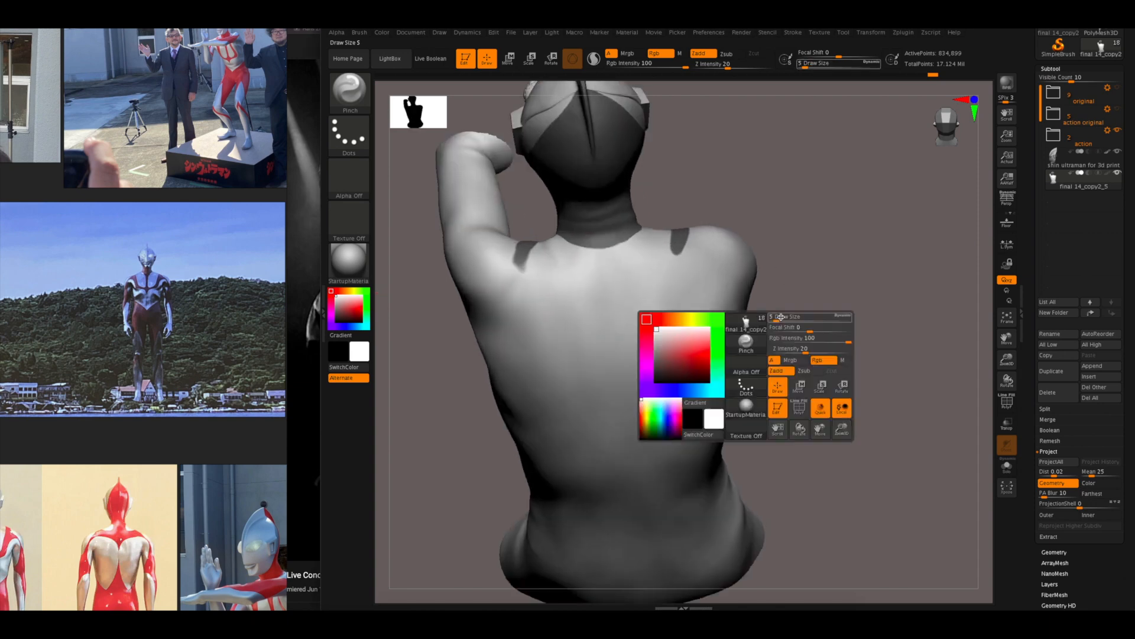
right_drag(617, 247, 633, 295)
mouse_move(553, 251)
right_down()
mouse_move(803, 151)
mouse_move(798, 220)
mouse_move(556, 217)
mouse_move(729, 213)
mouse_move(778, 241)
mouse_move(771, 231)
right_up()
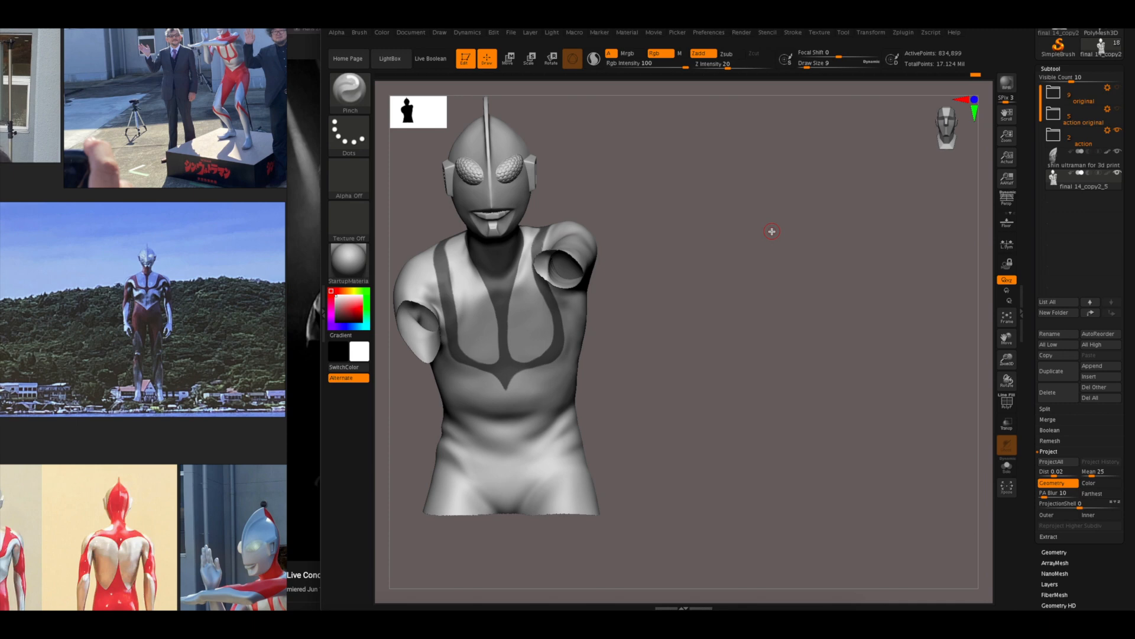
- Select the Pinch brush and check the torso markings from several angles
right_drag(772, 231, 609, 213)
right_drag(680, 322, 467, 246)
key(b)
key(p)
key(i)
mouse_move(502, 331)
right_down()
mouse_move(659, 253)
mouse_move(664, 296)
mouse_move(658, 246)
mouse_move(510, 276)
mouse_move(712, 261)
mouse_move(658, 337)
mouse_move(725, 252)
mouse_move(666, 371)
mouse_move(562, 257)
mouse_move(631, 236)
mouse_move(570, 247)
right_up()
mouse_move(459, 238)
right_down()
mouse_move(641, 223)
mouse_move(692, 241)
mouse_move(508, 246)
mouse_move(757, 267)
mouse_move(770, 347)
mouse_move(712, 380)
mouse_move(798, 352)
mouse_move(757, 391)
mouse_move(842, 391)
mouse_move(590, 314)
mouse_move(654, 322)
mouse_move(656, 355)
mouse_move(658, 281)
mouse_move(645, 260)
right_up()
- Unhide the full figure and mask a looping band around the shoulder and upper arm of the horizontal arm
ctrl+shift+click(757, 392)
ctrl+drag(515, 320, 539, 353)
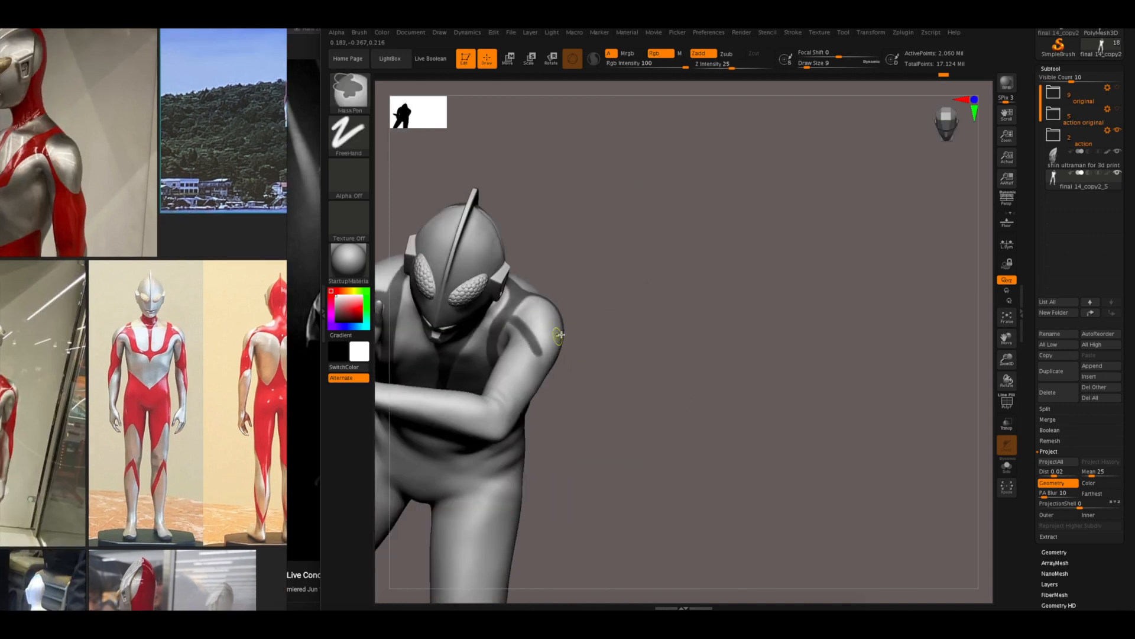
mouse_move(560, 335)
right_down()
mouse_move(699, 269)
mouse_move(700, 284)
mouse_move(543, 360)
right_up()
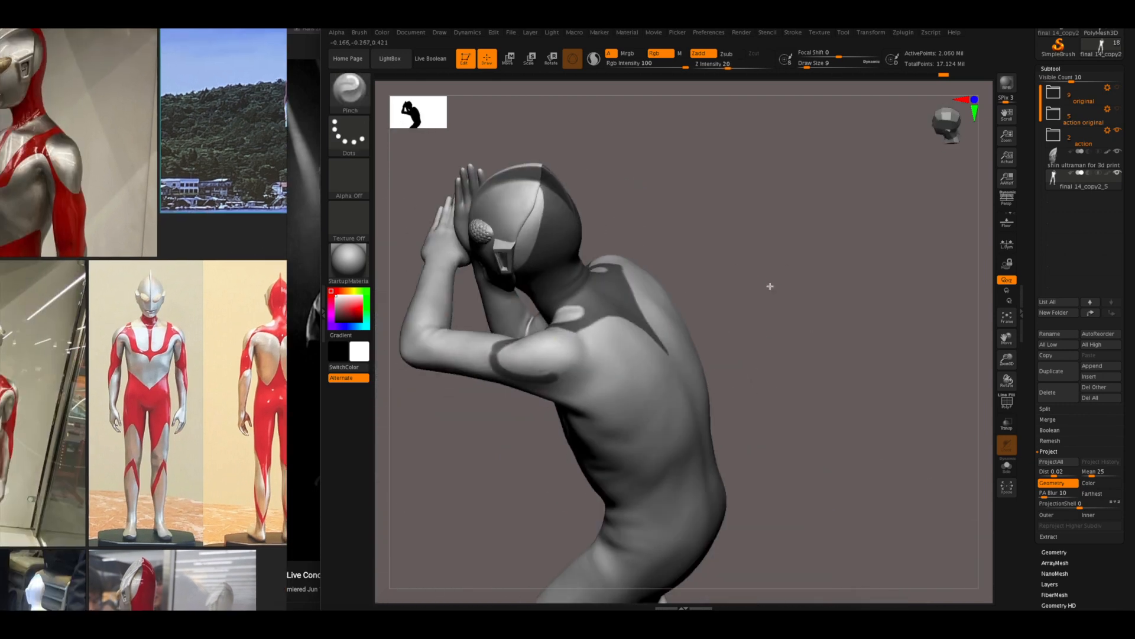
right_drag(770, 286, 508, 296)
double_click(274, 304)
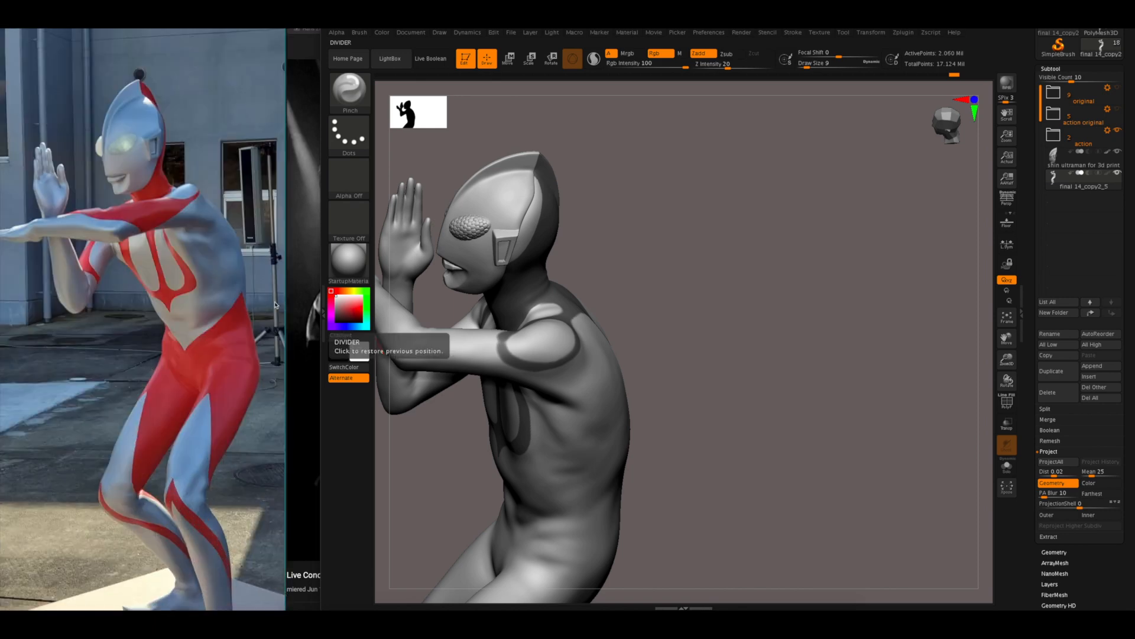
mouse_move(615, 335)
right_down()
mouse_move(588, 335)
mouse_move(733, 320)
mouse_move(677, 314)
mouse_move(744, 298)
mouse_move(644, 339)
mouse_move(728, 312)
mouse_move(680, 331)
mouse_move(689, 336)
mouse_move(676, 363)
mouse_move(600, 286)
mouse_move(661, 200)
mouse_move(508, 271)
mouse_move(623, 236)
mouse_move(641, 337)
mouse_move(479, 474)
mouse_move(474, 263)
mouse_move(424, 414)
mouse_move(547, 218)
mouse_move(555, 278)
mouse_move(728, 314)
mouse_move(672, 218)
mouse_move(703, 277)
right_up()
- Start masking the shoulder band on the raised vertical arm, following the reference photos
scroll(177, 296, down, 3)
mouse_move(236, 284)
middle_down()
mouse_move(177, 201)
mouse_move(100, 465)
middle_up()
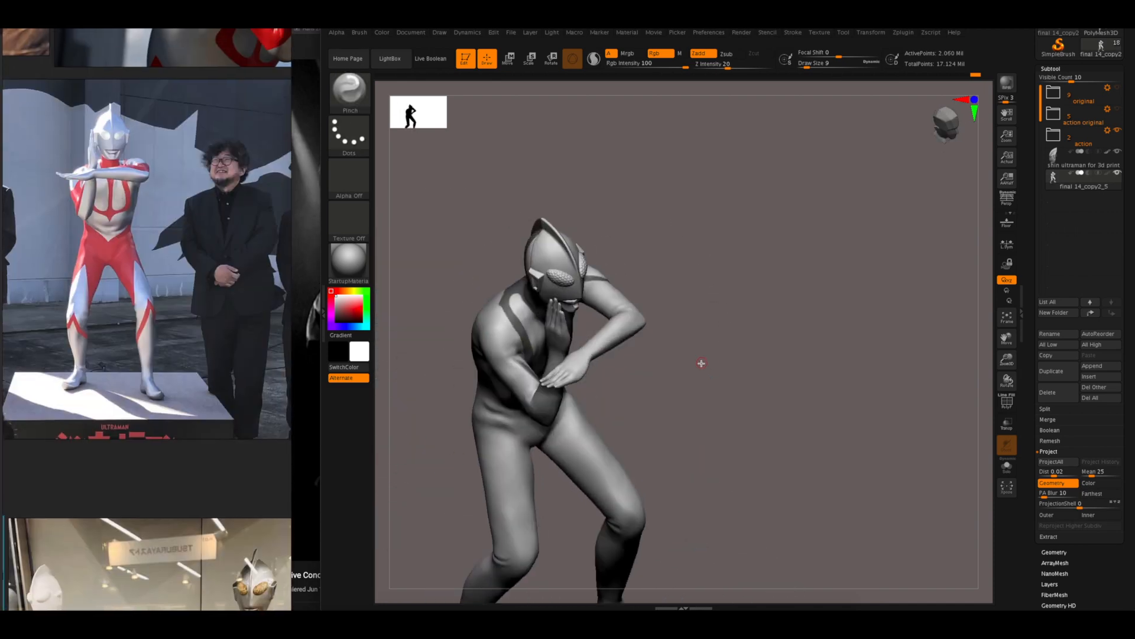
right_drag(702, 363, 696, 357)
ctrl+drag(514, 331, 509, 353)
ctrl+right_drag(697, 356, 692, 260)
middle_drag(207, 177, 131, 469)
right_drag(737, 246, 722, 403)
ctrl+drag(523, 332, 520, 338)
- Continue the raised arm's shoulder band around the front and rear of the shoulder
right_drag(721, 332, 669, 322)
right_drag(615, 278, 642, 275)
ctrl+drag(512, 343, 516, 322)
right_drag(698, 266, 751, 263)
ctrl+drag(494, 277, 494, 301)
right_drag(751, 263, 697, 254)
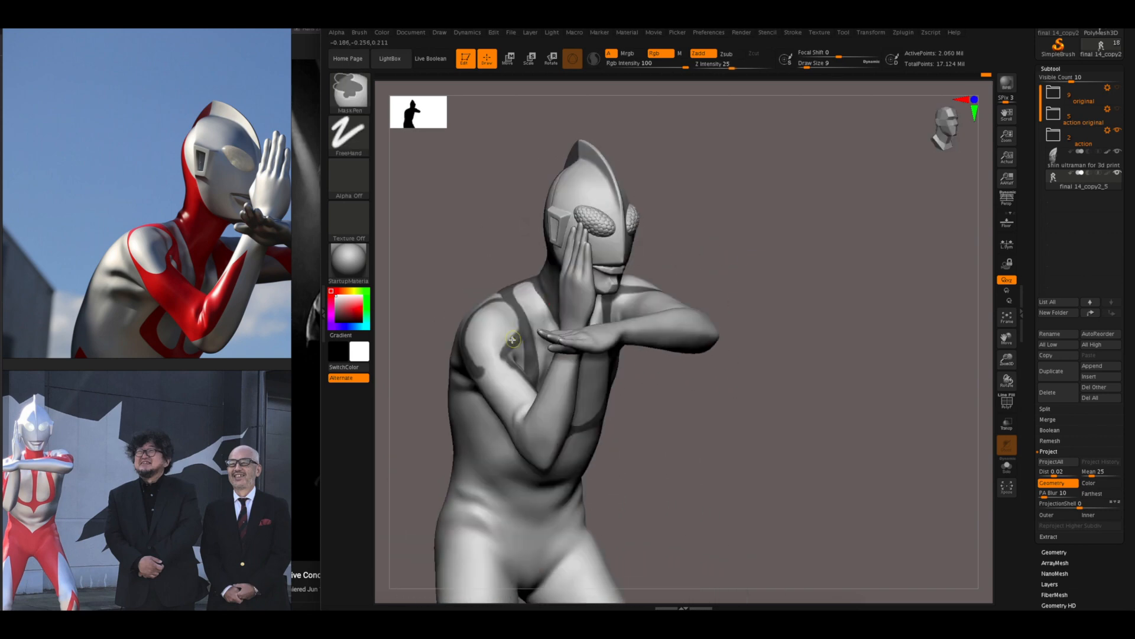
- Mask the raised arm's upper arm below the bare shoulder oval and on toward the forearm
ctrl+drag(467, 361, 512, 355)
right_drag(746, 228, 816, 260)
ctrl+drag(482, 360, 482, 378)
right_drag(816, 349, 834, 319)
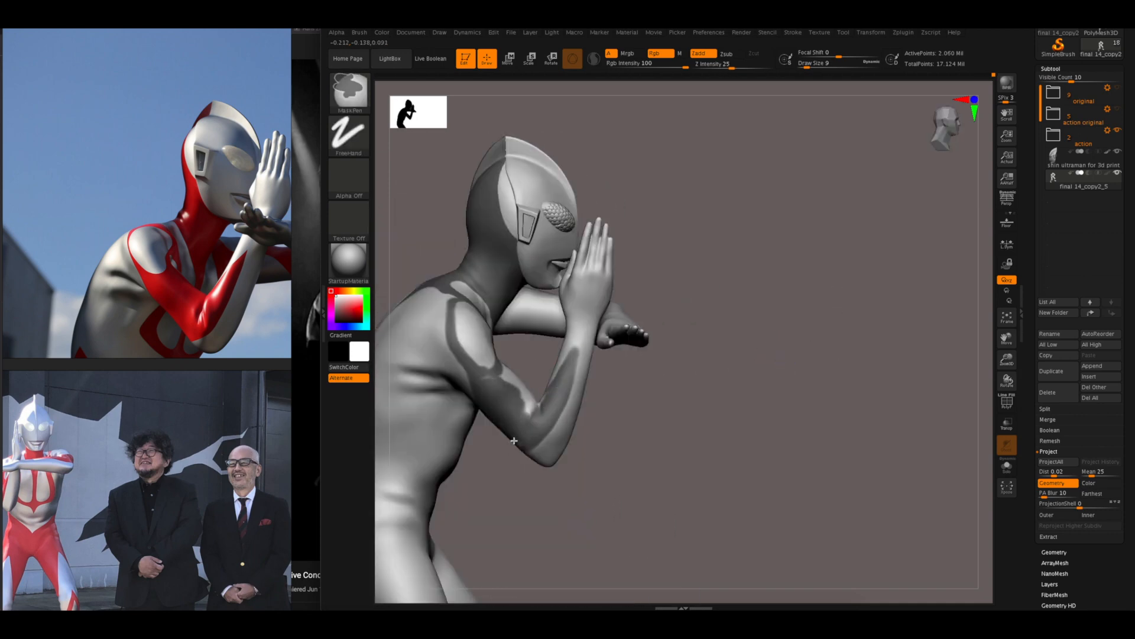
- Fill the mask around the raised arm's elbow and taper it to a point along the forearm
ctrl+drag(513, 440, 536, 417)
mouse_move(680, 421)
right_down()
mouse_move(737, 395)
mouse_move(733, 426)
right_up()
ctrl+drag(583, 355, 600, 332)
right_drag(697, 355, 763, 348)
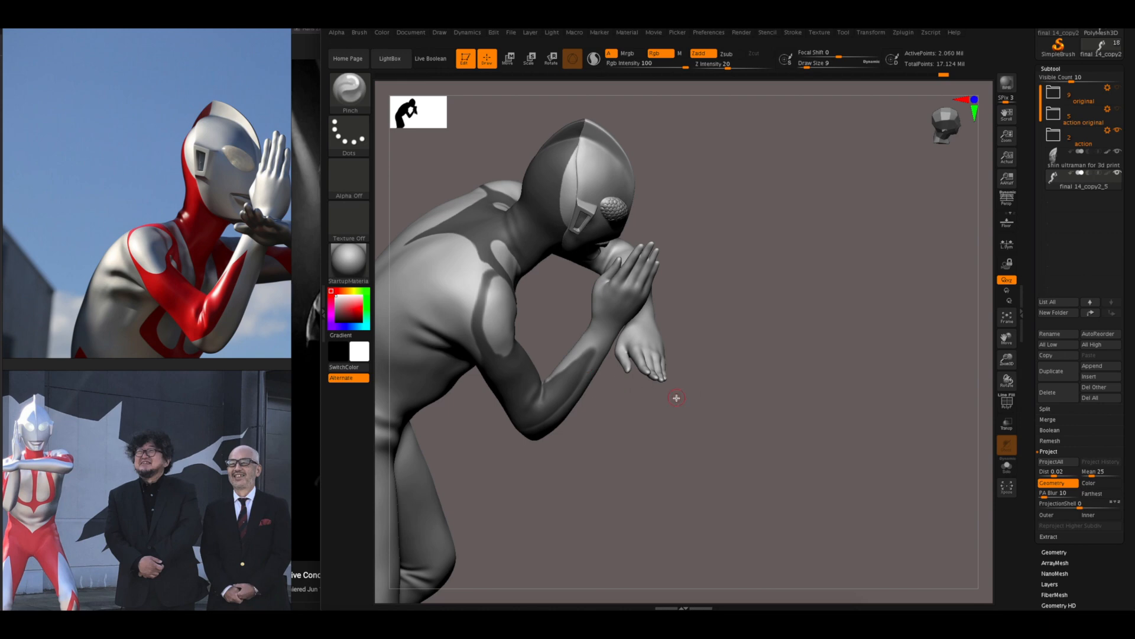
mouse_move(676, 397)
right_down()
mouse_move(768, 401)
mouse_move(763, 408)
mouse_move(791, 331)
mouse_move(578, 372)
right_up()
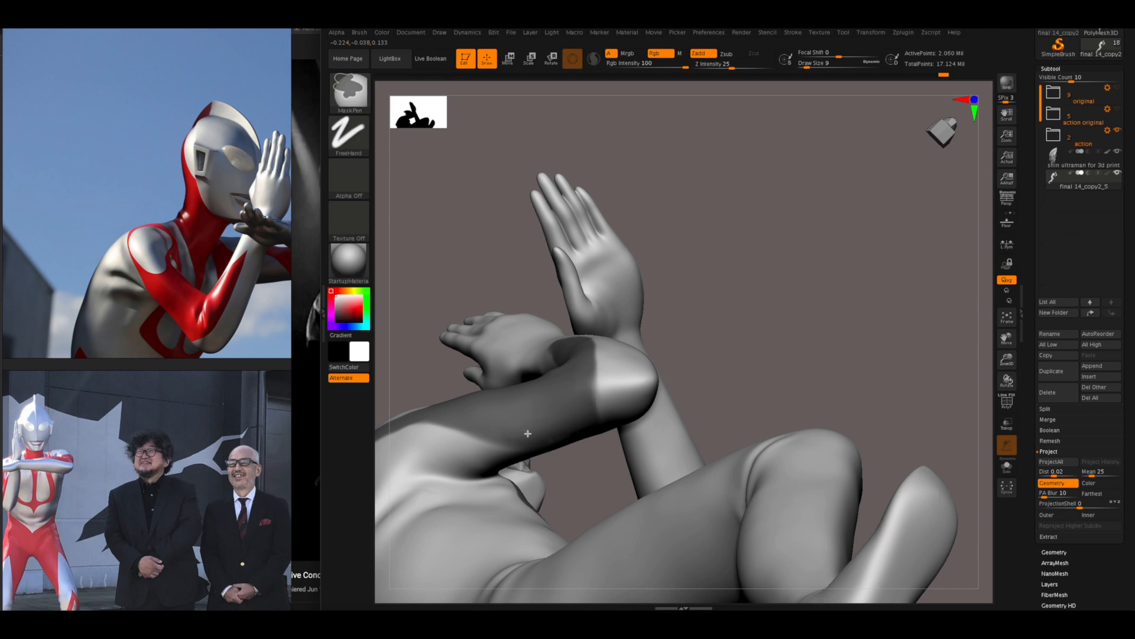
- Clean up the mask edges around the raised arm's elbow, forearm point and shoulder oval
mouse_move(528, 433)
right_down()
mouse_move(550, 414)
mouse_move(557, 436)
mouse_move(732, 489)
mouse_move(709, 461)
mouse_move(730, 414)
mouse_move(733, 442)
mouse_move(523, 412)
mouse_move(679, 462)
right_up()
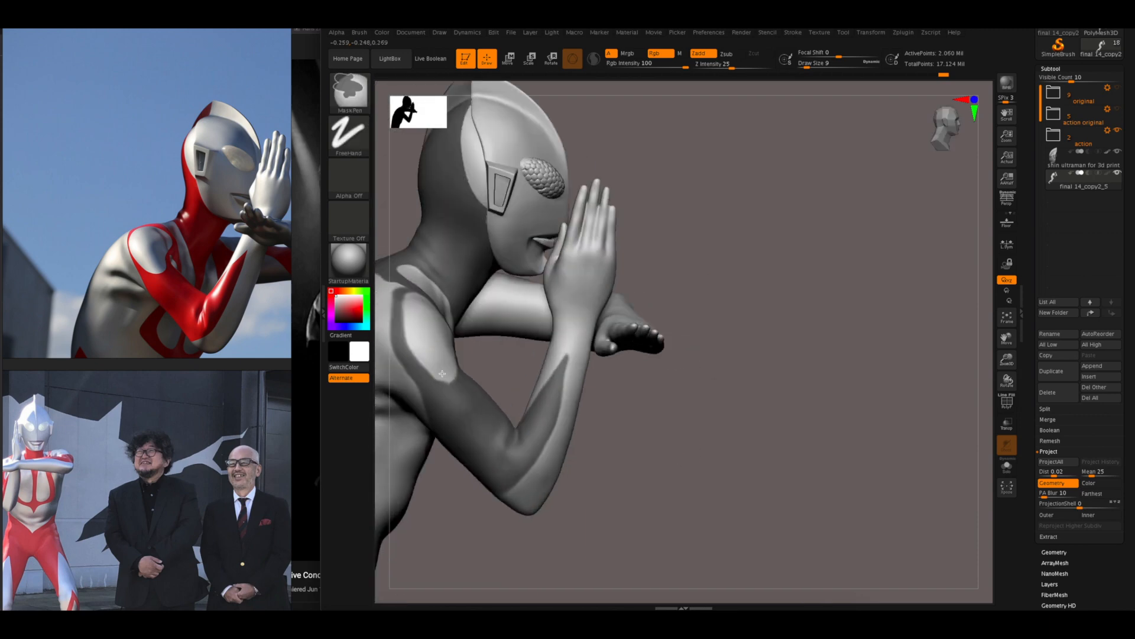
right_drag(442, 374, 476, 325)
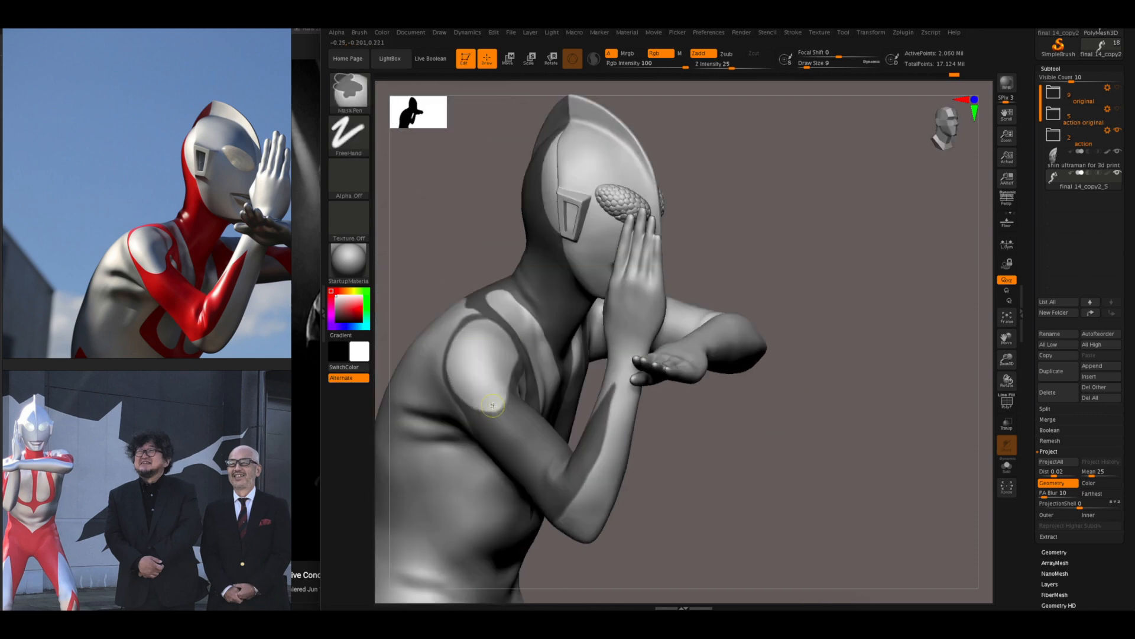
mouse_move(492, 405)
right_down()
mouse_move(758, 459)
mouse_move(457, 292)
mouse_move(824, 332)
mouse_move(887, 366)
right_up()
middle_drag(195, 237, 110, 254)
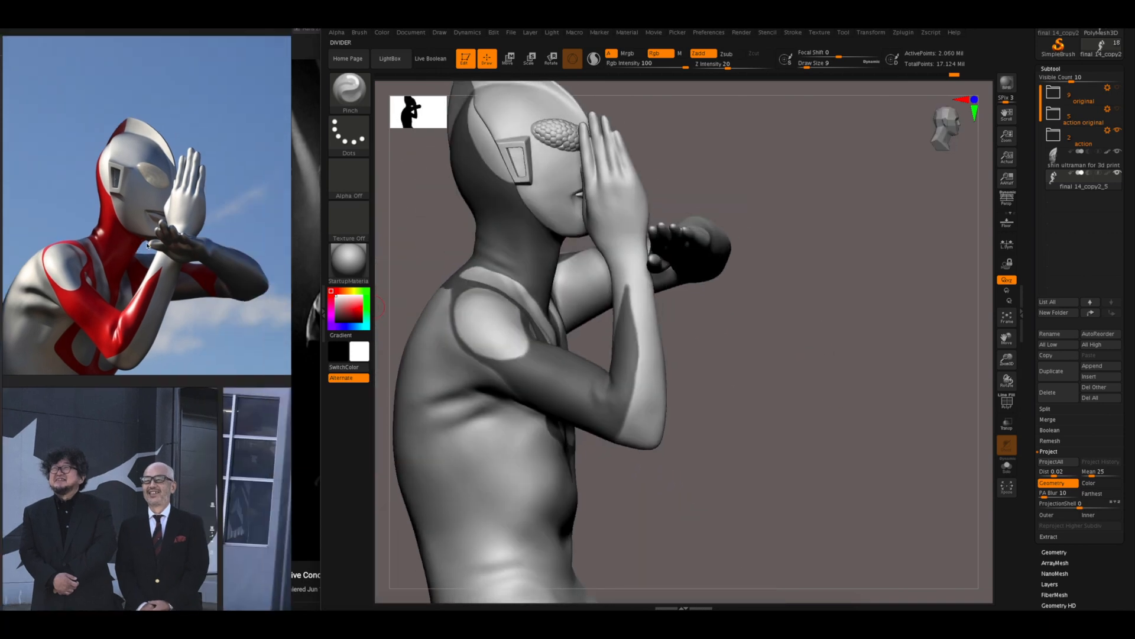
- Examine the whole figure and the reference photos for the markings on the horizontal arm
mouse_move(734, 355)
right_down()
mouse_move(779, 396)
mouse_move(806, 344)
right_up()
mouse_move(625, 391)
right_down()
mouse_move(485, 384)
mouse_move(714, 321)
mouse_move(881, 362)
mouse_move(759, 351)
mouse_move(568, 379)
mouse_move(668, 426)
right_up()
ctrl+right_drag(668, 425, 680, 504)
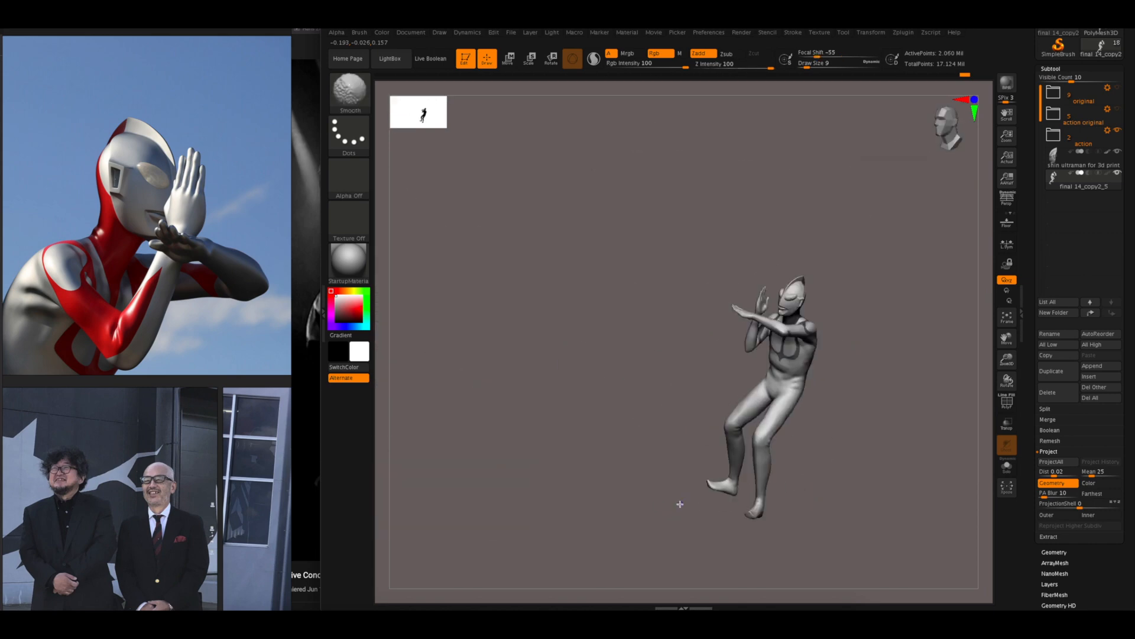
mouse_move(856, 445)
right_down()
mouse_move(806, 474)
mouse_move(818, 487)
mouse_move(884, 255)
mouse_move(800, 349)
mouse_move(805, 279)
mouse_move(769, 355)
mouse_move(854, 445)
mouse_move(711, 526)
mouse_move(923, 231)
mouse_move(828, 322)
right_up()
double_click(109, 136)
mouse_move(787, 408)
right_down()
mouse_move(720, 441)
mouse_move(615, 395)
mouse_move(710, 389)
mouse_move(810, 274)
mouse_move(817, 295)
right_up()
double_click(148, 331)
- Mask the upper arm of the horizontal arm with Draw Size 14 while the hands and lower body are hidden
mouse_move(584, 292)
right_down()
mouse_move(609, 274)
mouse_move(755, 255)
mouse_move(649, 283)
mouse_move(610, 347)
right_up()
key(space)
click(667, 292)
mouse_move(800, 249)
right_down()
mouse_move(751, 241)
mouse_move(859, 322)
right_up()
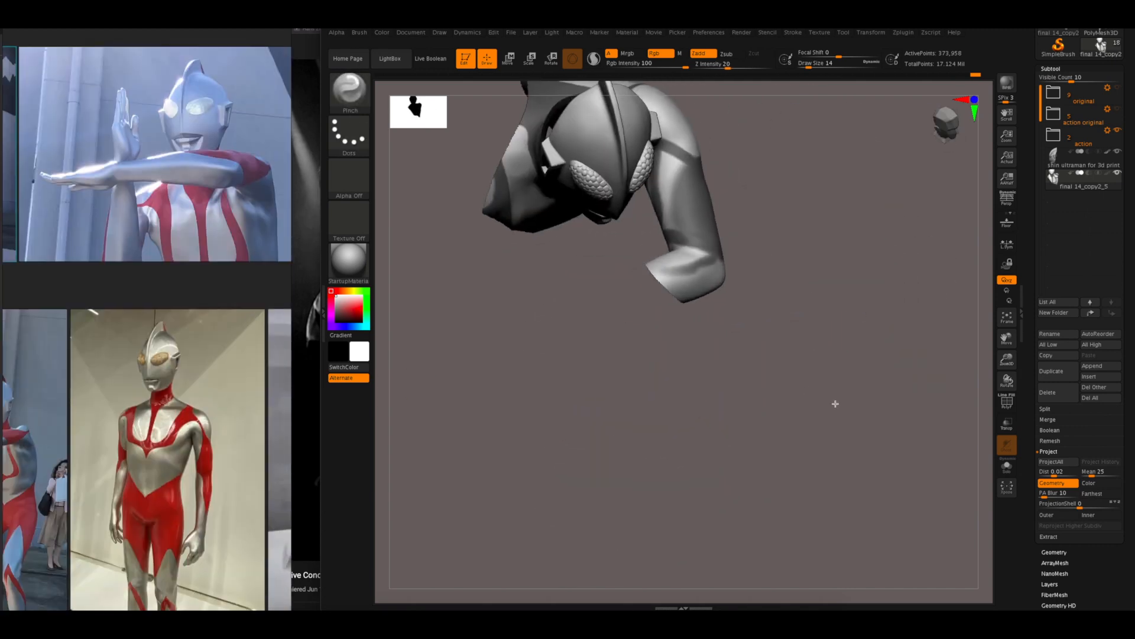
right_drag(816, 386, 684, 151)
- Mask the elbow of the horizontal arm and taper the mask along its forearm with Draw Size 13
mouse_move(701, 235)
right_down()
mouse_move(733, 284)
mouse_move(698, 260)
mouse_move(656, 264)
mouse_move(792, 237)
mouse_move(689, 319)
right_up()
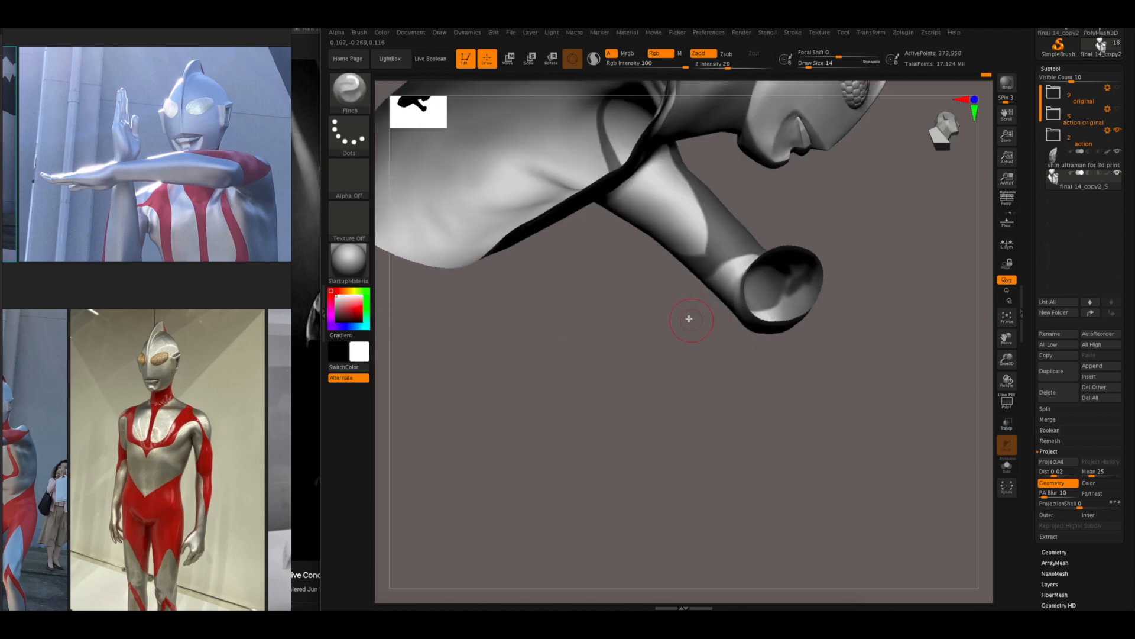
mouse_move(685, 248)
right_down()
mouse_move(591, 413)
mouse_move(857, 254)
mouse_move(877, 314)
mouse_move(804, 226)
mouse_move(882, 270)
mouse_move(711, 322)
right_up()
key(space)
drag(763, 283, 770, 284)
mouse_move(816, 266)
right_down()
mouse_move(769, 261)
mouse_move(689, 321)
mouse_move(664, 421)
mouse_move(709, 355)
mouse_move(698, 283)
mouse_move(733, 252)
mouse_move(800, 380)
mouse_move(810, 283)
right_up()
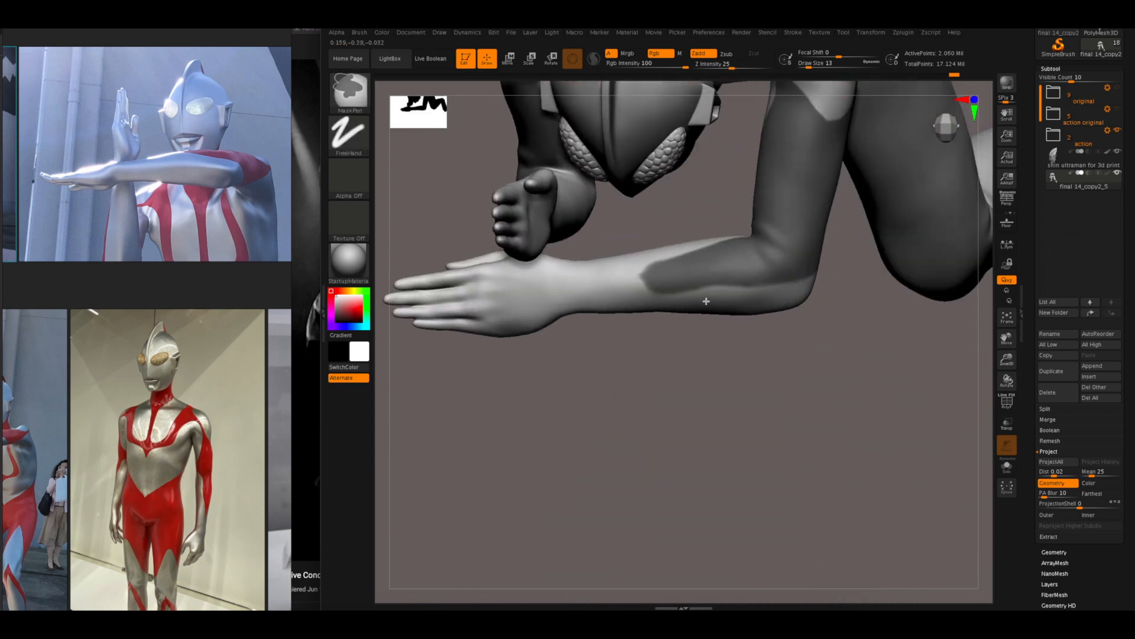
- Refine the mask edges on the horizontal arm's forearm and shoulder and on the raised arm with Draw Size 8
right_drag(706, 301, 636, 269)
mouse_move(672, 315)
right_down()
mouse_move(606, 284)
mouse_move(735, 246)
mouse_move(765, 249)
mouse_move(628, 230)
right_up()
mouse_move(594, 319)
right_down()
mouse_move(696, 227)
mouse_move(609, 380)
mouse_move(892, 388)
mouse_move(639, 469)
mouse_move(531, 439)
right_up()
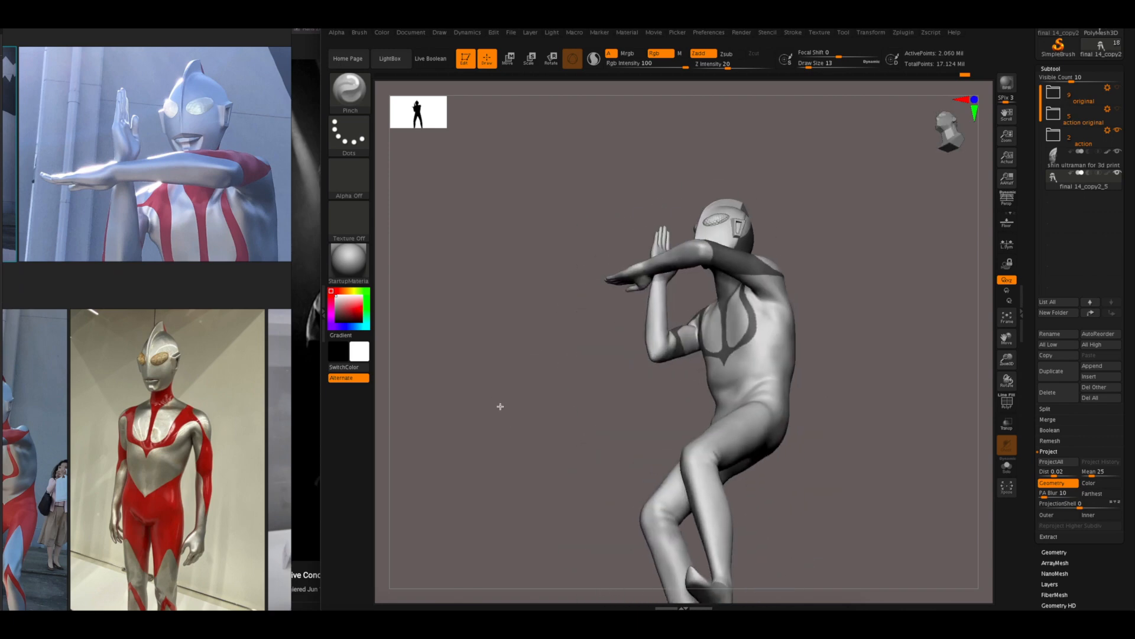
mouse_move(532, 486)
right_down()
mouse_move(477, 524)
mouse_move(494, 527)
mouse_move(464, 513)
right_up()
mouse_move(654, 376)
right_down()
mouse_move(562, 540)
mouse_move(630, 365)
right_up()
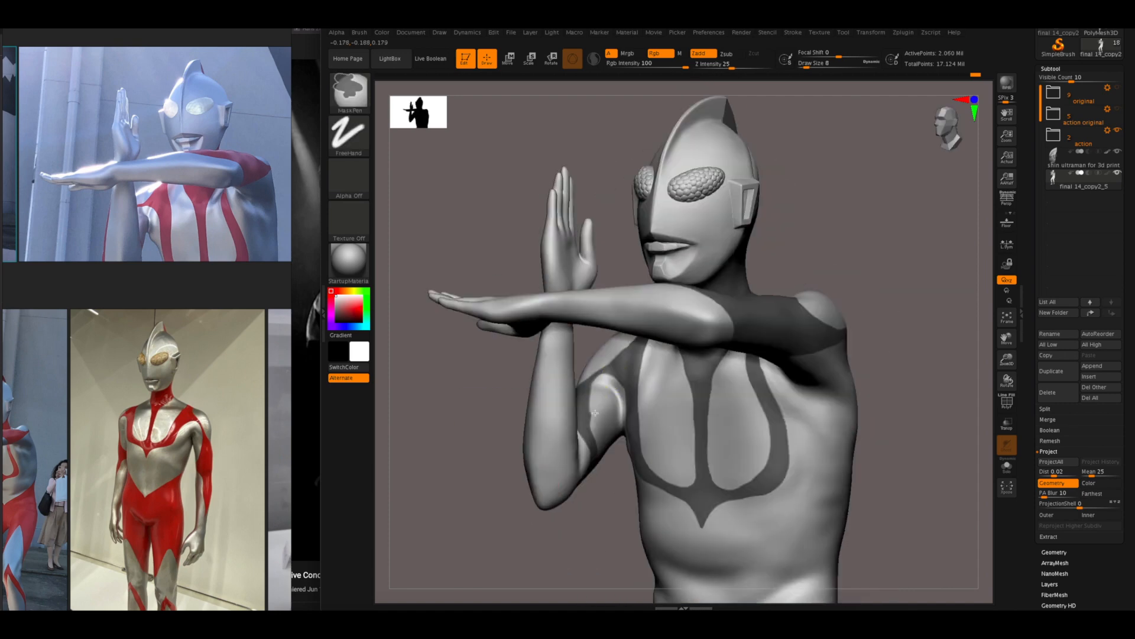
mouse_move(603, 419)
ctrl+right_down()
mouse_move(768, 378)
mouse_move(663, 485)
mouse_move(703, 414)
ctrl+right_up()
mouse_move(704, 414)
ctrl+right_down()
mouse_move(582, 282)
mouse_move(893, 354)
mouse_move(897, 322)
mouse_move(836, 335)
mouse_move(819, 357)
mouse_move(872, 435)
mouse_move(859, 370)
mouse_move(712, 390)
mouse_move(852, 362)
mouse_move(745, 390)
mouse_move(734, 400)
mouse_move(751, 436)
mouse_move(826, 474)
mouse_move(793, 388)
mouse_move(860, 349)
mouse_move(877, 365)
mouse_move(750, 210)
mouse_move(619, 135)
ctrl+right_up()
ctrl+right_drag(450, 195, 793, 370)
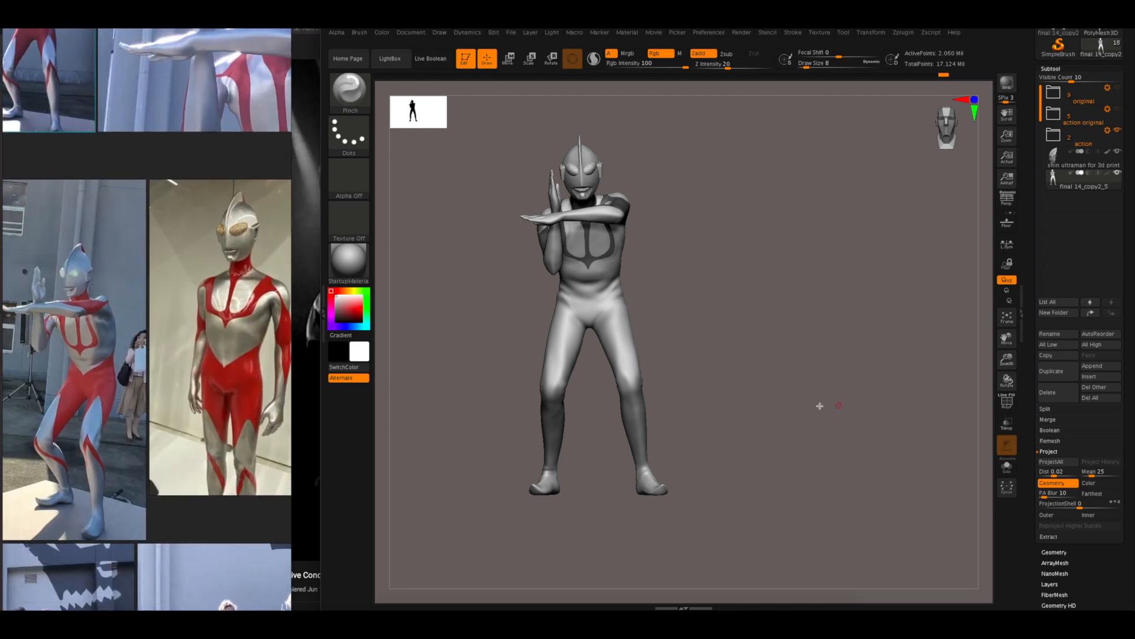
- Display the polygroups of the masked markings and open the EdgeLoop geometry options with the figure shown solo
right_drag(826, 399, 832, 471)
key(shift+f)
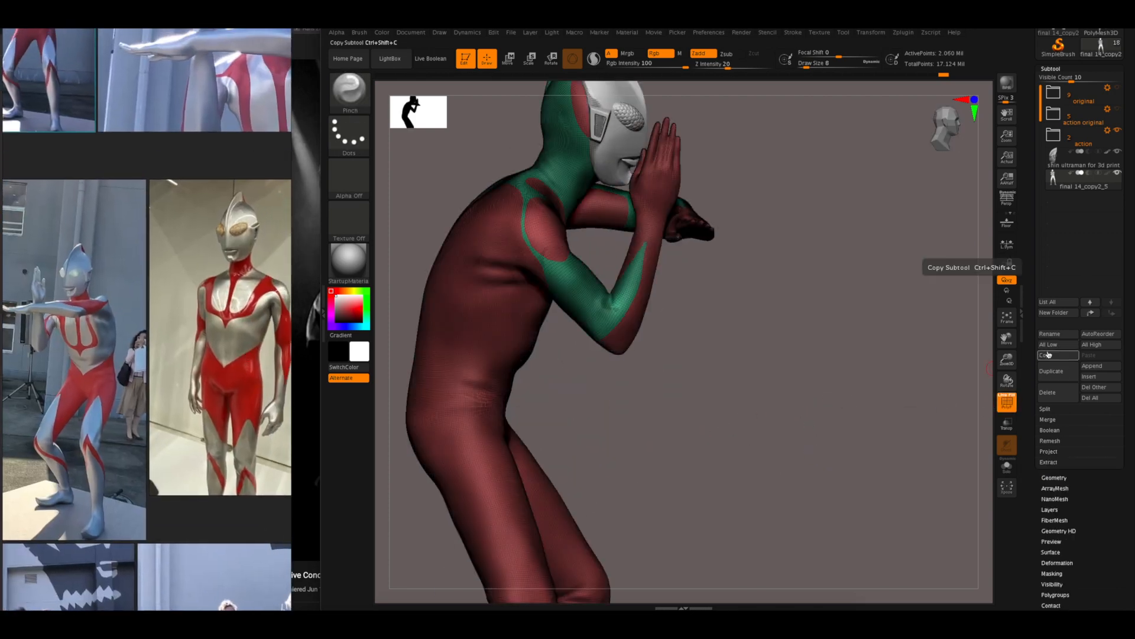
click(1055, 477)
drag(1106, 471, 1106, 556)
click(1053, 307)
ctrl+shift+click(583, 300)
ctrl+click(666, 181)
ctrl+right_drag(674, 331, 937, 456)
ctrl+shift+click(846, 389)
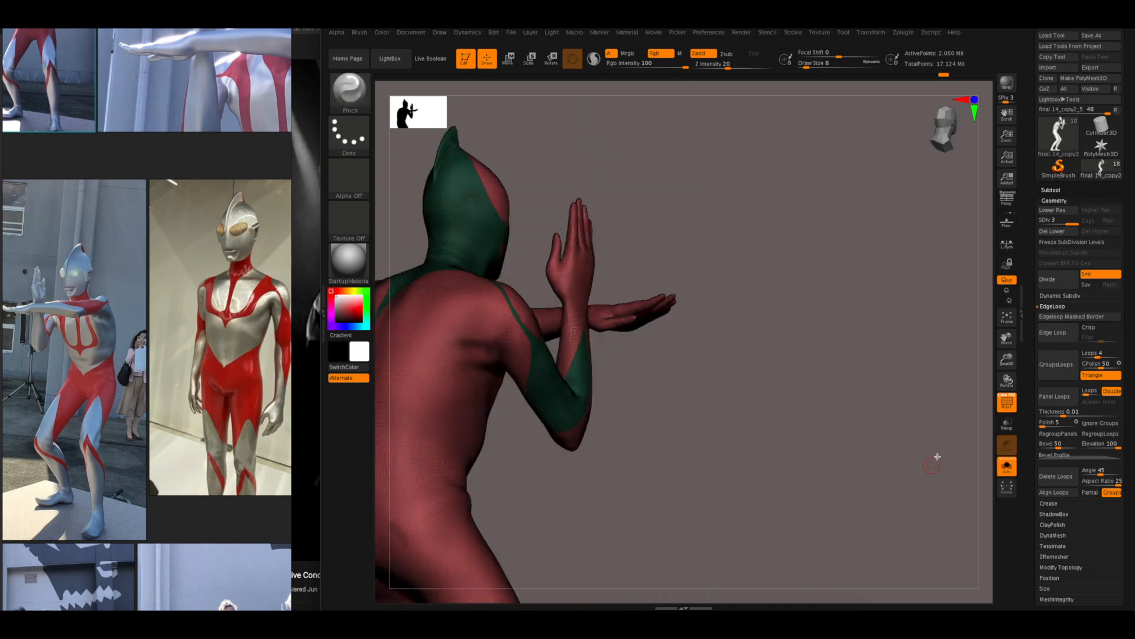
- Try to delete the lower subdivision levels and edge-loop the masked border, and undo these mesh changes
drag(1059, 222, 1073, 221)
click(1053, 231)
click(1060, 317)
right_drag(946, 360, 921, 412)
key(ctrl+z)
key(ctrl+z)
key(shift+f)
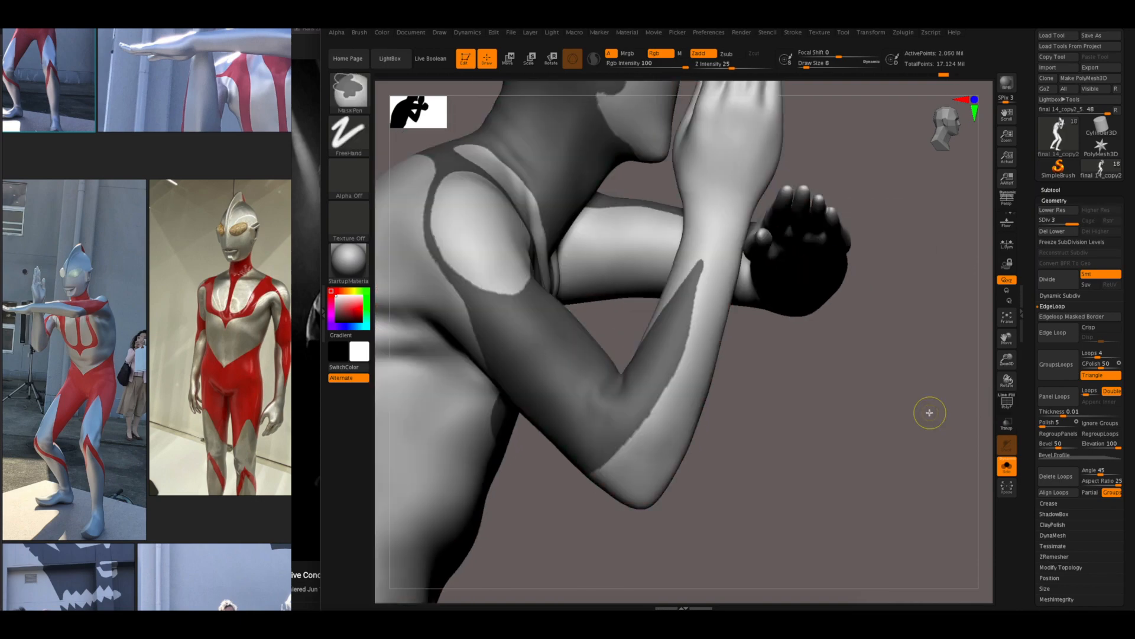
key(shift+d)
key(ctrl+z)
key(ctrl+z)
key(ctrl+z)
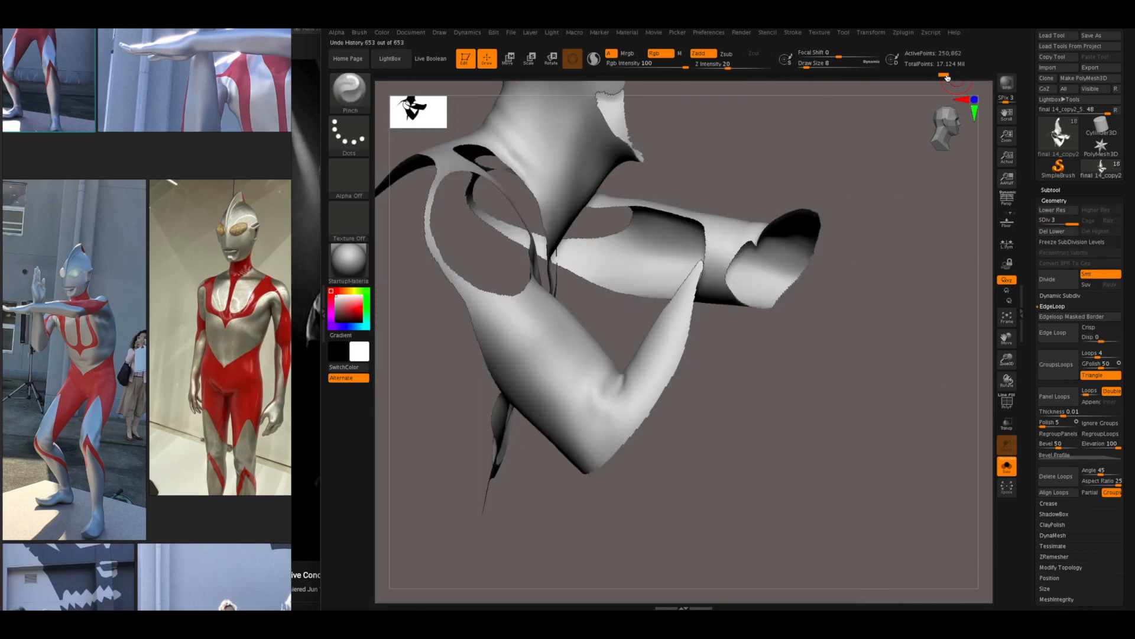
- Turn the masked markings into a polygroup and divide the figure to subdivision level 4
key(ctrl+w)
click(1007, 402)
ctrl+right_drag(926, 473, 902, 453)
key(ctrl+d)
key(shift+f)
drag(650, 314, 580, 432)
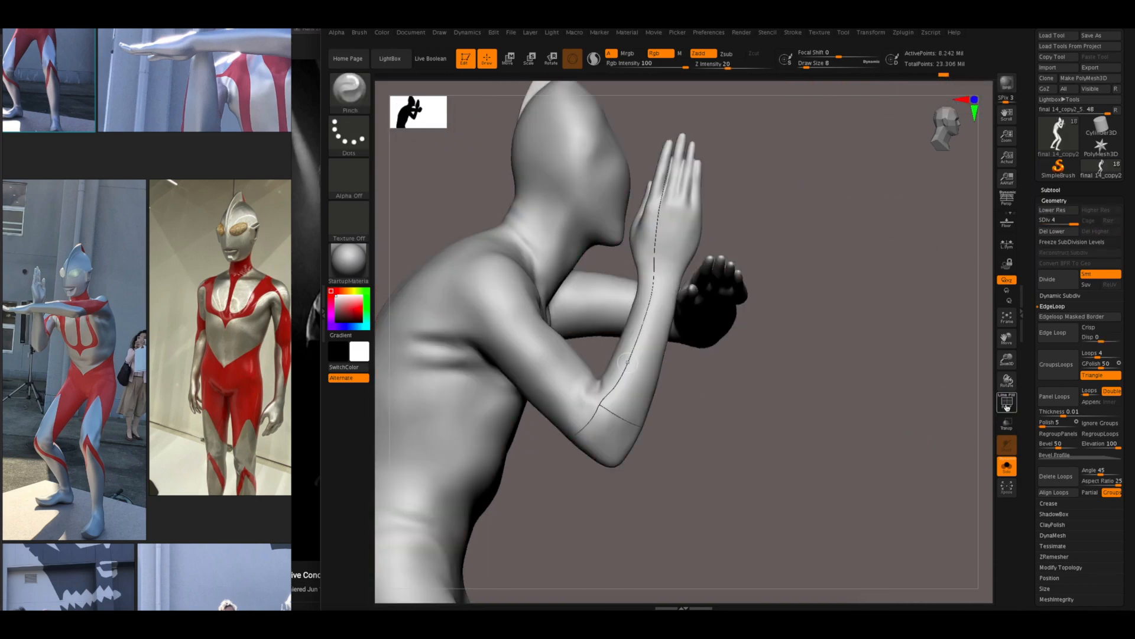
- Isolate the polygroup of the head, torso and arm markings and fill it with red
click(1007, 402)
ctrl+shift+click(651, 360)
ctrl+right_drag(651, 360, 713, 337)
ctrl+drag(766, 443, 738, 391)
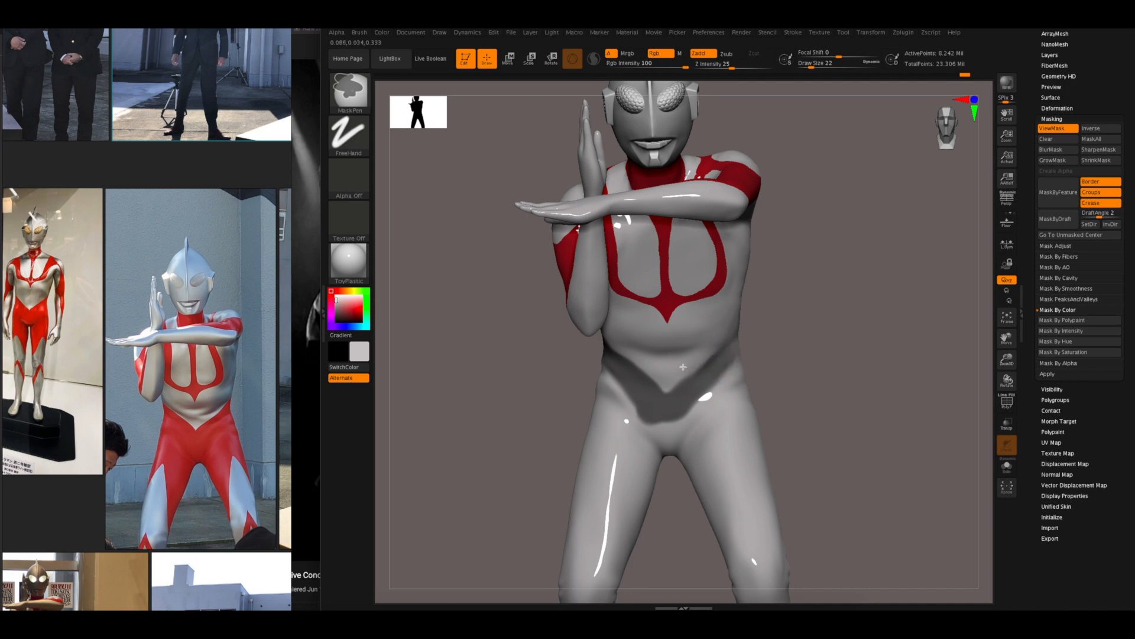
- Mask the V-shaped waist, the hips and the front of the upper thighs with Draw Size 23
ctrl+drag(674, 373, 666, 375)
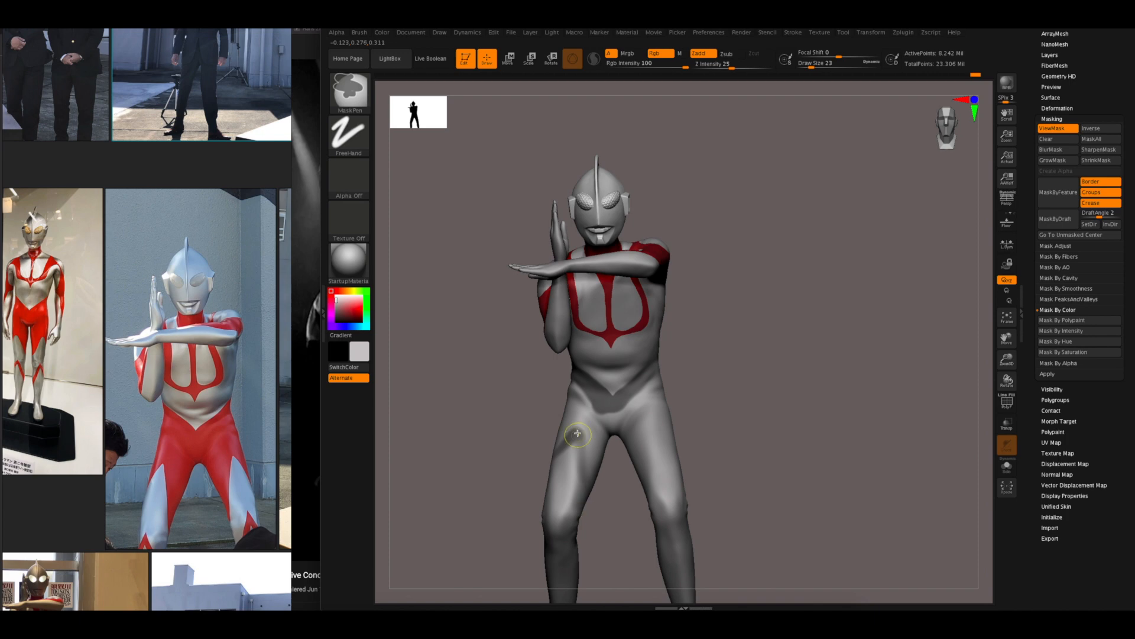
drag(593, 473, 603, 363)
mouse_move(237, 331)
middle_down()
mouse_move(118, 353)
mouse_move(40, 390)
middle_up()
drag(710, 393, 795, 396)
ctrl+drag(573, 412, 562, 466)
mouse_move(709, 367)
mouse_down()
mouse_move(770, 359)
mouse_move(760, 362)
mouse_up()
ctrl+drag(535, 407, 542, 388)
- Examine the figure's side and the reference photos for the shape of the hip and leg markings
drag(502, 443, 621, 456)
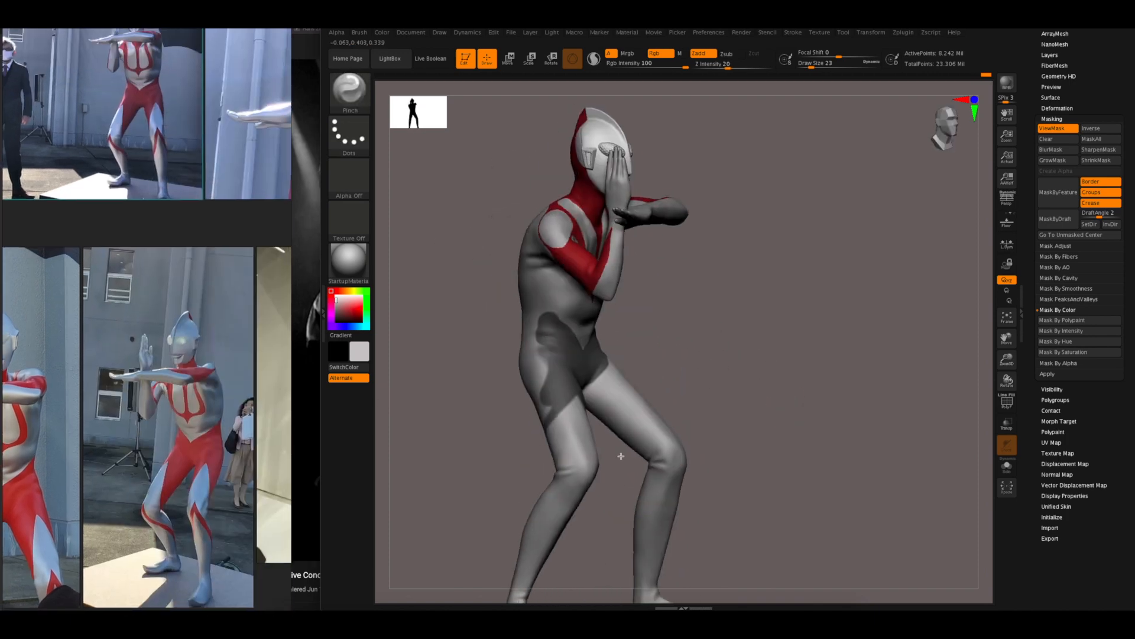
drag(739, 414, 662, 408)
mouse_move(718, 437)
alt+mouse_down()
mouse_move(715, 388)
mouse_move(604, 408)
alt+mouse_up()
middle_drag(123, 406, 267, 326)
drag(662, 425, 786, 396)
middle_drag(88, 461, 237, 331)
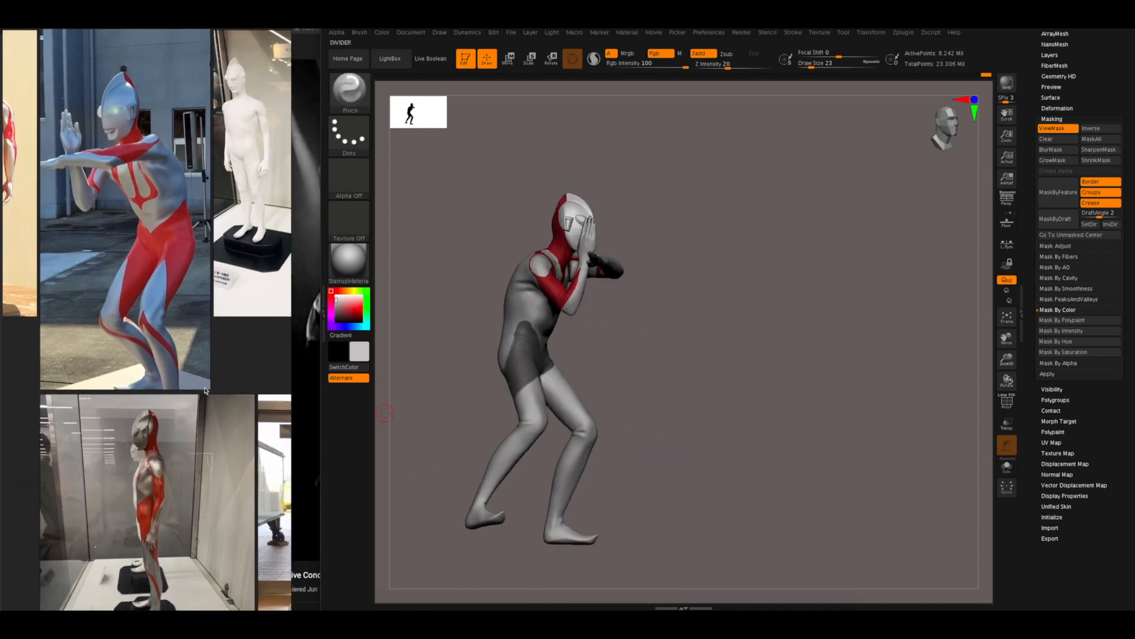
middle_drag(43, 546, 211, 413)
- Mask the backs of both thighs down to the knees, checking the coverage against the reference photos
mouse_move(629, 389)
mouse_down()
mouse_move(657, 388)
mouse_move(626, 401)
mouse_move(619, 392)
mouse_up()
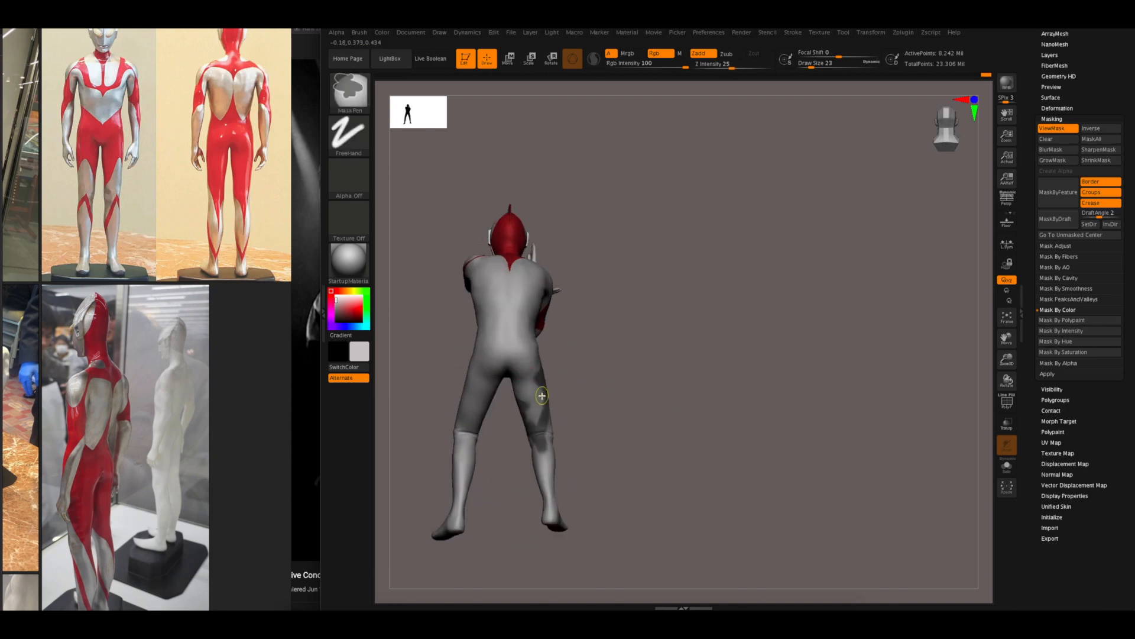
middle_drag(35, 369, 266, 393)
middle_drag(77, 331, 237, 502)
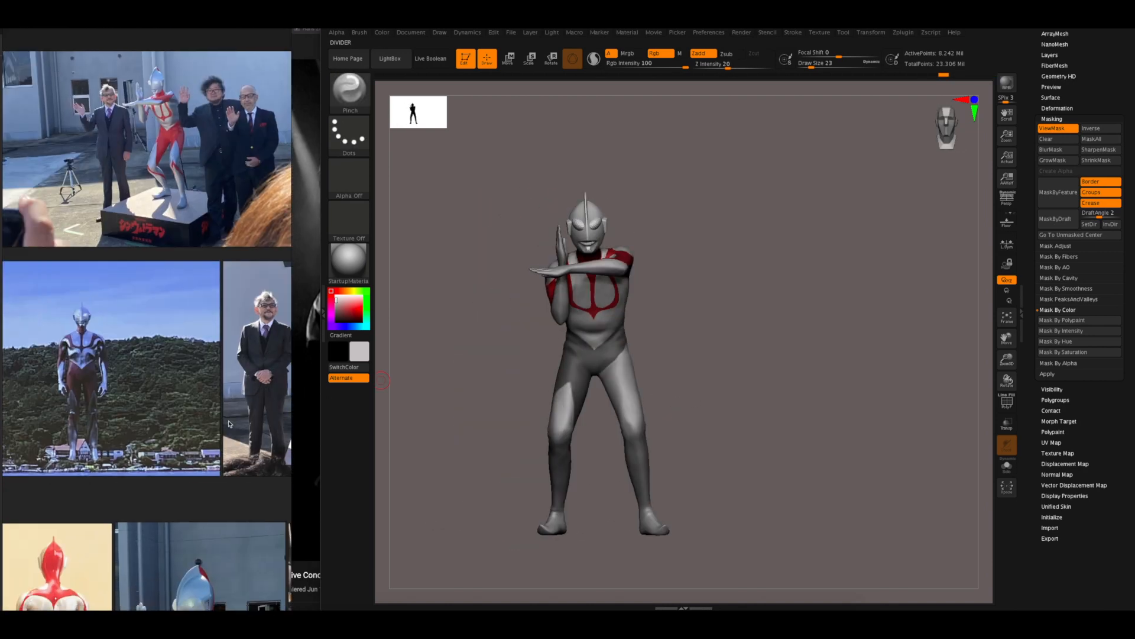
middle_drag(89, 414, 235, 452)
mouse_move(142, 567)
middle_down()
mouse_move(116, 359)
mouse_move(177, 236)
mouse_move(207, 295)
mouse_move(253, 337)
mouse_move(234, 335)
mouse_move(254, 366)
middle_up()
- Mask the lower back with pointed edges and a stripe up the spine, and fill the seat, with Draw Size 11
mouse_move(694, 388)
ctrl+right_down()
mouse_move(778, 453)
mouse_move(680, 360)
mouse_move(563, 427)
ctrl+right_up()
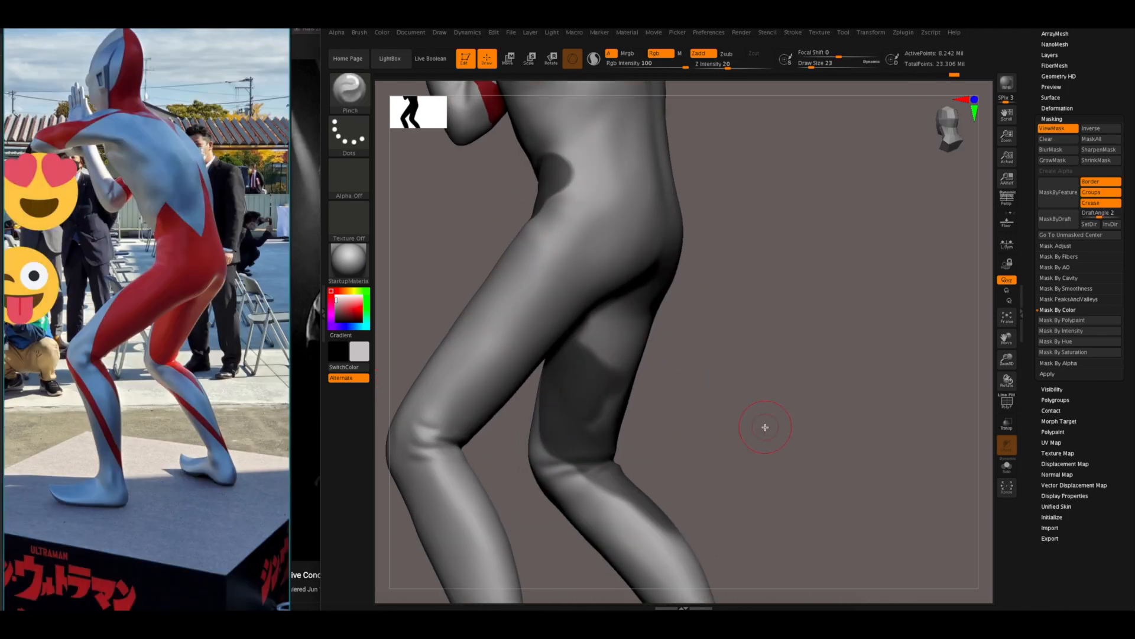
right_drag(763, 426, 749, 355)
mouse_move(590, 382)
right_down()
mouse_move(763, 340)
mouse_move(514, 391)
mouse_move(449, 384)
mouse_move(467, 367)
mouse_move(621, 375)
mouse_move(477, 334)
right_up()
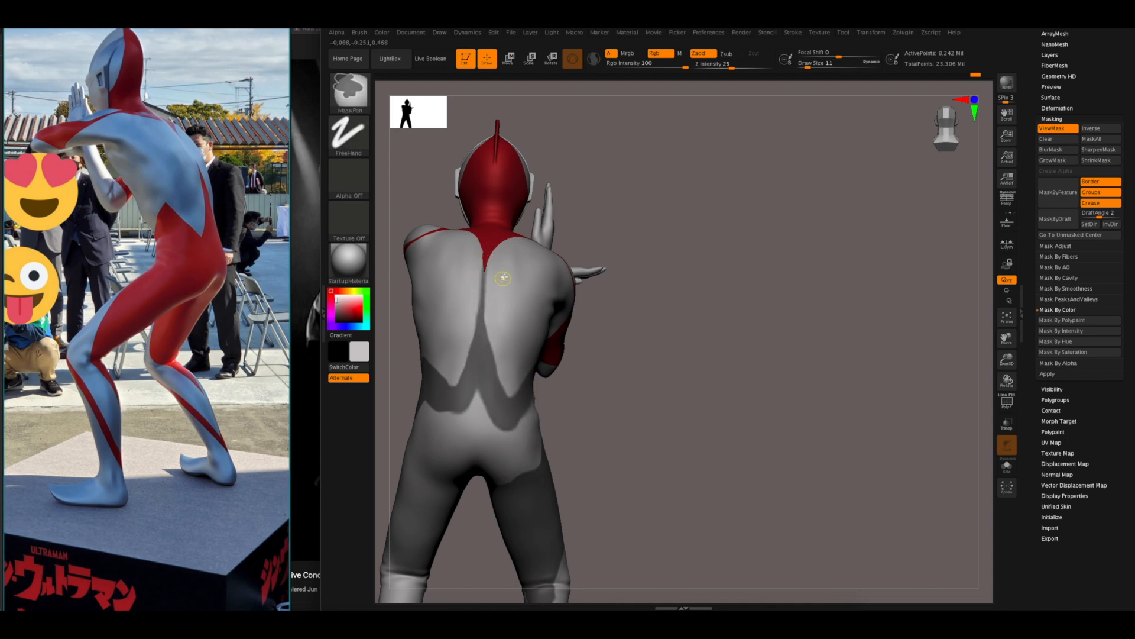
right_drag(463, 355, 507, 399)
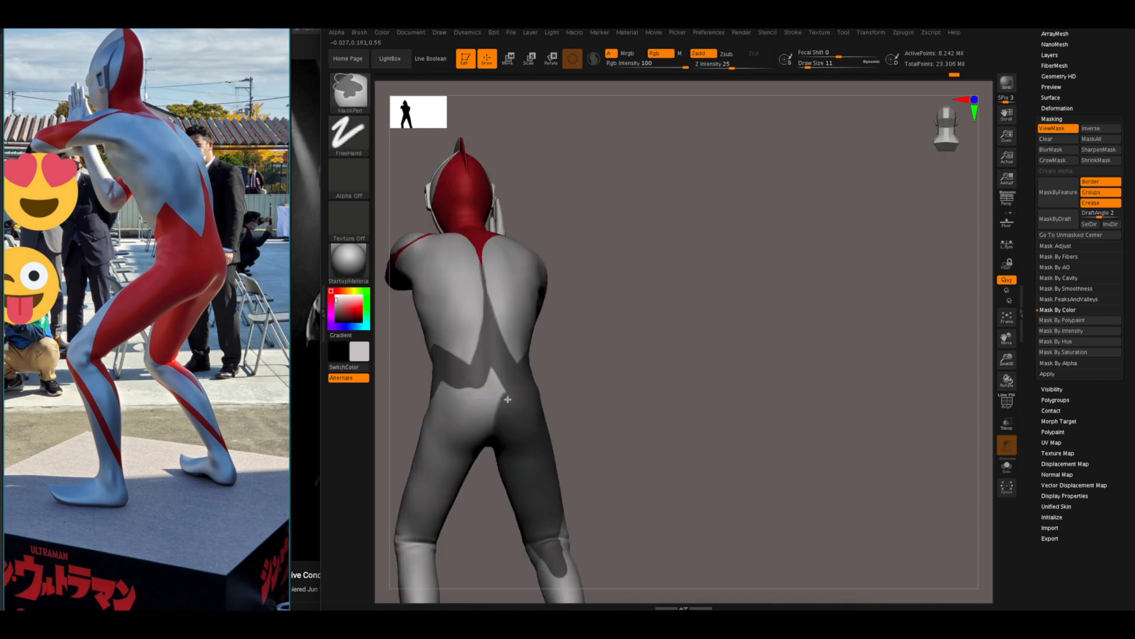
right_drag(491, 472, 666, 436)
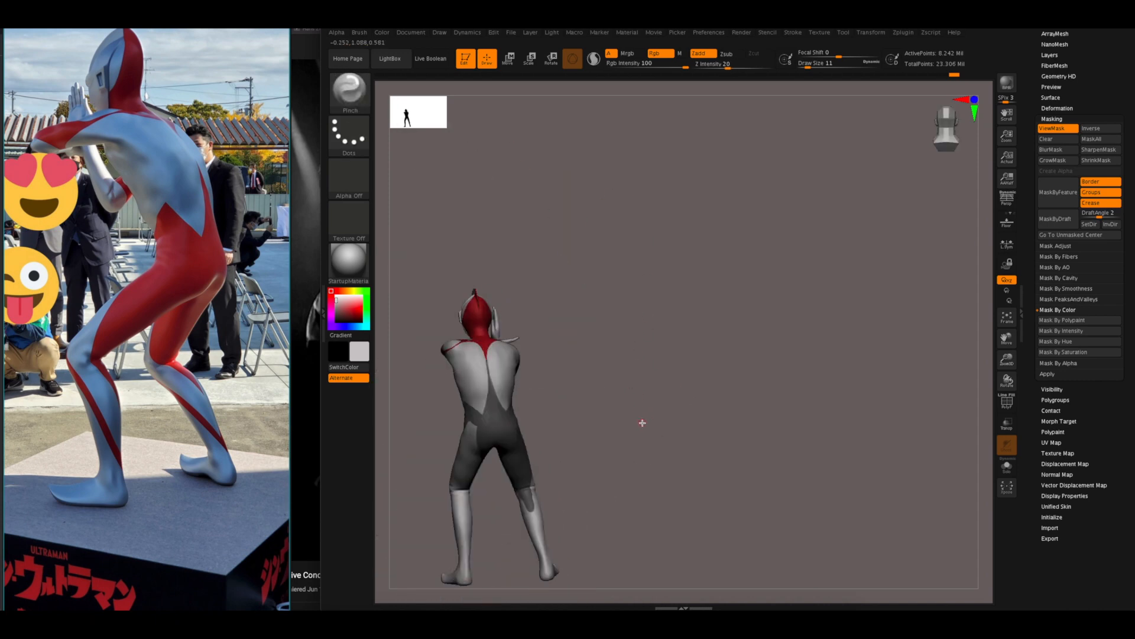
- Taper the mask to a point on the calf below the raised-arm side's knee and sharpen the mask edge at that hip
mouse_move(564, 484)
right_down()
mouse_move(477, 519)
mouse_move(560, 396)
mouse_move(541, 419)
mouse_move(520, 408)
mouse_move(443, 434)
right_up()
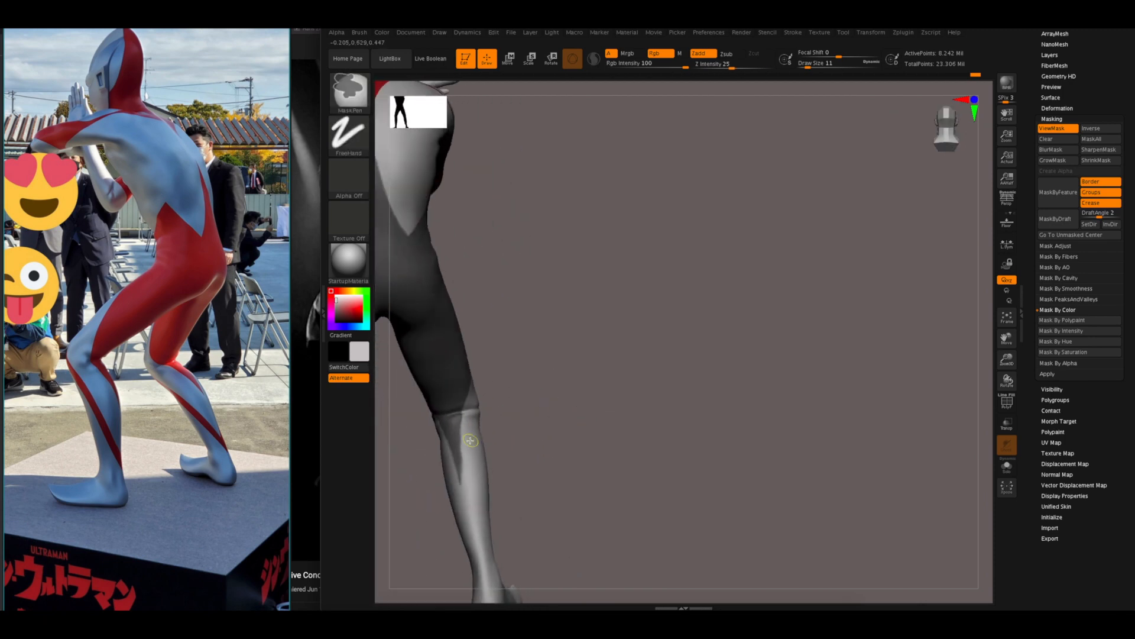
mouse_move(536, 414)
right_down()
mouse_move(534, 337)
mouse_move(512, 385)
mouse_move(549, 360)
mouse_move(633, 426)
mouse_move(728, 378)
mouse_move(717, 345)
mouse_move(669, 354)
mouse_move(746, 324)
mouse_move(824, 340)
mouse_move(769, 334)
right_up()
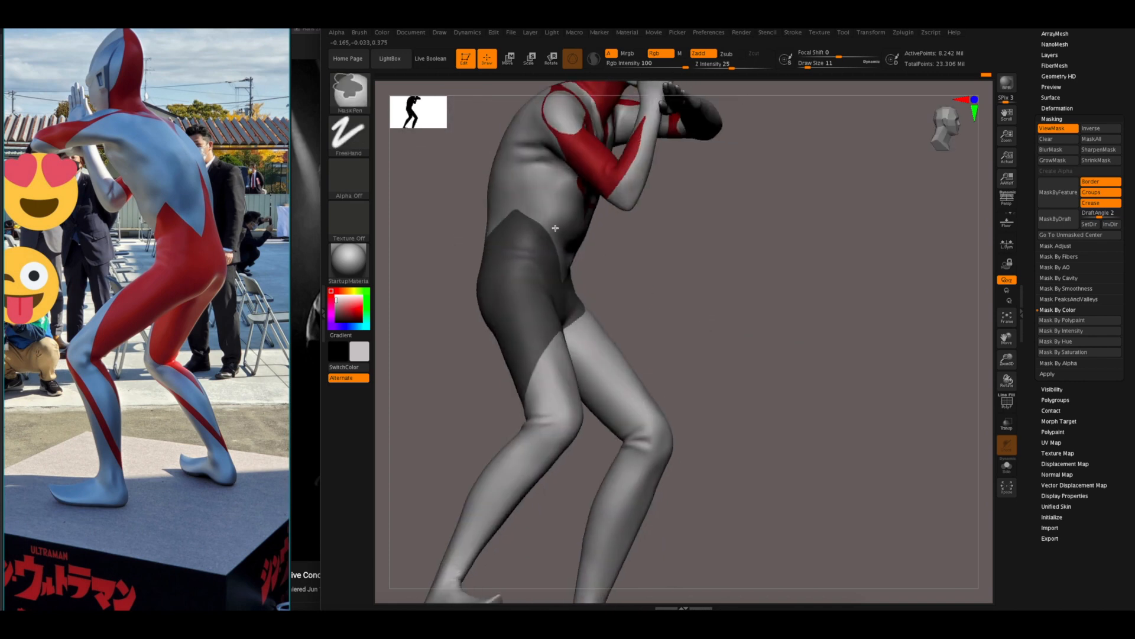
right_drag(546, 232, 548, 228)
right_drag(710, 294, 719, 343)
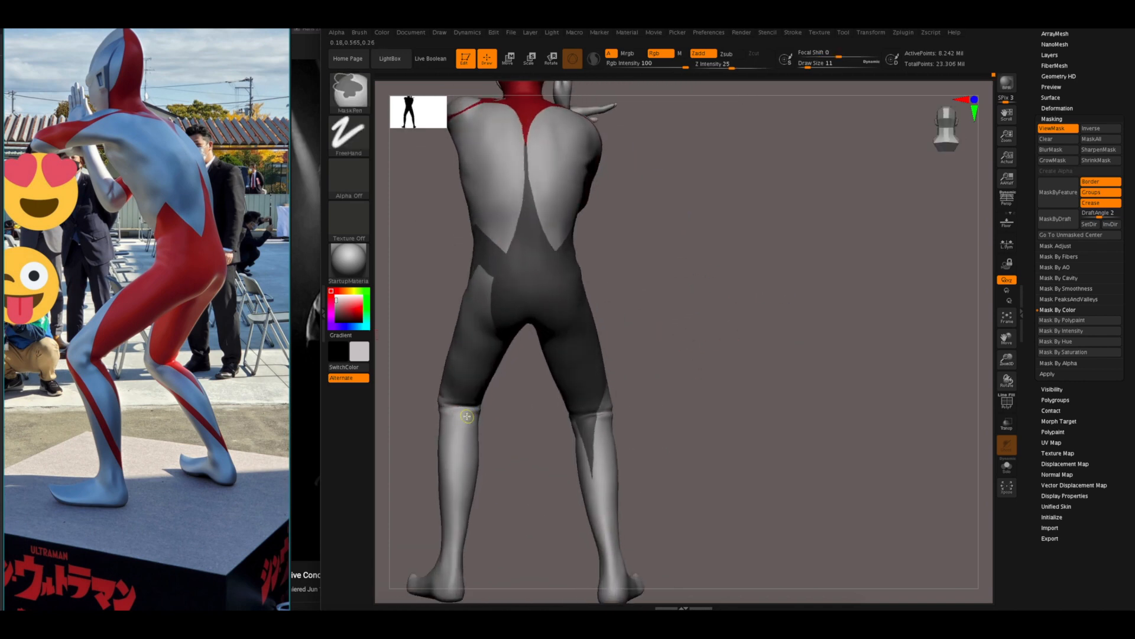
- Mask a matching point on the other calf and fill the remaining gaps on that hip and thigh with Draw Size 27
mouse_move(504, 417)
right_down()
mouse_move(495, 445)
mouse_move(533, 426)
mouse_move(434, 388)
mouse_move(470, 388)
mouse_move(464, 426)
mouse_move(679, 367)
mouse_move(597, 367)
mouse_move(604, 359)
right_up()
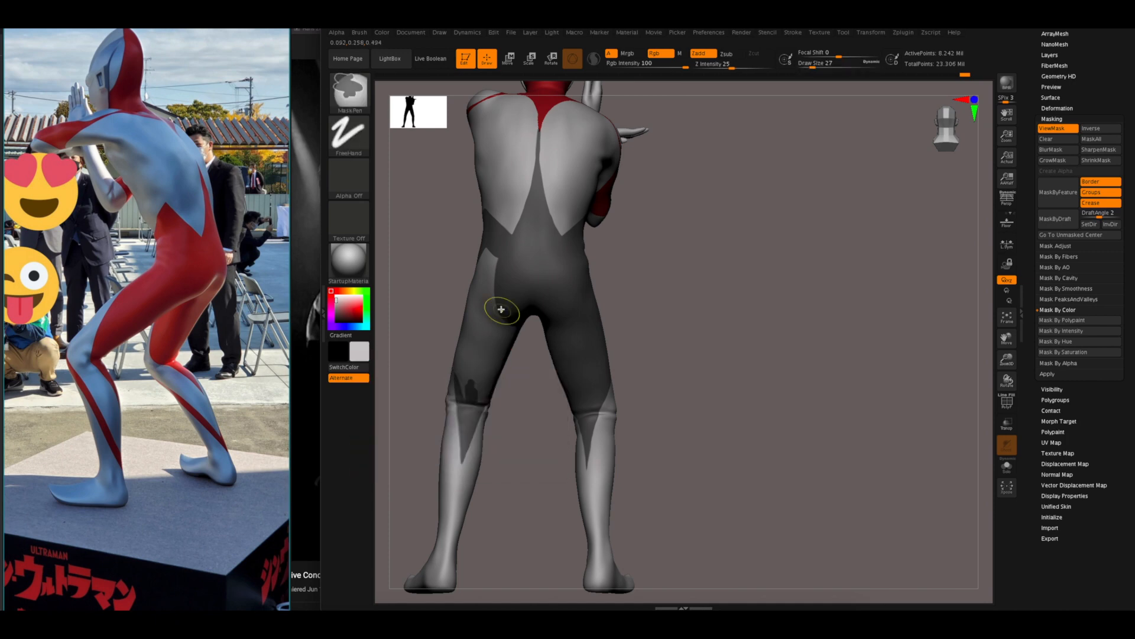
mouse_move(479, 393)
right_down()
mouse_move(747, 343)
mouse_move(633, 414)
mouse_move(517, 458)
mouse_move(644, 487)
mouse_move(662, 343)
mouse_move(598, 349)
mouse_move(670, 351)
mouse_move(591, 349)
mouse_move(628, 350)
mouse_move(656, 335)
mouse_move(651, 353)
mouse_move(681, 355)
mouse_move(617, 403)
mouse_move(631, 448)
right_up()
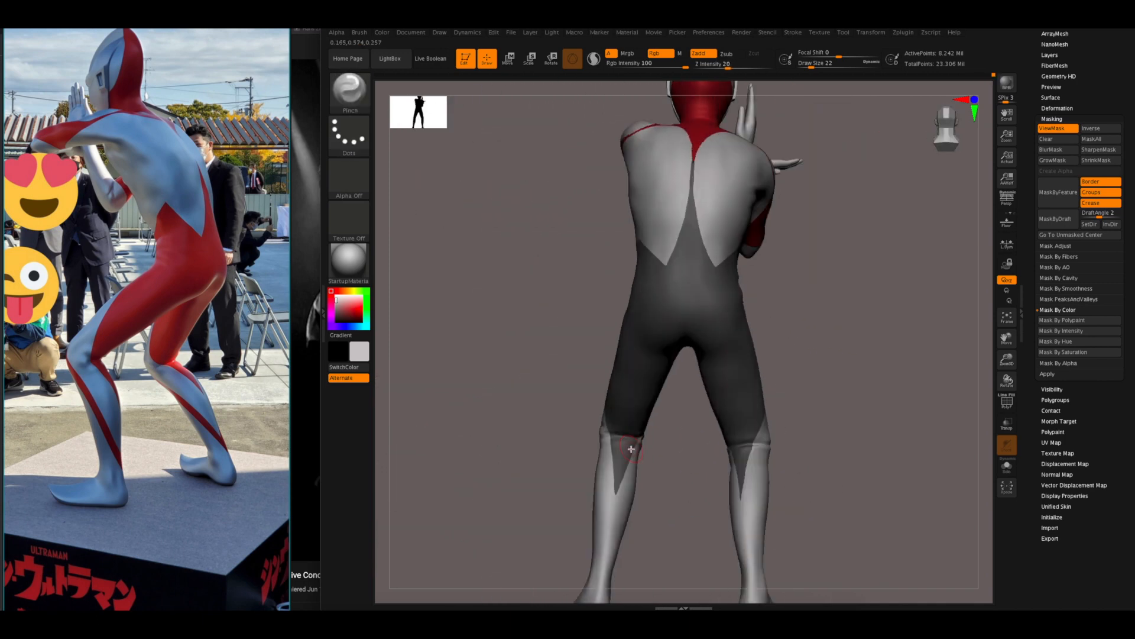
key(bracketleft)
mouse_move(674, 502)
right_down()
mouse_move(791, 471)
mouse_move(775, 426)
mouse_move(572, 406)
mouse_move(624, 436)
mouse_move(634, 405)
mouse_move(717, 413)
mouse_move(682, 431)
mouse_move(684, 362)
mouse_move(715, 392)
right_up()
- Turn the lower-body mask into a polygroup and sample the red from the chest marking
key(ctrl+w)
key(shift+f)
ctrl+shift+click(598, 323)
ctrl+shift+click(424, 291)
key(shift+f)
key(c)
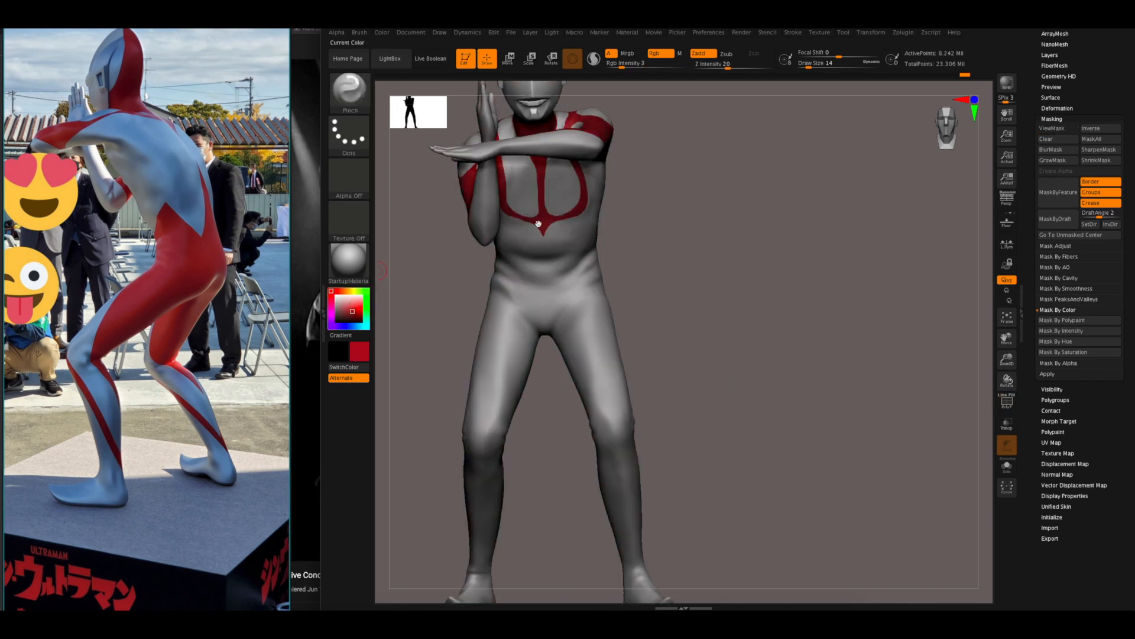
- Isolate the lower-body polygroup and fill it with the sampled red, R 165, G 37, B 37
ctrl+shift+click(550, 307)
mouse_move(382, 33)
click(403, 222)
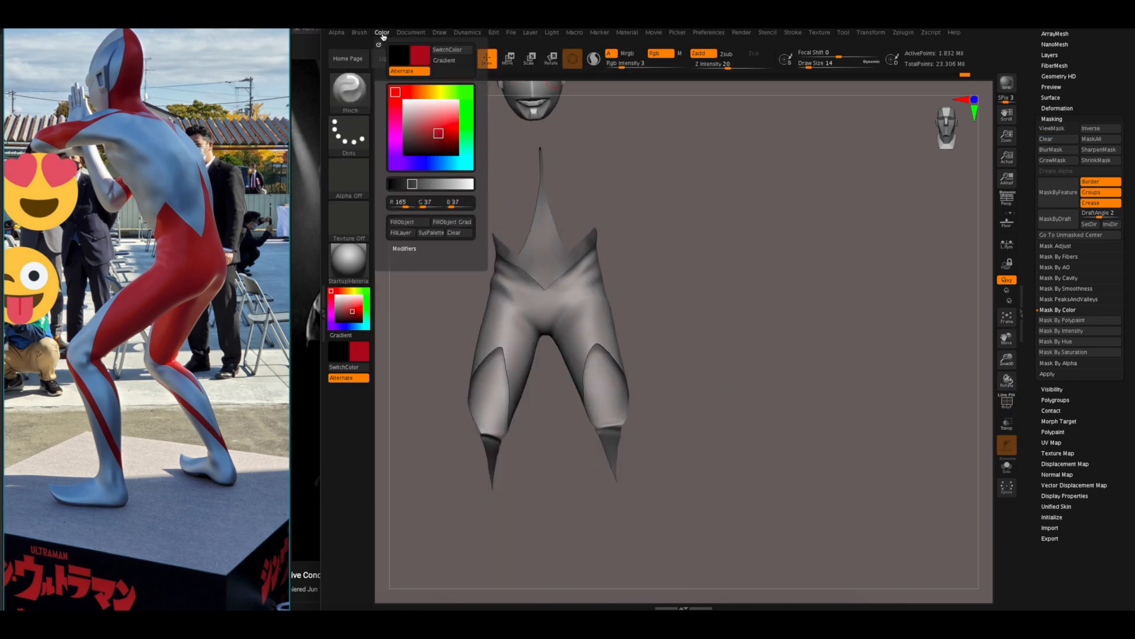
ctrl+shift+click(612, 332)
ctrl+shift+click(523, 331)
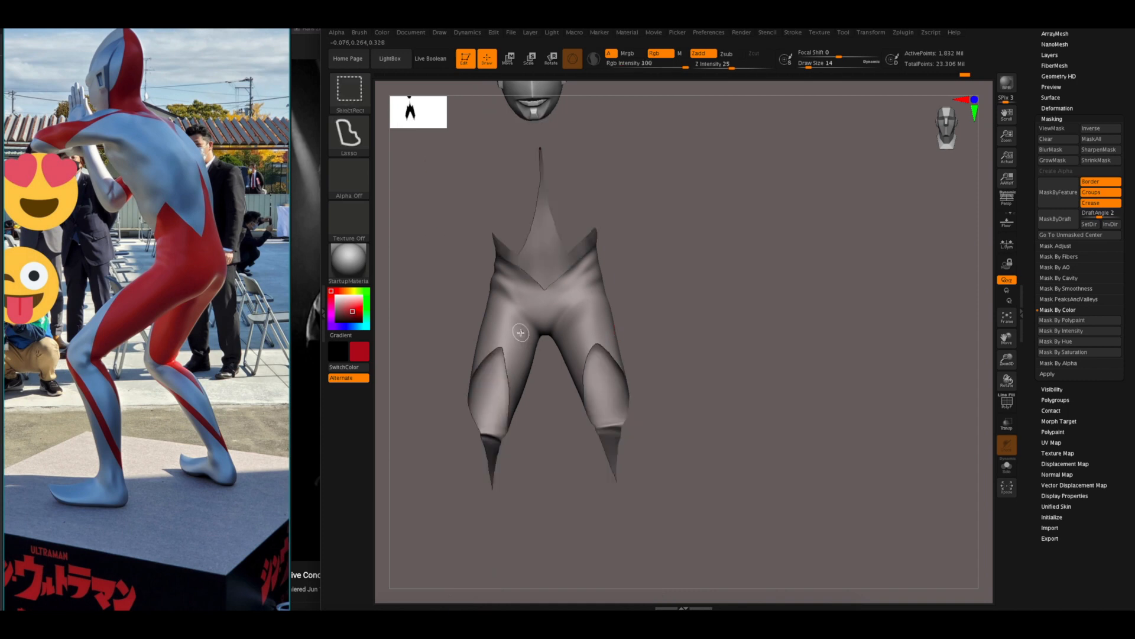
- Mask everything except the lower-body marking and try to fill it again with the same red
ctrl+right_drag(524, 334, 654, 270)
mouse_move(382, 33)
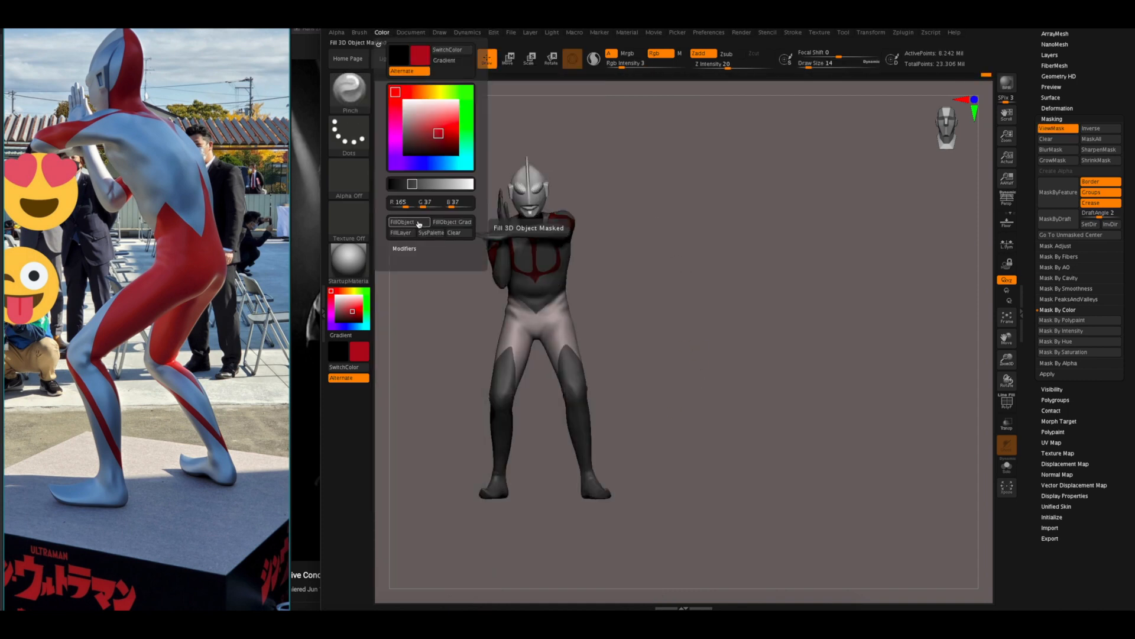
click(416, 223)
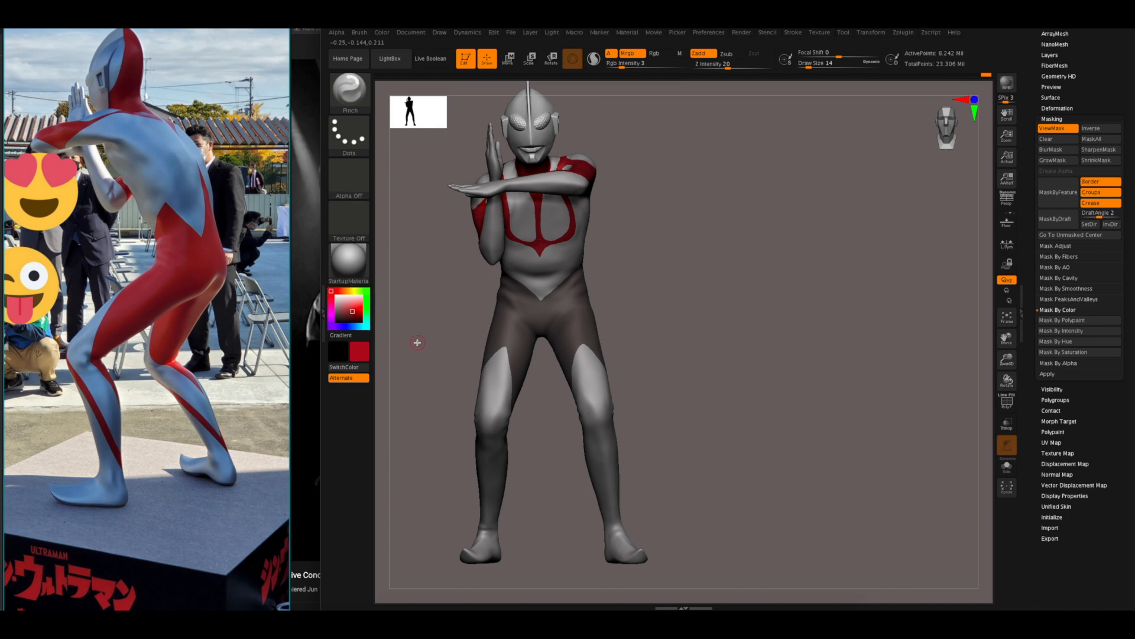
click(383, 34)
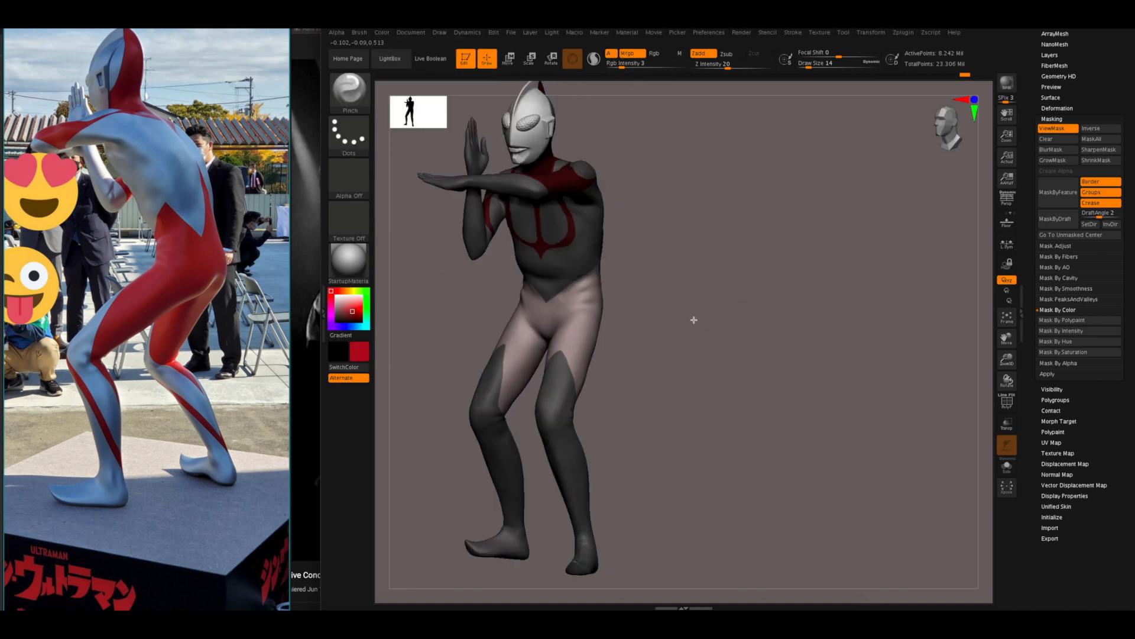
click(382, 32)
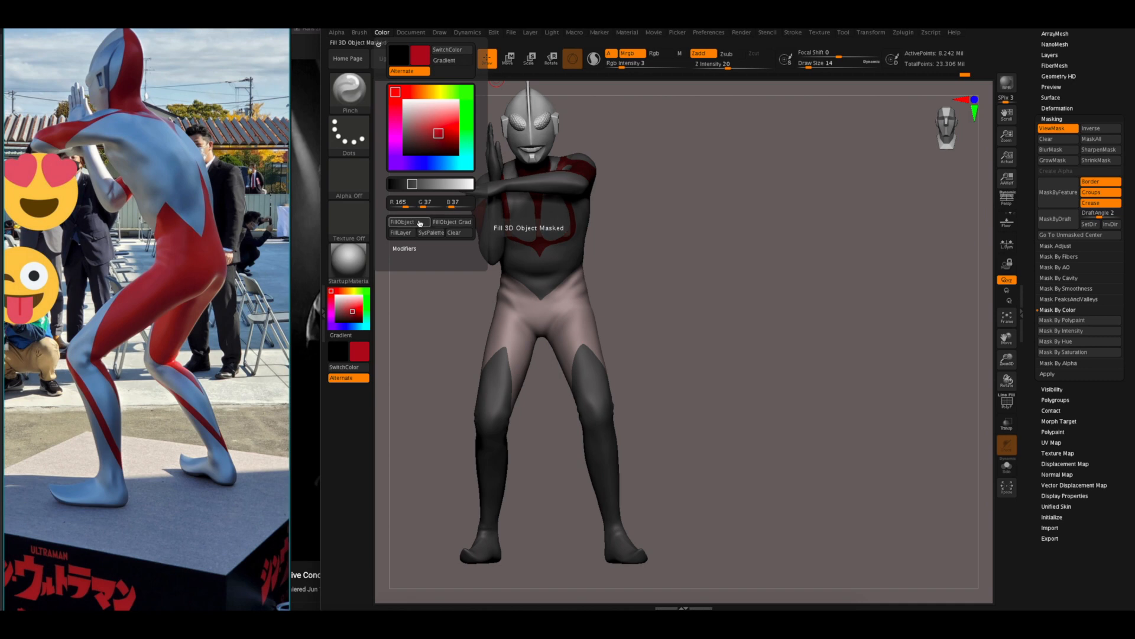
- Switch the colour to light purple and try filling the unmasked lower-body marking with it
click(1046, 130)
click(1046, 131)
click(359, 302)
mouse_move(382, 32)
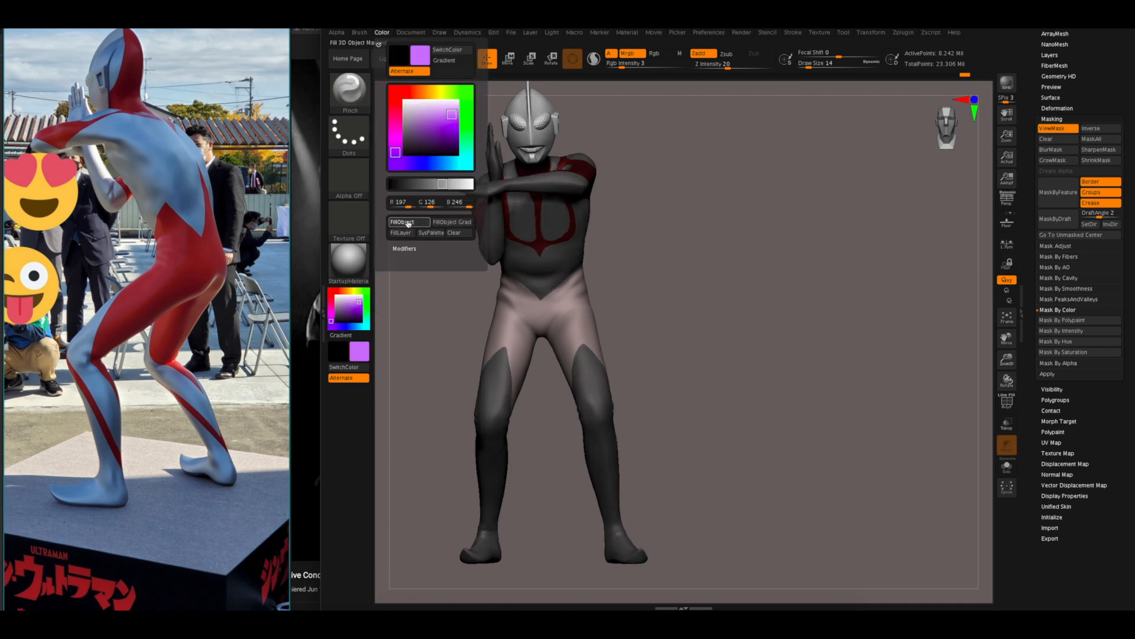
click(408, 222)
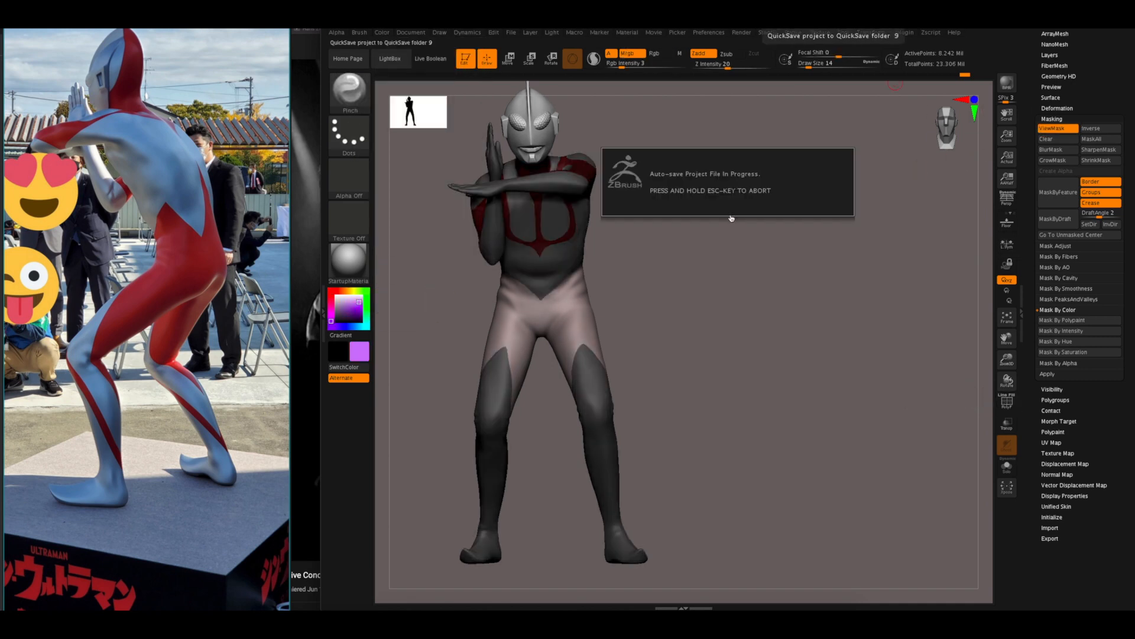
- Undo the colour fills on the lower-body marking back to the mask over the hips and thighs
key(ctrl+z)
key(ctrl+z)
key(ctrl+z)
key(ctrl+z)
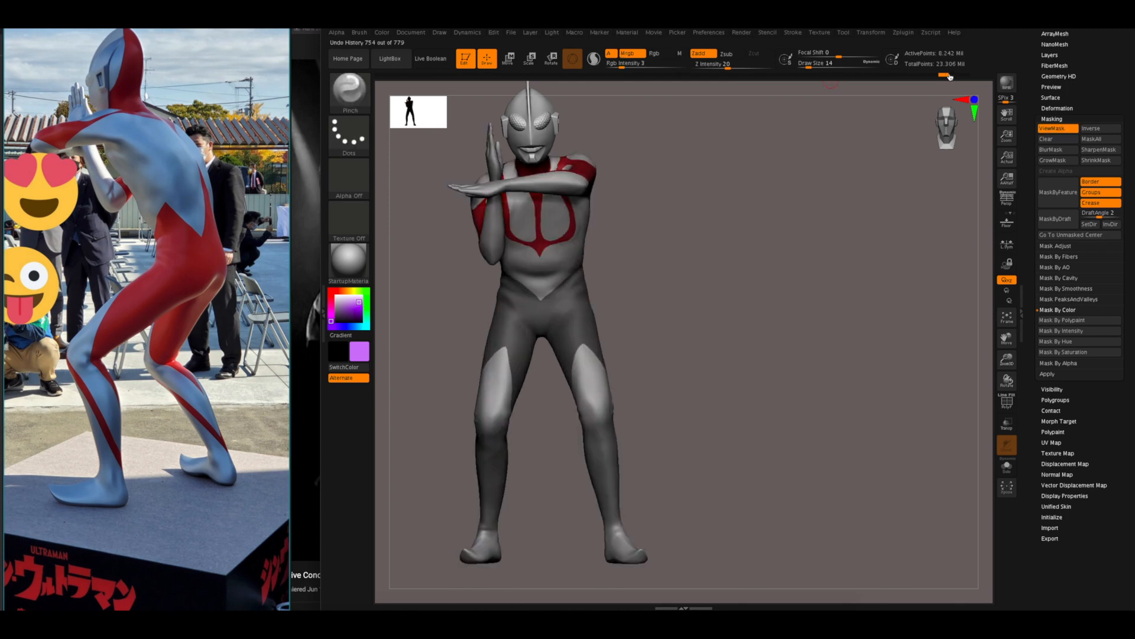
- Go back through the undo history and invert the mask so only the hip and thigh marking is unmasked
click(954, 75)
click(943, 75)
drag(697, 192, 786, 216)
ctrl+click(764, 320)
click(759, 336)
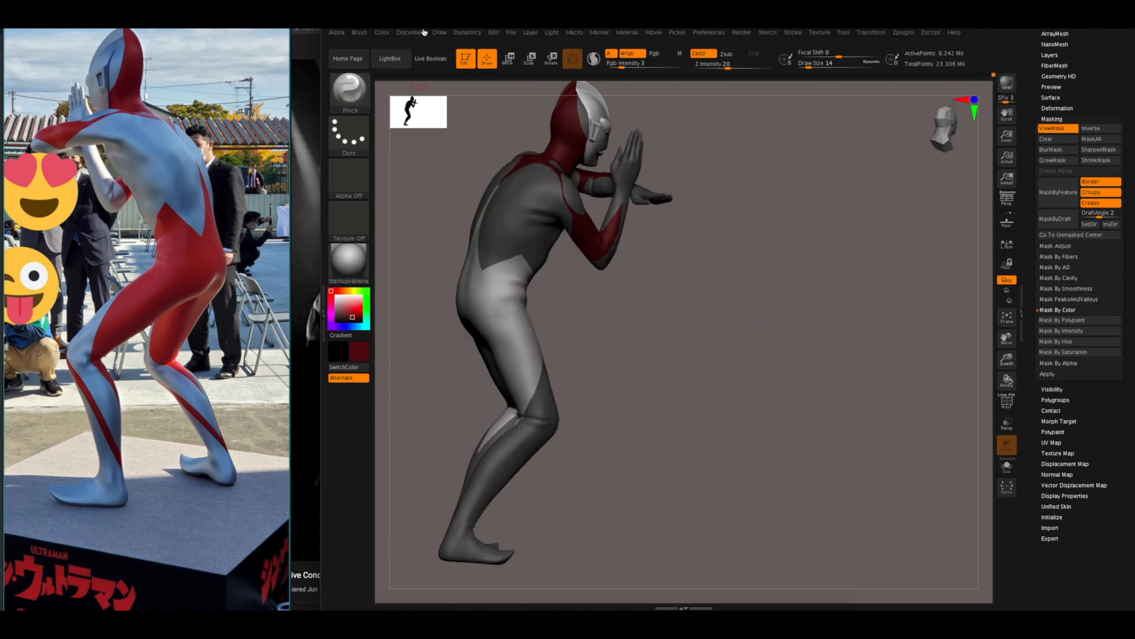
- Try turning on polypaint for the posed figure's subtool final 14_copy2_5 with dark red as the active colour
drag(732, 319, 748, 201)
drag(1127, 207, 1127, 384)
click(1051, 190)
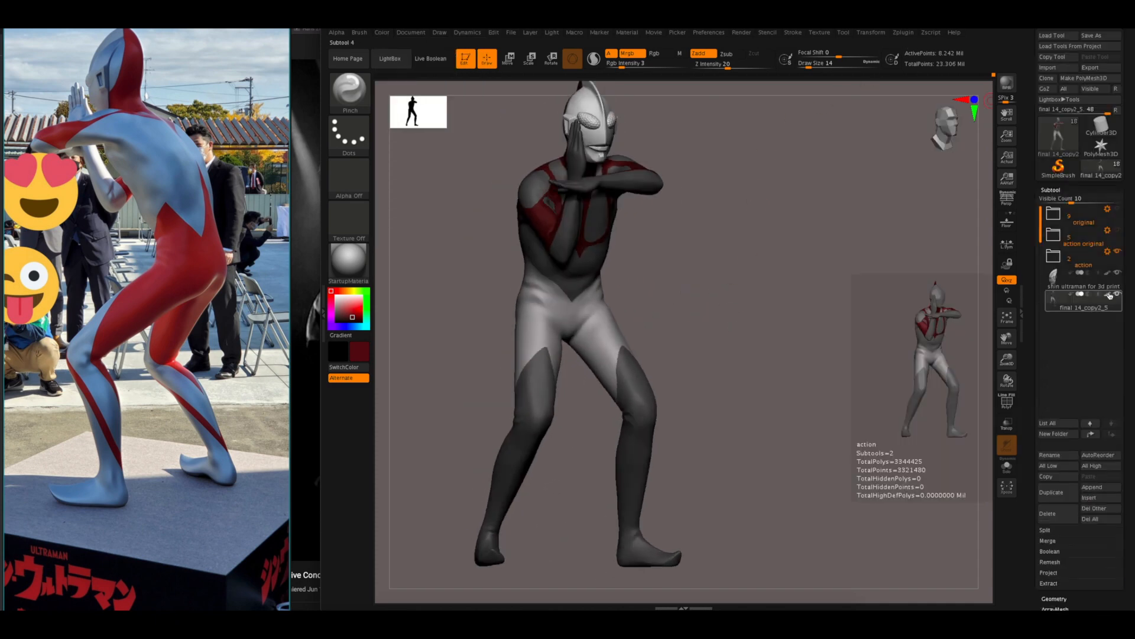
click(1107, 293)
drag(931, 362, 904, 354)
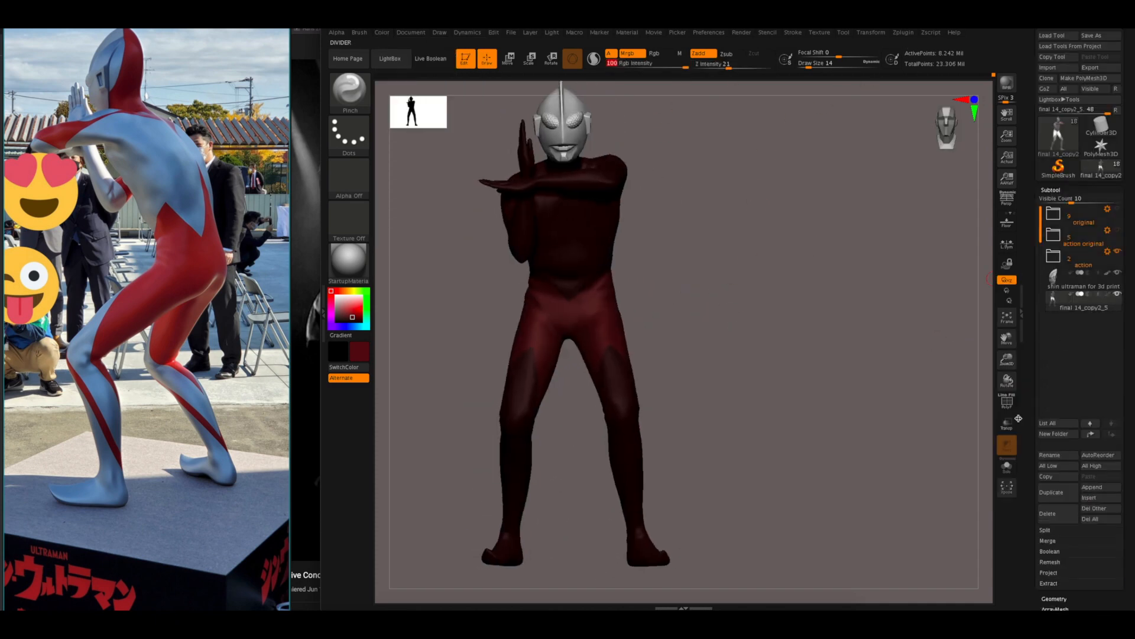
- Undo the dark red colouring of the whole body
key(ctrl+z)
key(ctrl+z)
key(ctrl+z)
key(ctrl+z)
key(ctrl+z)
key(ctrl+z)
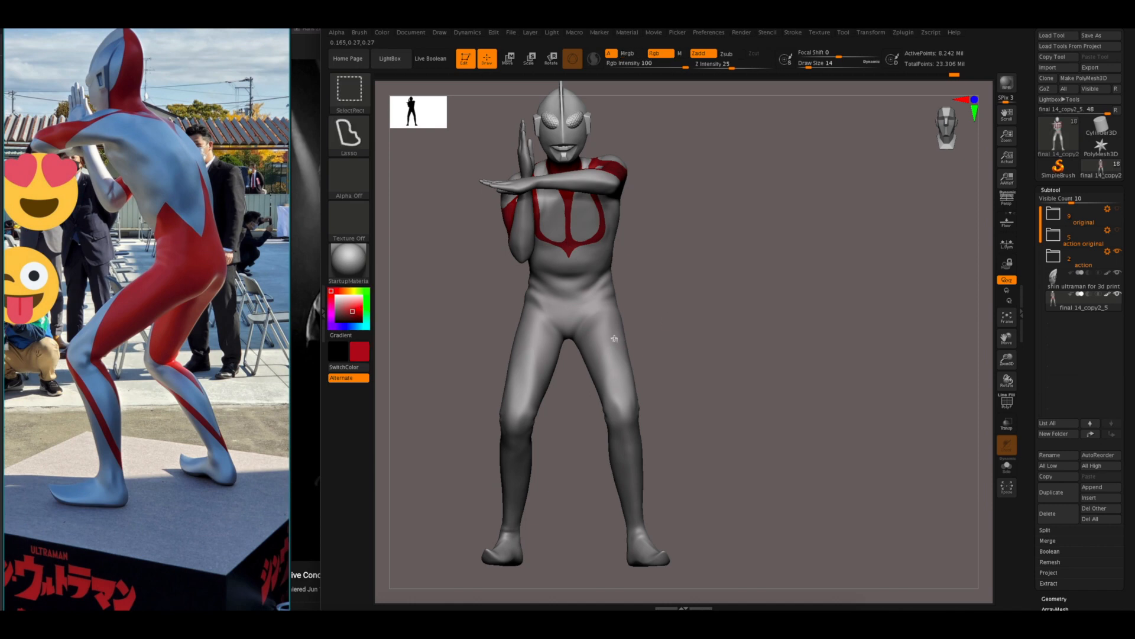
- Isolate and mask the lower-body polygroup, show the whole figure, invert the mask and fill the marking with crimson red
ctrl+shift+click(614, 338)
ctrl+drag(434, 120, 749, 568)
ctrl+shift+click(773, 403)
ctrl+click(772, 402)
click(382, 32)
click(408, 240)
- Examine the filled hip and thigh markings from below and the front against the standing-figure reference photo
drag(851, 392, 833, 362)
alt+drag(834, 362, 736, 316)
alt+drag(799, 320, 810, 402)
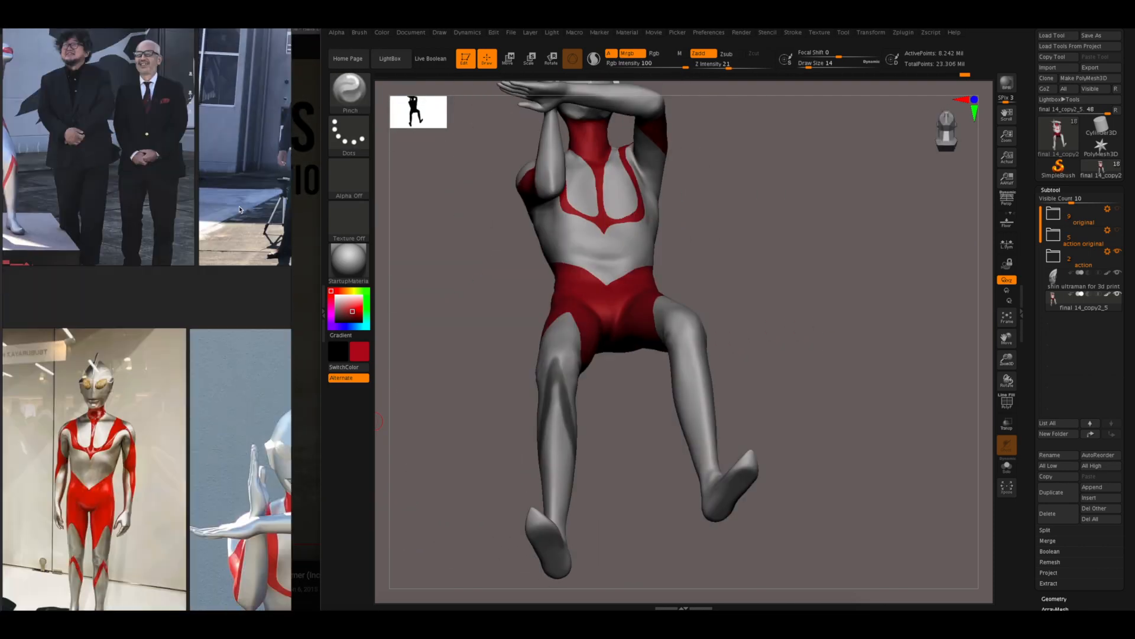
drag(824, 308, 816, 403)
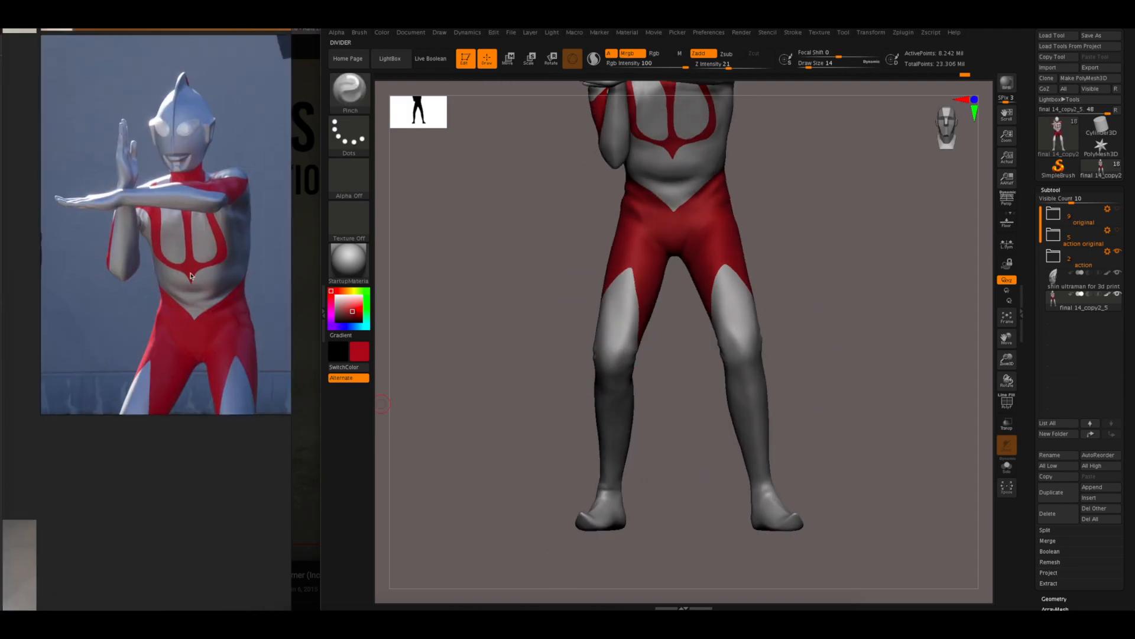
scroll(192, 276, down, 10)
middle_drag(192, 276, 236, 266)
double_click(87, 371)
drag(857, 367, 837, 319)
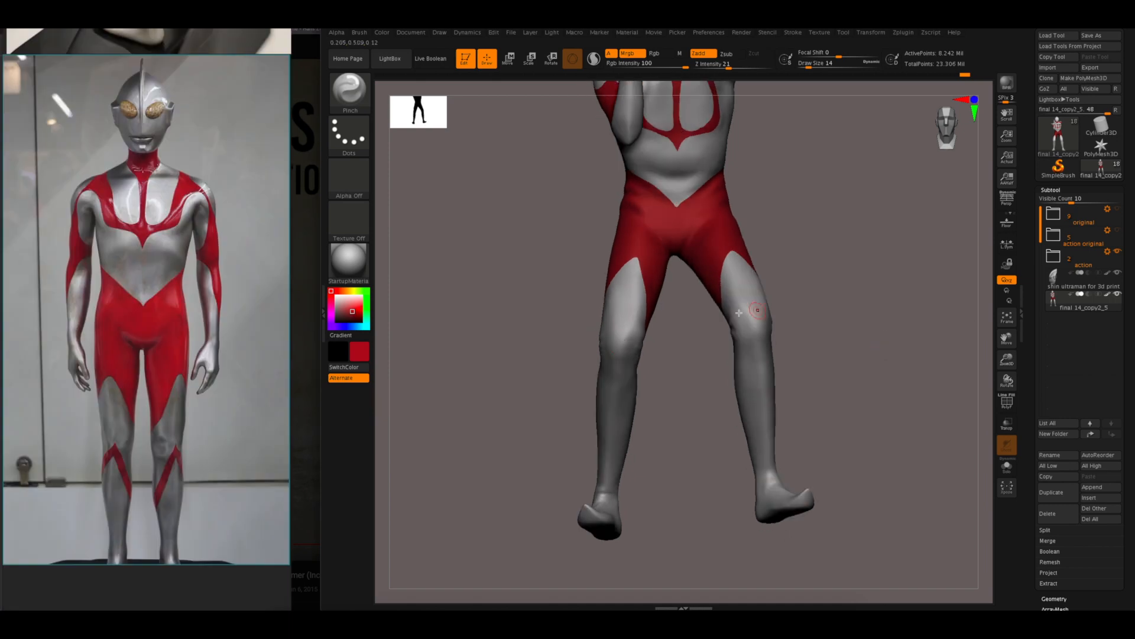
mouse_move(647, 386)
mouse_down()
mouse_move(603, 375)
mouse_move(800, 329)
mouse_move(767, 340)
mouse_move(676, 471)
mouse_move(619, 359)
mouse_move(677, 393)
mouse_move(659, 388)
mouse_move(793, 337)
mouse_move(670, 397)
mouse_move(686, 372)
mouse_move(816, 321)
mouse_move(775, 386)
mouse_up()
right_drag(775, 387, 751, 307)
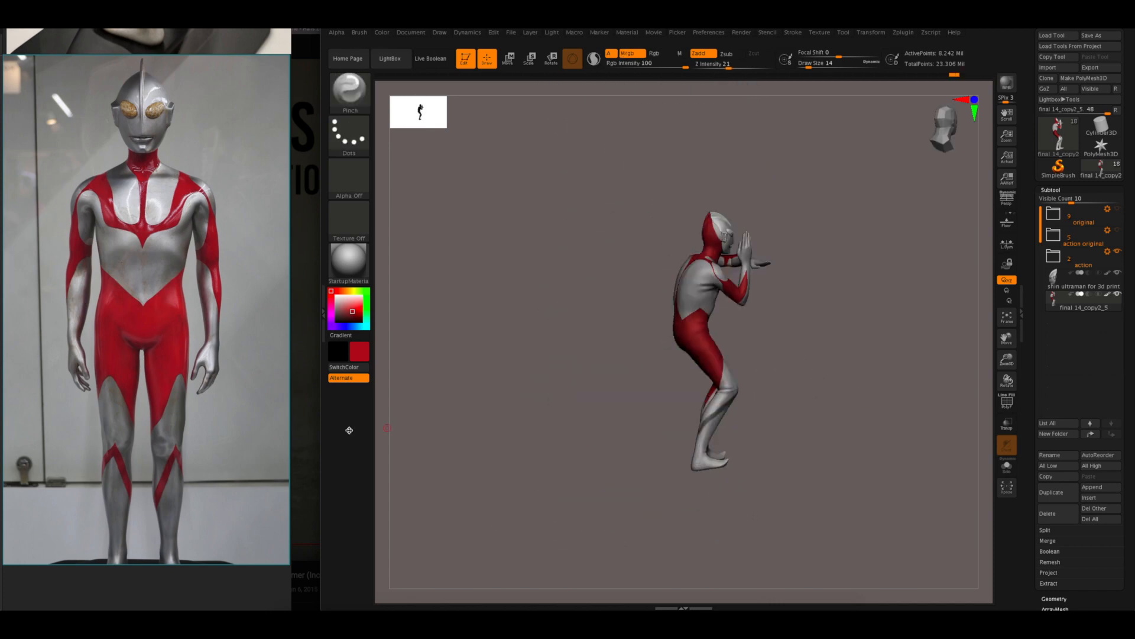
- Browse the reference photos for a side view of the leg stripes while checking the figure from both sides
double_click(167, 443)
key(Right)
drag(491, 464, 628, 470)
key(Right)
key(Right)
key(Right)
key(Right)
key(Right)
key(Right)
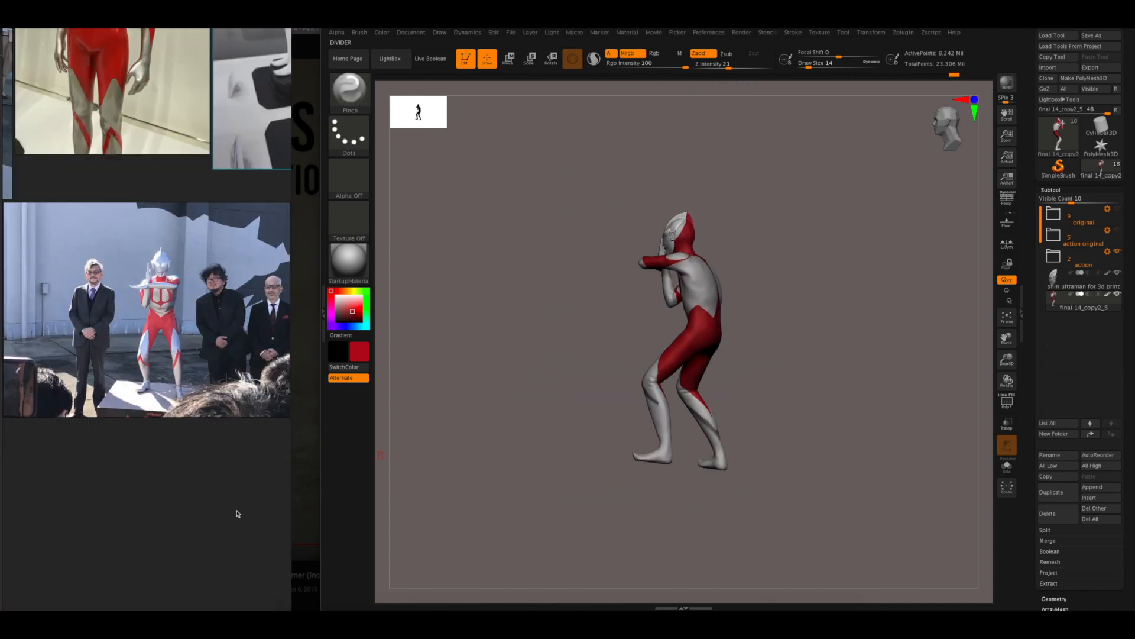
key(Right)
- Paint mask strokes for the diagonal stripes running from the knees across the calves, following the side reference photo
right_drag(778, 413, 751, 414)
mouse_move(751, 414)
ctrl+right_down()
mouse_move(728, 473)
mouse_move(671, 436)
mouse_move(731, 431)
mouse_move(717, 420)
mouse_move(651, 432)
ctrl+right_up()
ctrl+drag(612, 490, 598, 522)
right_drag(717, 470, 680, 462)
ctrl+drag(650, 379, 641, 395)
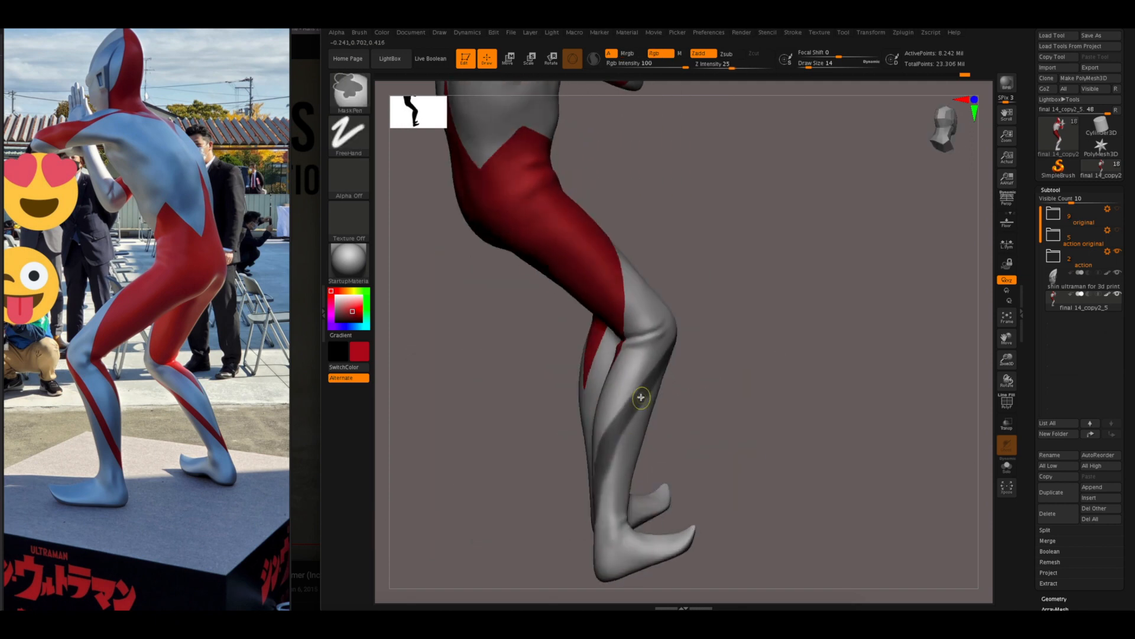
right_drag(680, 461, 757, 467)
ctrl+drag(642, 509, 616, 469)
mouse_move(616, 469)
right_down()
mouse_move(790, 411)
mouse_move(797, 396)
right_up()
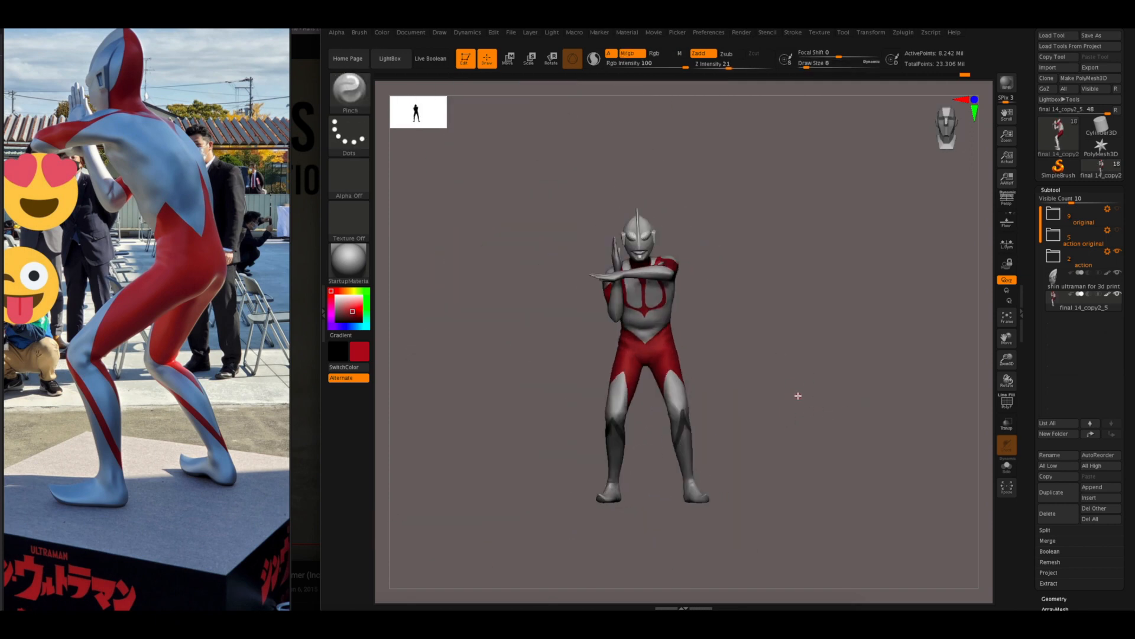
- Apply the matt blue-gray material from the material library to the figure
right_drag(827, 323, 753, 330)
key(comma)
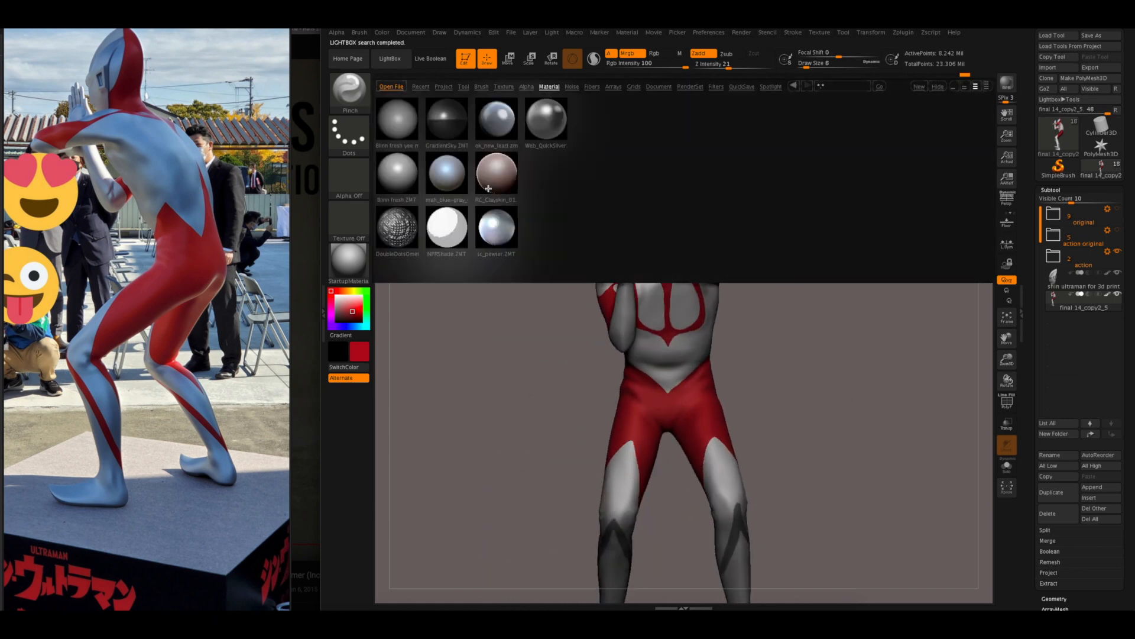
double_click(453, 169)
- Extend and refine the masked diagonal stripes from the knees to the ankles on both legs, working from several angles
mouse_move(590, 463)
ctrl+right_down()
mouse_move(679, 314)
mouse_move(642, 373)
mouse_move(773, 327)
mouse_move(489, 502)
mouse_move(808, 435)
mouse_move(732, 445)
mouse_move(478, 391)
mouse_move(535, 449)
mouse_move(568, 516)
mouse_move(500, 414)
mouse_move(461, 529)
mouse_move(522, 477)
mouse_move(467, 482)
mouse_move(421, 464)
mouse_move(493, 518)
mouse_move(691, 271)
mouse_move(701, 319)
mouse_move(733, 313)
mouse_move(698, 296)
ctrl+right_up()
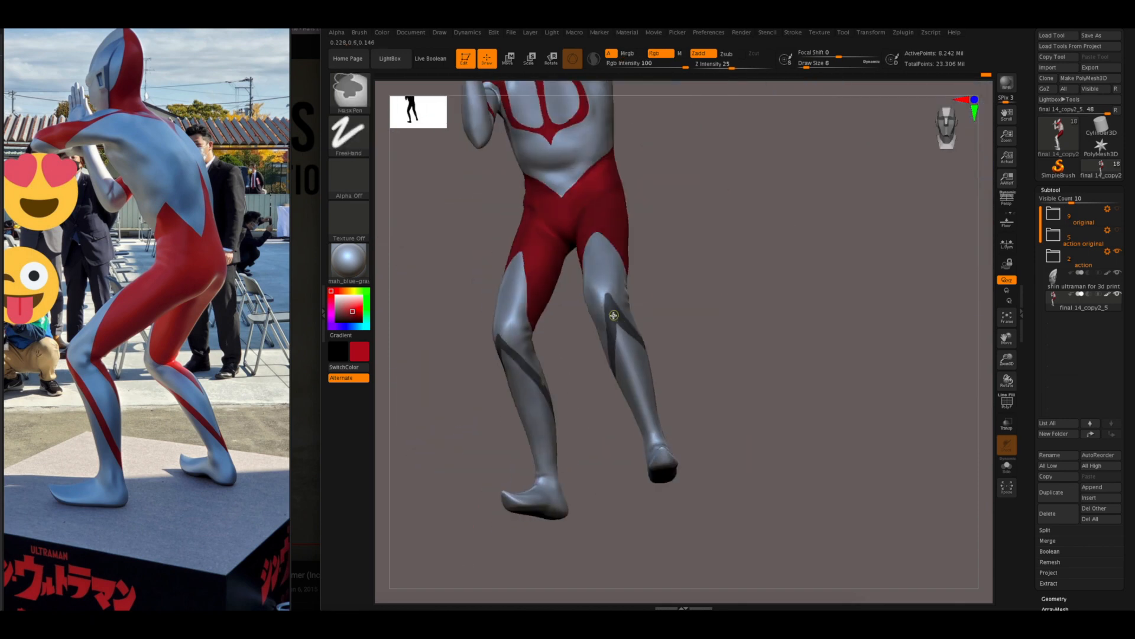
right_drag(613, 316, 650, 527)
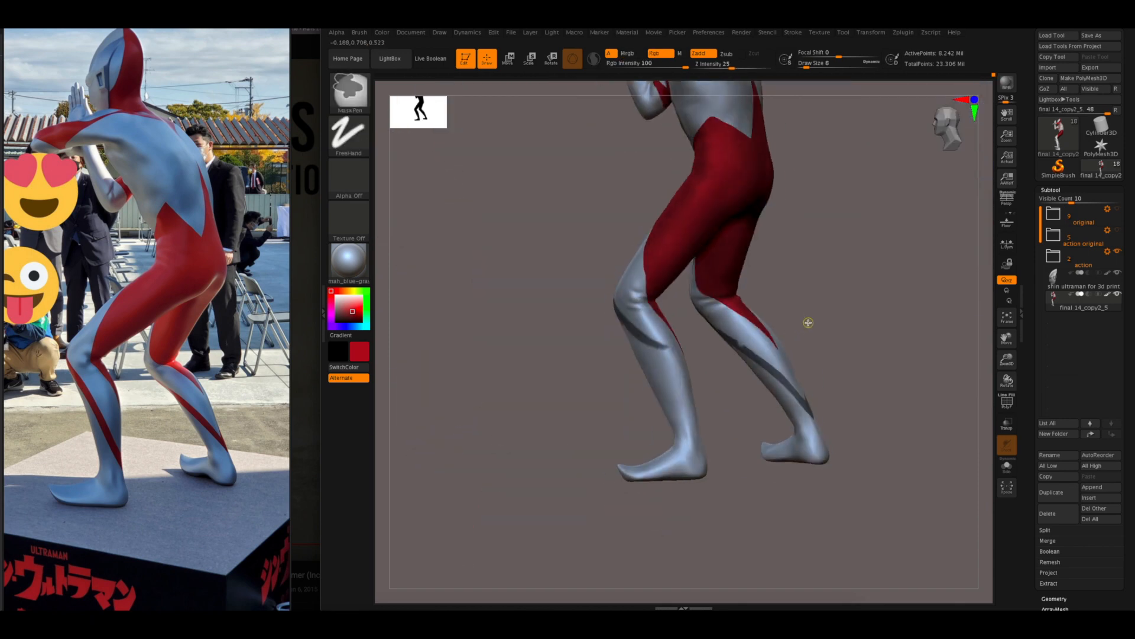
right_drag(812, 321, 654, 333)
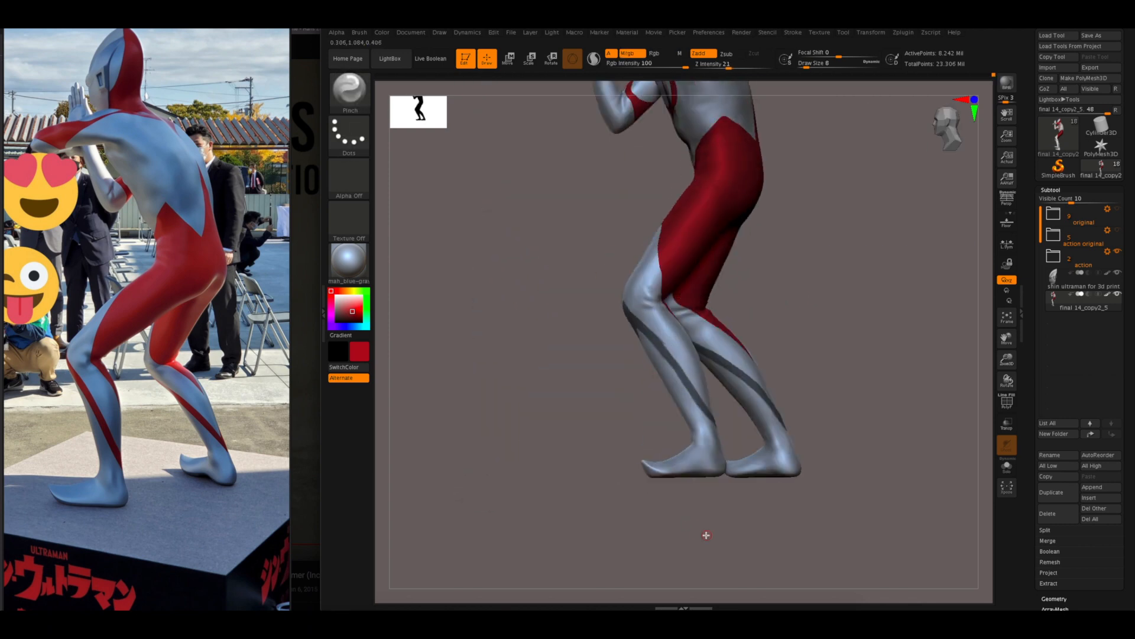
mouse_move(706, 534)
right_down()
mouse_move(750, 494)
mouse_move(752, 474)
mouse_move(629, 344)
mouse_move(653, 354)
mouse_move(675, 337)
mouse_move(664, 368)
mouse_move(800, 475)
right_up()
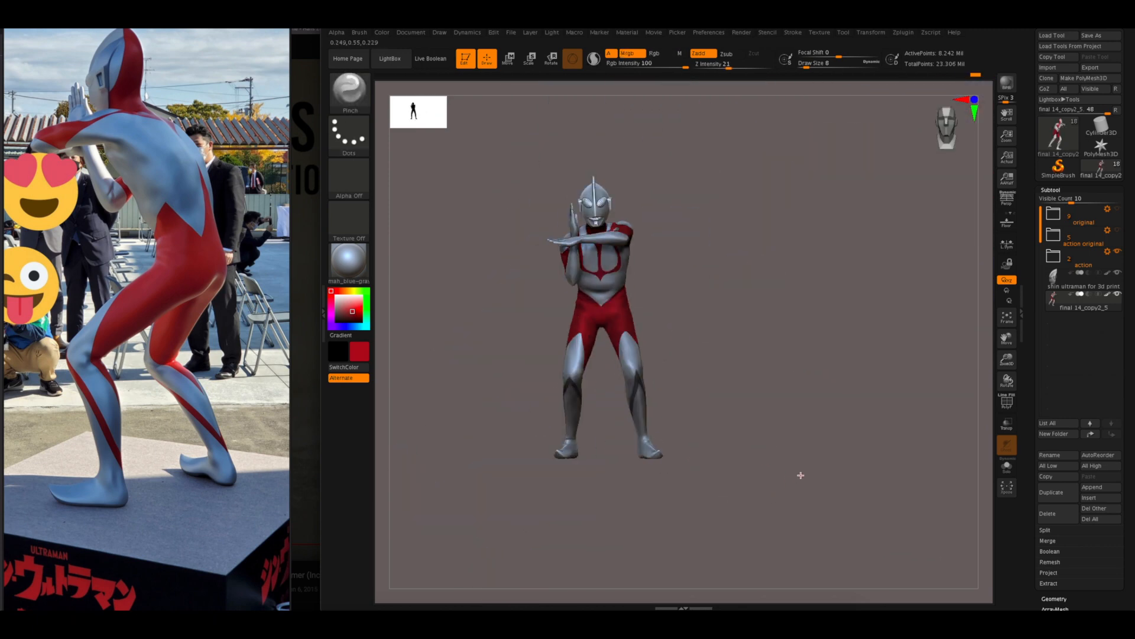
mouse_move(718, 500)
right_down()
mouse_move(707, 509)
mouse_move(655, 407)
mouse_move(750, 332)
mouse_move(819, 319)
mouse_move(733, 385)
mouse_move(663, 464)
mouse_move(696, 471)
mouse_move(738, 429)
mouse_move(873, 357)
mouse_move(838, 364)
right_up()
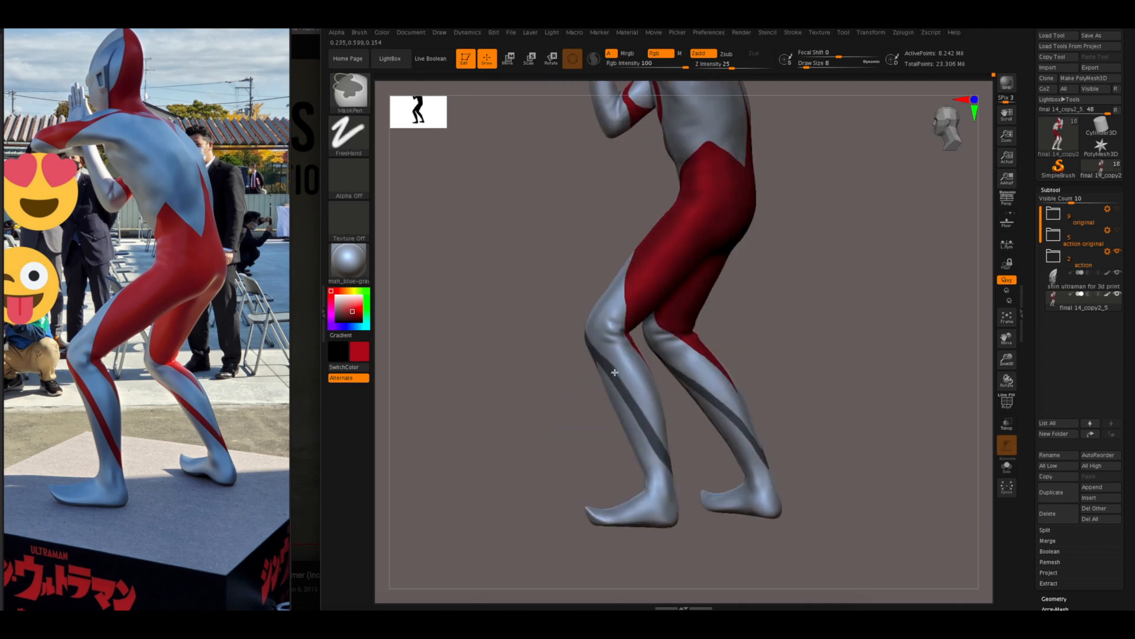
right_drag(627, 404, 620, 414)
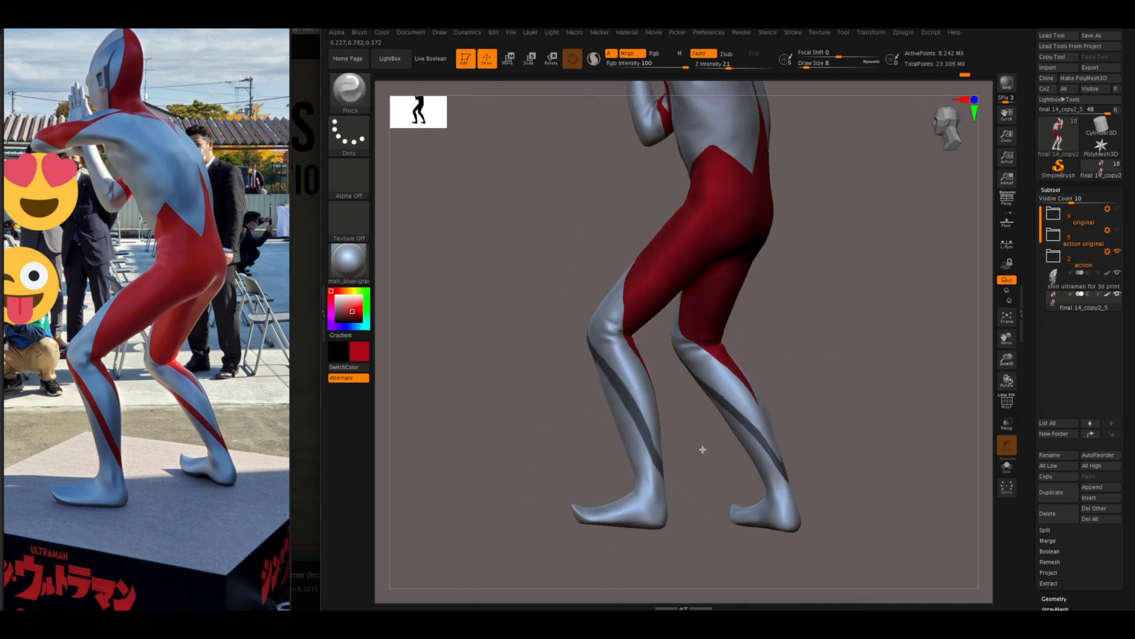
mouse_move(702, 450)
right_down()
mouse_move(672, 469)
mouse_move(771, 327)
mouse_move(717, 499)
mouse_move(923, 367)
mouse_move(717, 484)
mouse_move(640, 444)
right_up()
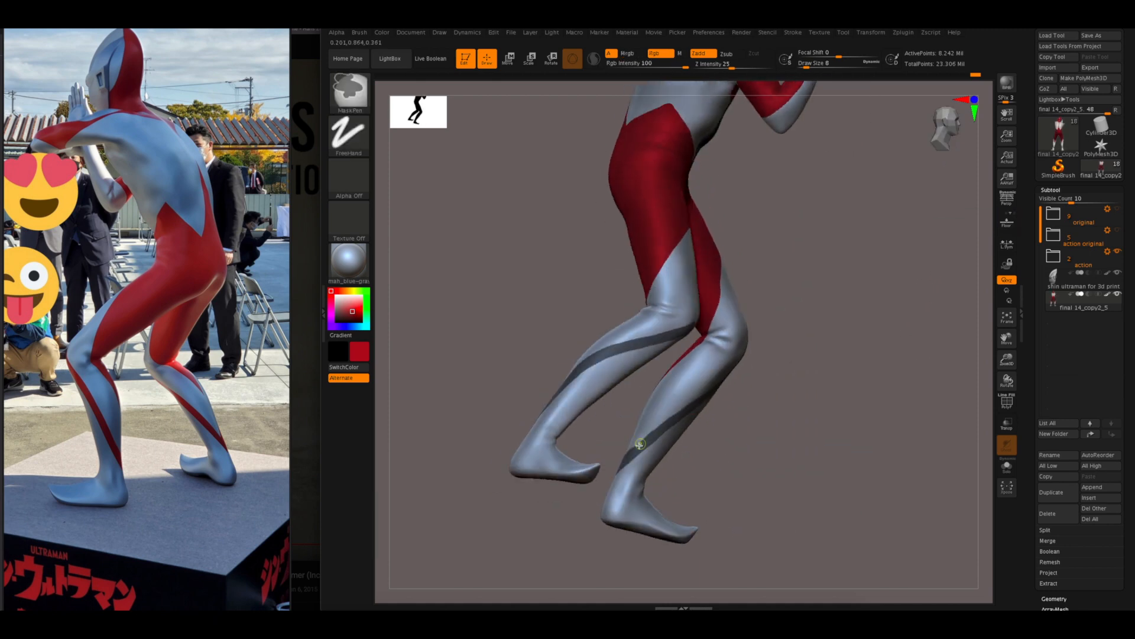
mouse_move(830, 415)
right_down()
mouse_move(645, 455)
mouse_move(666, 464)
mouse_move(646, 474)
mouse_move(686, 496)
mouse_move(679, 479)
mouse_move(725, 398)
mouse_move(706, 359)
right_up()
ctrl+drag(690, 376, 677, 395)
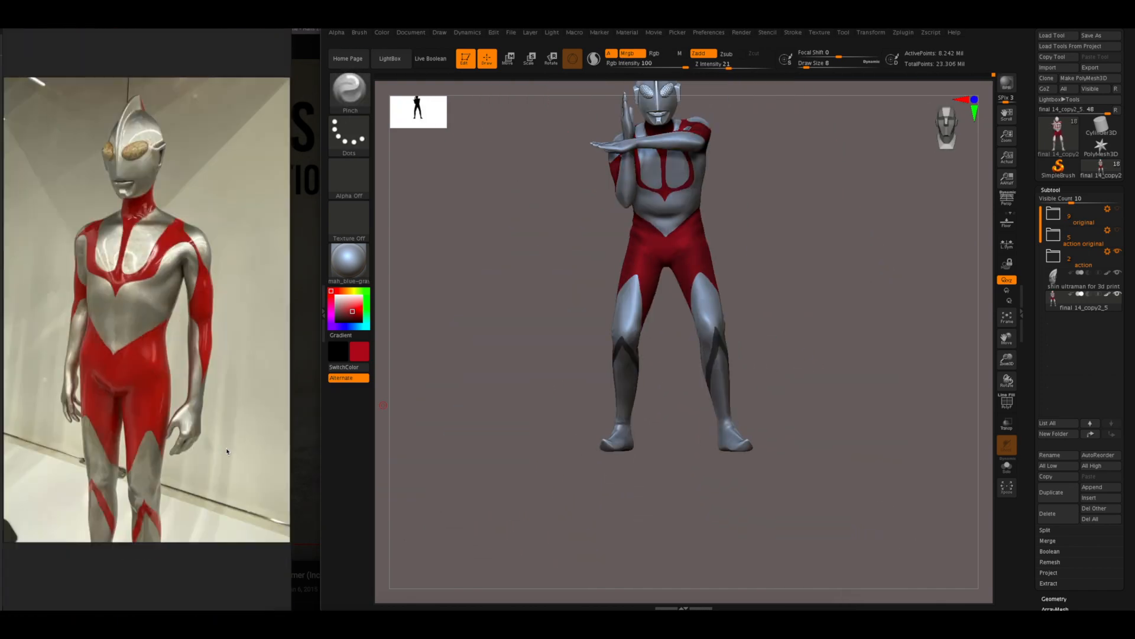
ctrl+right_drag(812, 346, 843, 444)
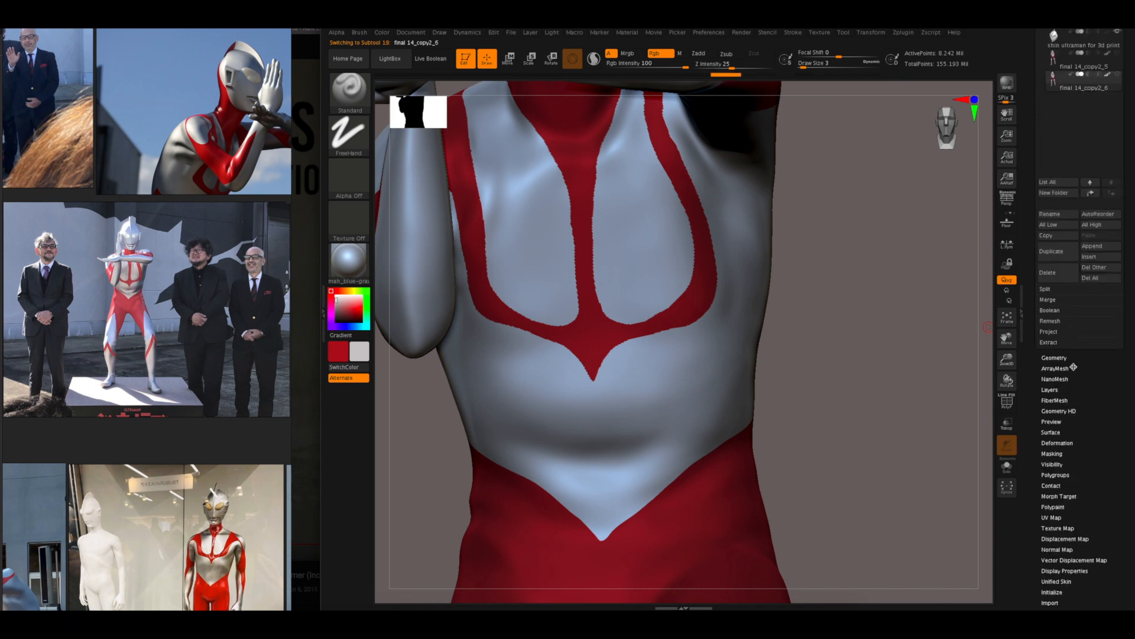
- Mask the red markings on the subtool final 14_copy2_6 by polypaint colour, then invert the mask
drag(1030, 68, 1030, 248)
click(1056, 236)
drag(1030, 355, 1030, 248)
click(1057, 329)
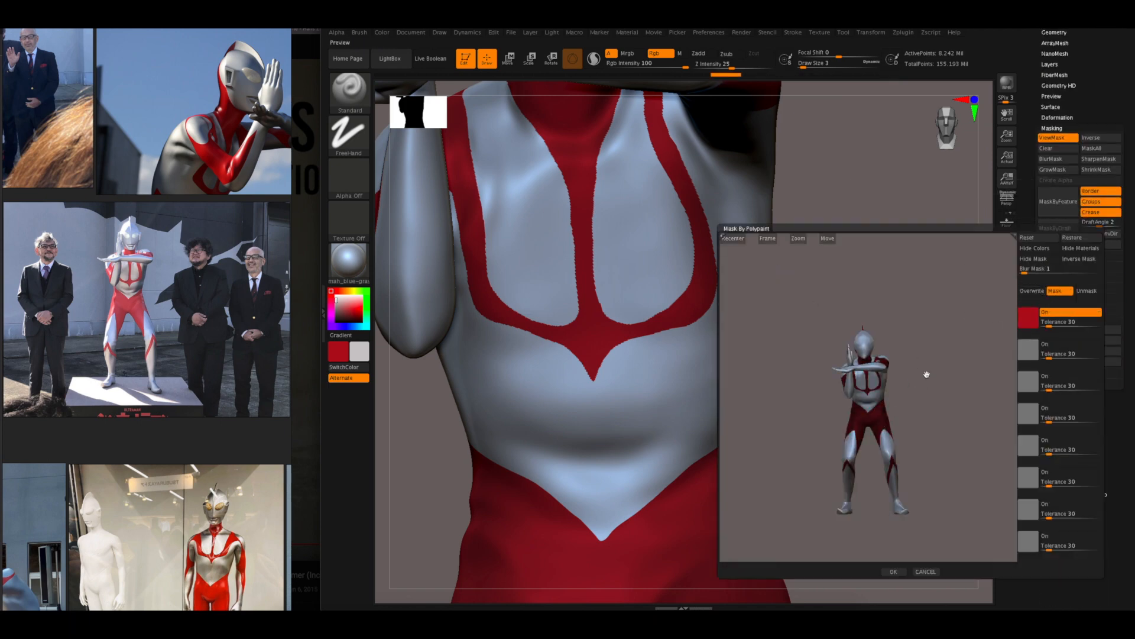
click(894, 570)
ctrl+click(963, 327)
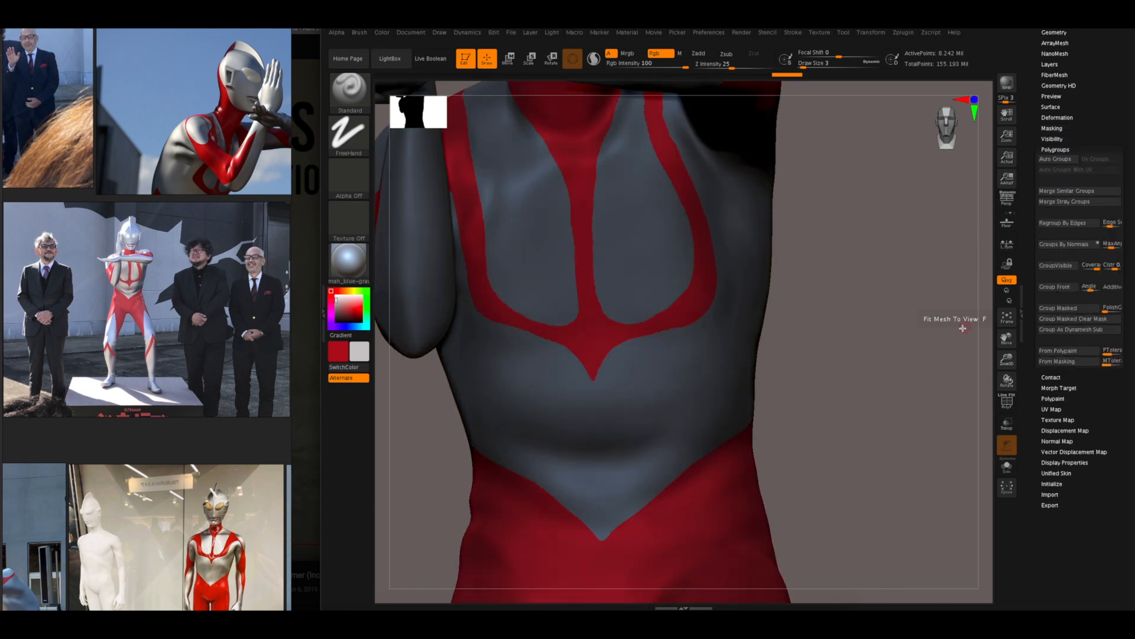
- Make the suit markings a separate polygroup, check it in isolation, clear the mask and turn on perspective
drag(963, 327, 961, 299)
ctrl+shift+click(730, 413)
ctrl+shift+click(849, 413)
ctrl+drag(849, 413, 861, 428)
alt+drag(860, 429, 852, 355)
alt+click(719, 252)
mouse_move(881, 313)
mouse_down()
mouse_move(927, 347)
mouse_move(904, 364)
mouse_move(932, 373)
mouse_move(908, 413)
mouse_move(938, 514)
mouse_move(894, 363)
mouse_move(971, 362)
mouse_move(936, 361)
mouse_move(917, 413)
mouse_move(900, 418)
mouse_up()
key(f)
key(p)
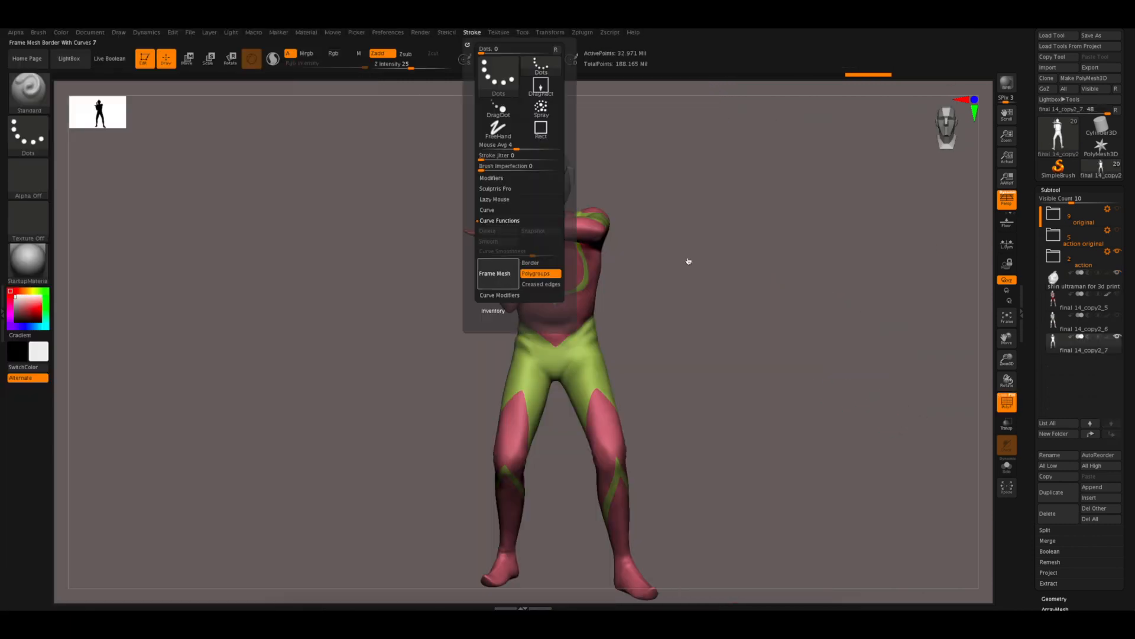
- Frame the polygroup borders with curves, choose the CurveTube brush and try to build tubes along the suit markings
mouse_move(680, 266)
mouse_down()
mouse_move(887, 292)
mouse_move(824, 388)
mouse_move(731, 428)
mouse_move(794, 332)
mouse_move(791, 370)
mouse_move(727, 251)
mouse_up()
click(472, 32)
click(550, 273)
key(b)
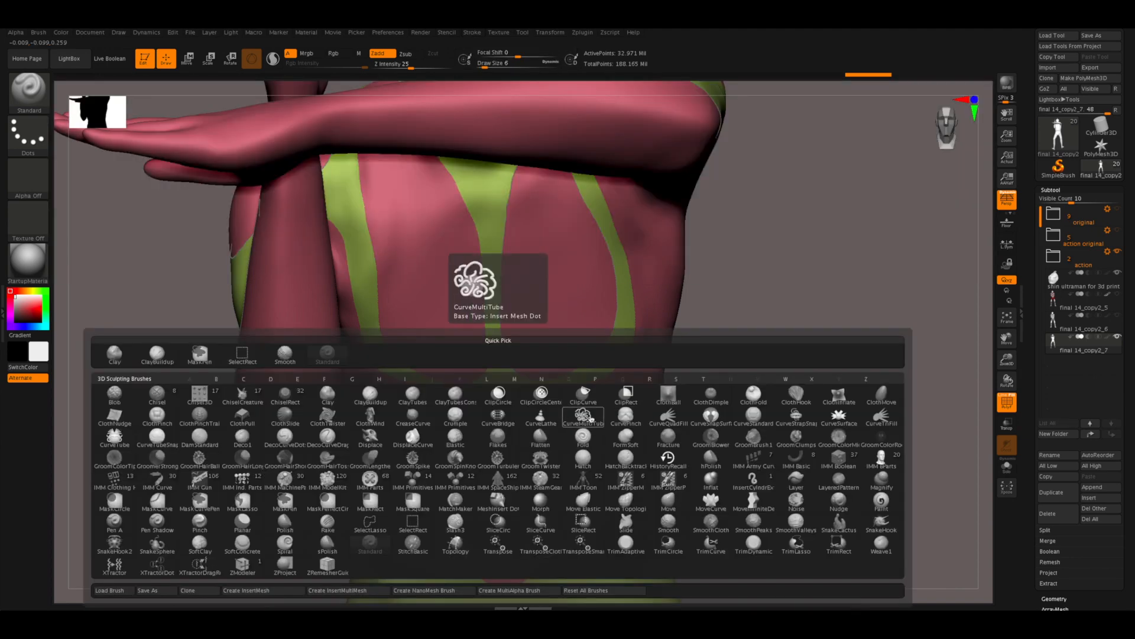
key(c)
key(t)
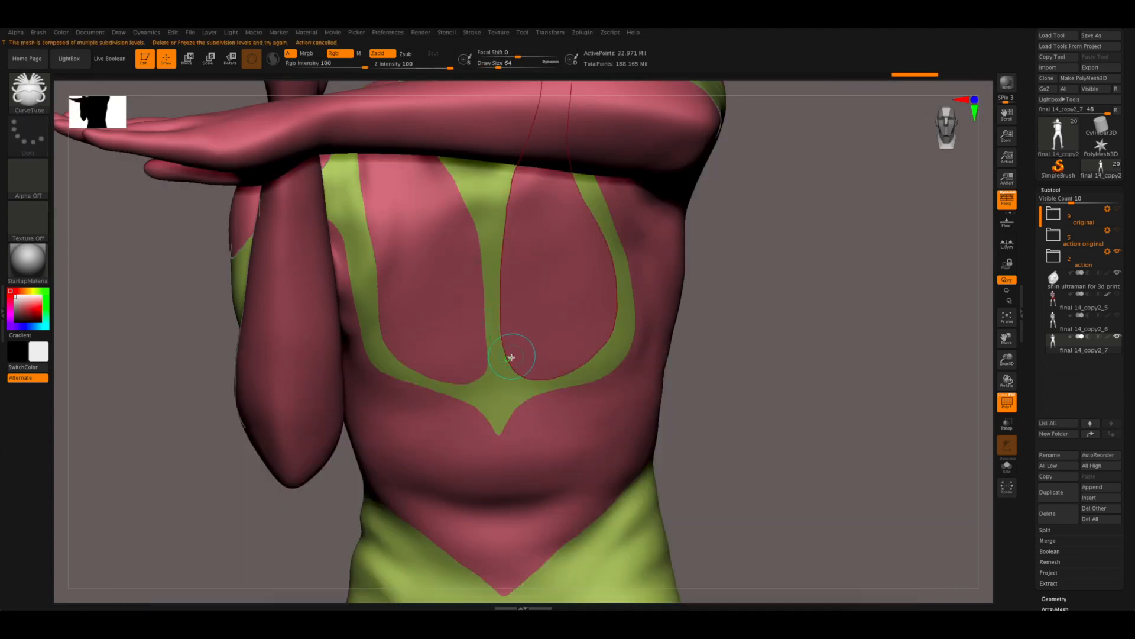
key(f)
click(472, 32)
drag(813, 297, 843, 306)
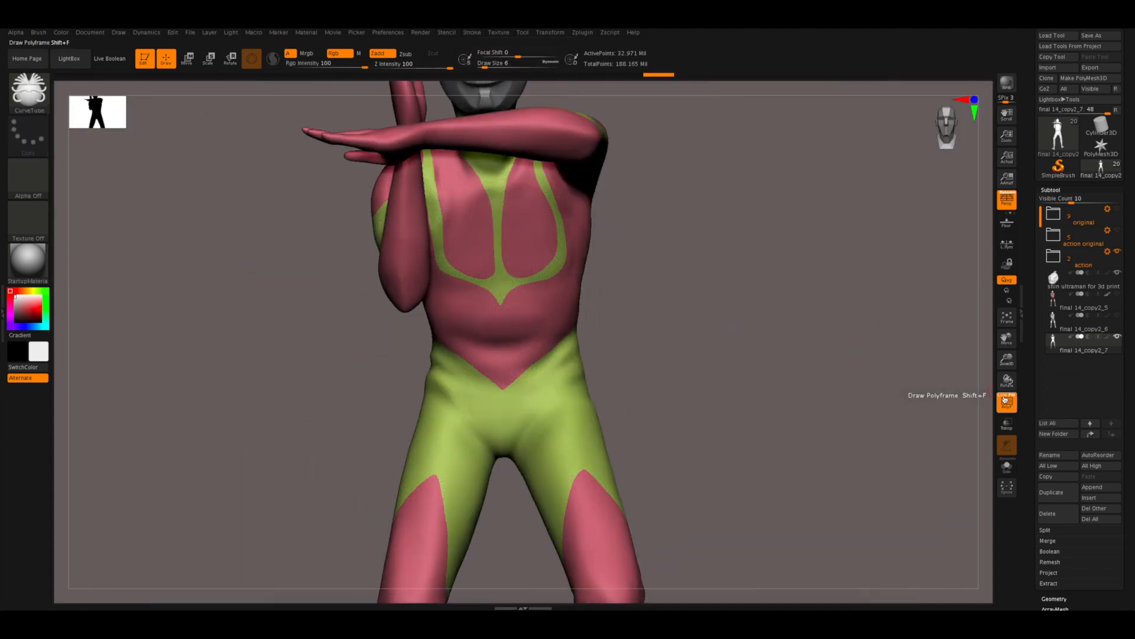
- Delete the lower and higher subdivision levels of the polygrouped figure
drag(966, 395, 934, 386)
click(1066, 221)
click(1053, 231)
click(1096, 231)
mouse_move(851, 317)
mouse_down()
mouse_move(894, 320)
mouse_move(845, 331)
mouse_up()
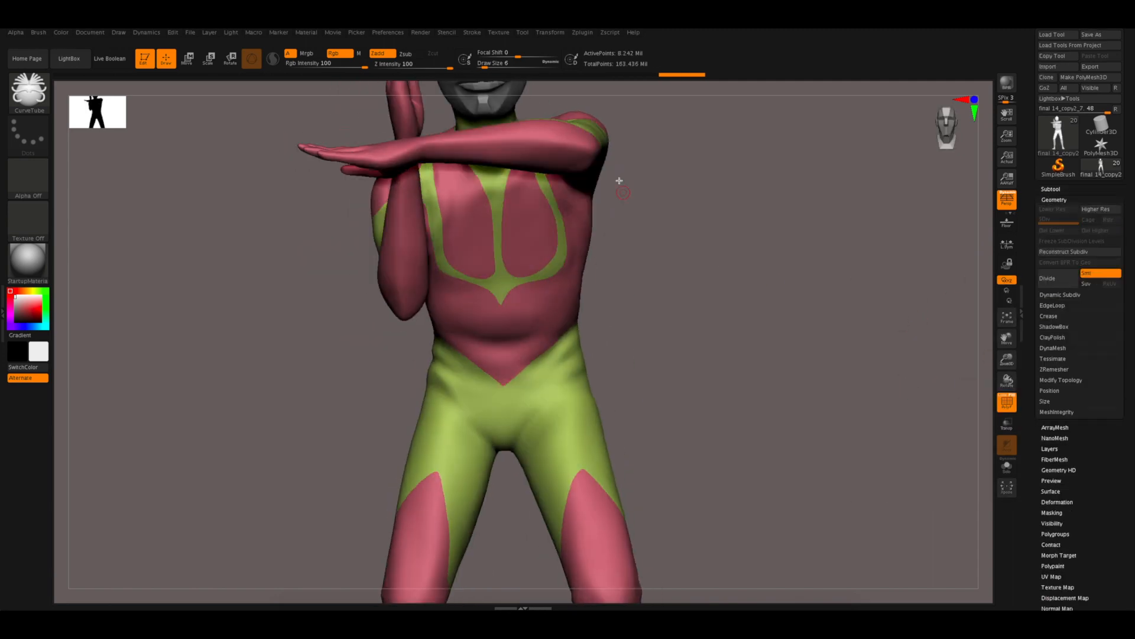
- Generate a curve tube along the border of the chest panel beside the raised forearm, undoing and repeating it
drag(431, 168, 503, 171)
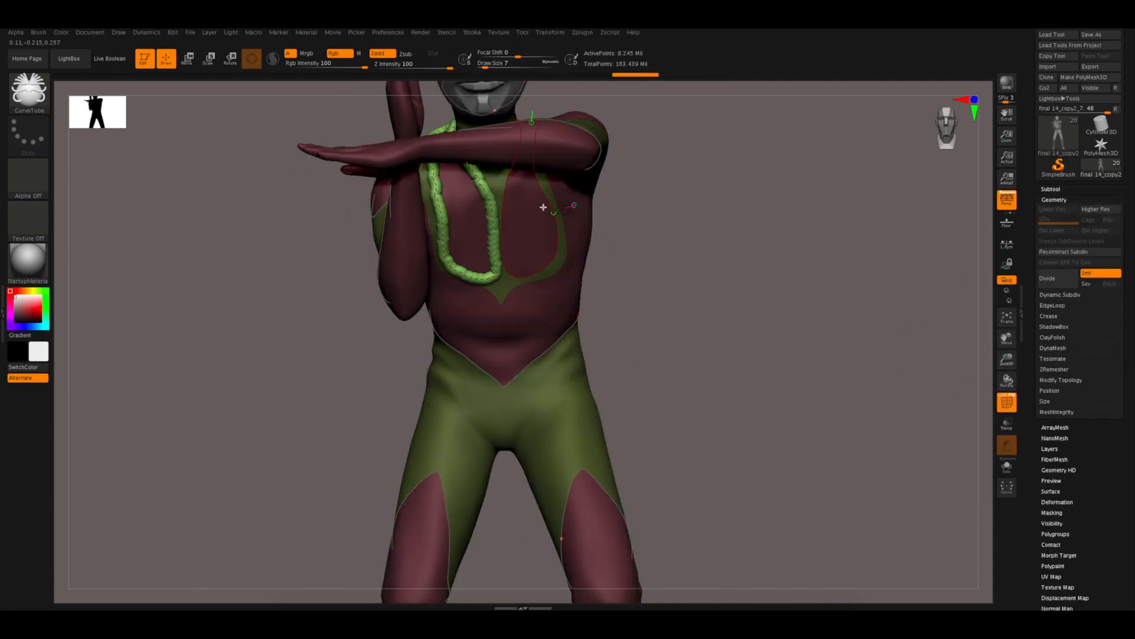
key(ctrl+z)
alt+drag(763, 237, 763, 283)
drag(367, 116, 507, 115)
mouse_move(710, 193)
mouse_down()
mouse_move(778, 188)
mouse_move(718, 194)
mouse_up()
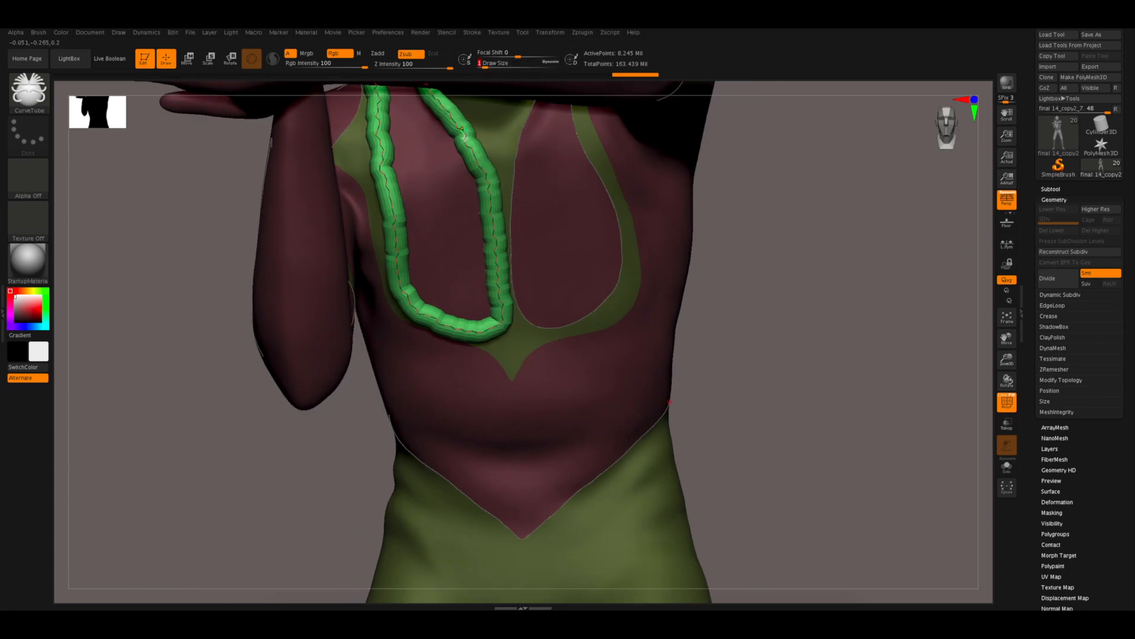
- Set the draw size to 1 and rebuild the chest panel's border tube at that thickness
drag(485, 66, 479, 66)
click(504, 236)
drag(783, 226, 768, 226)
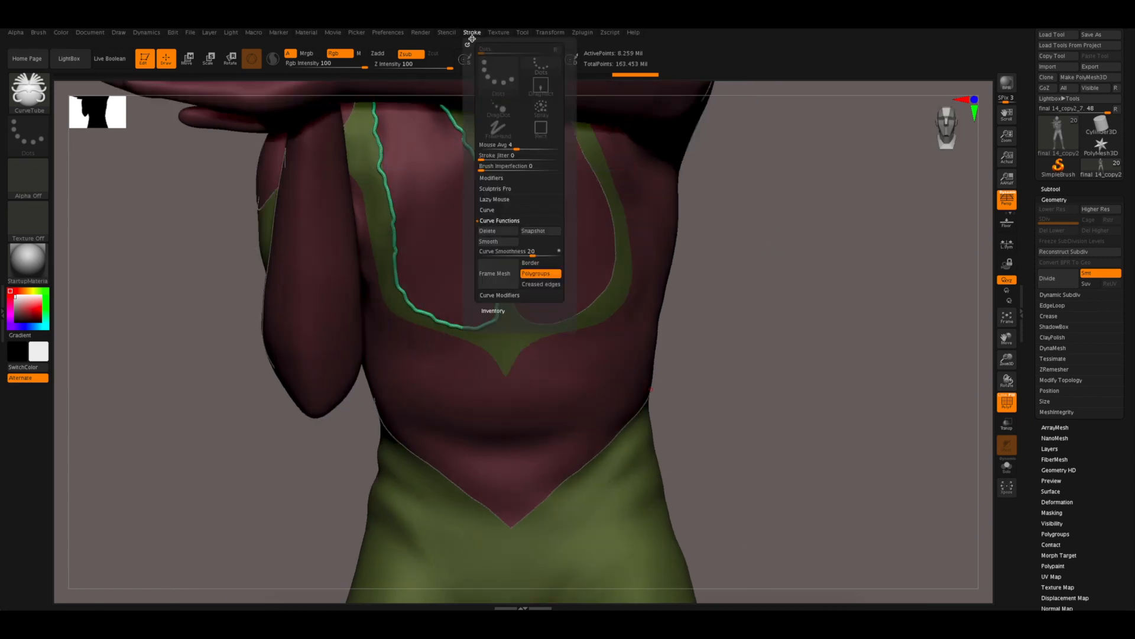
- Keep the stroke settings open beside the canvas, outline the other chest panel with a size 17 tube and open the curve settings
click(467, 44)
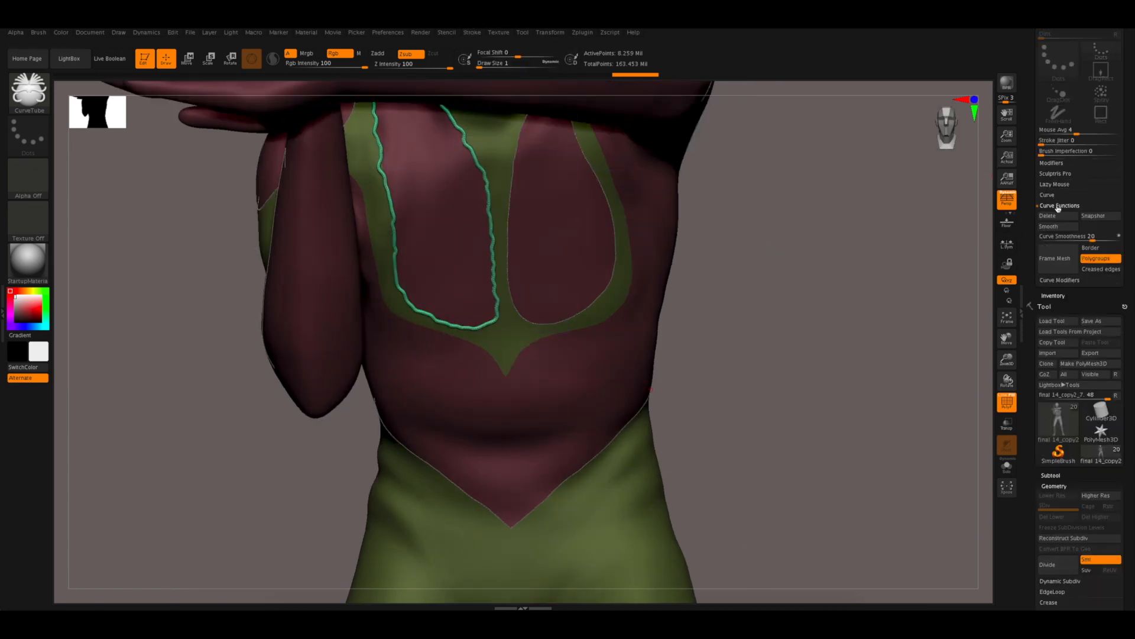
mouse_move(760, 205)
mouse_down()
mouse_move(768, 180)
mouse_move(717, 225)
mouse_move(763, 180)
mouse_move(792, 259)
mouse_move(680, 195)
mouse_move(595, 172)
mouse_move(538, 103)
mouse_up()
key(space)
drag(576, 153, 586, 149)
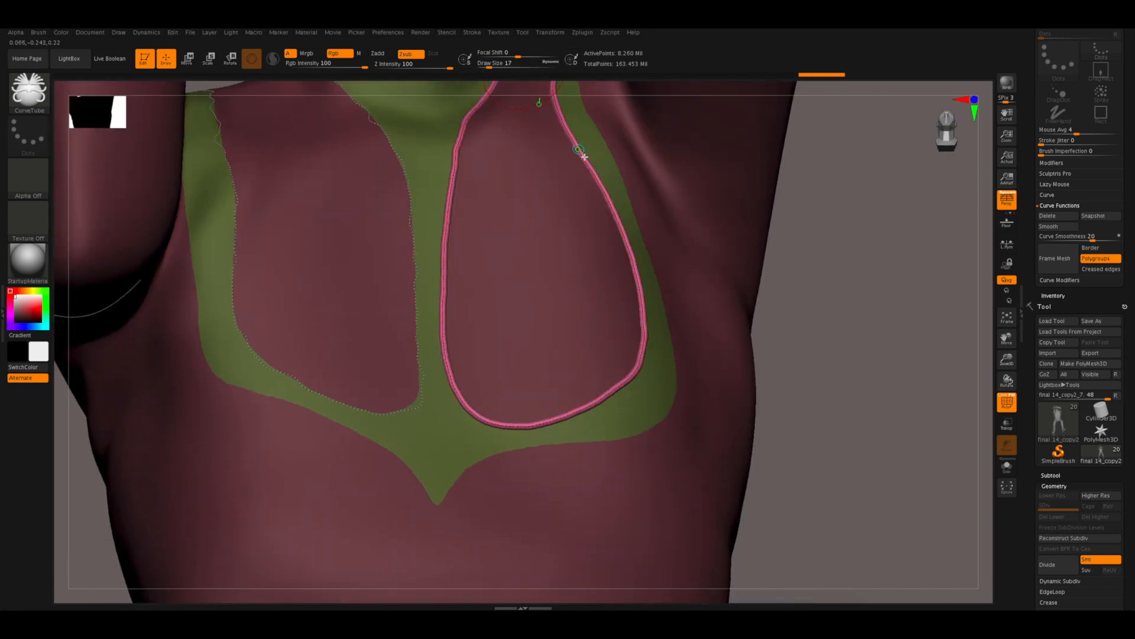
click(1070, 194)
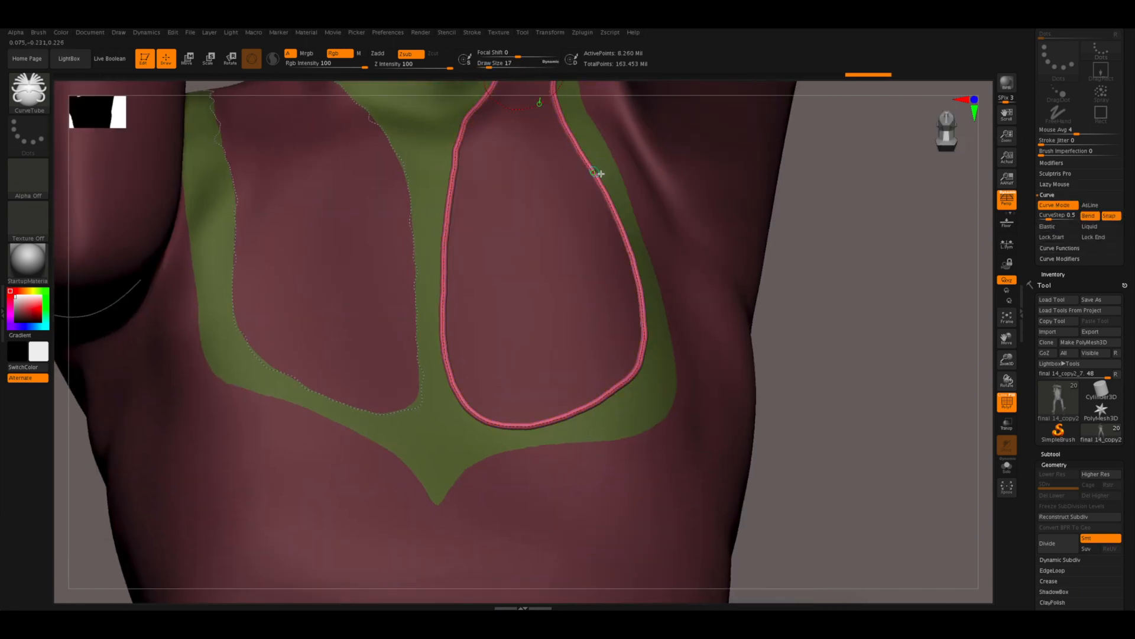
right_drag(599, 174, 854, 324)
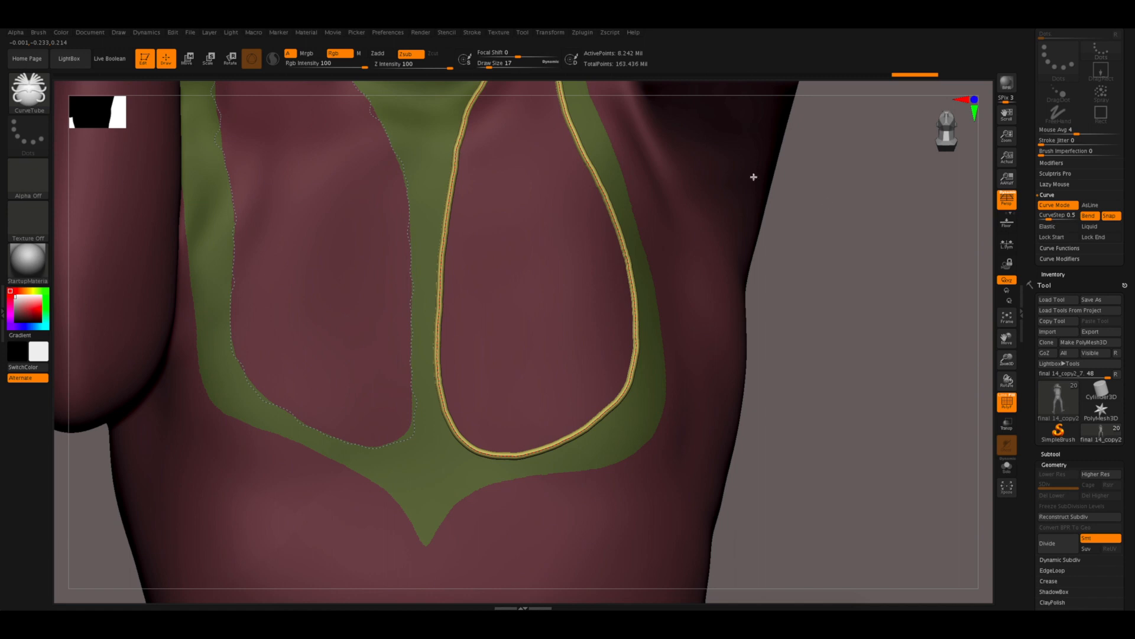
- Resize the curve tube around the outlined chest panel and split the tube into its own subtool
key(space)
drag(805, 496, 774, 495)
click(607, 144)
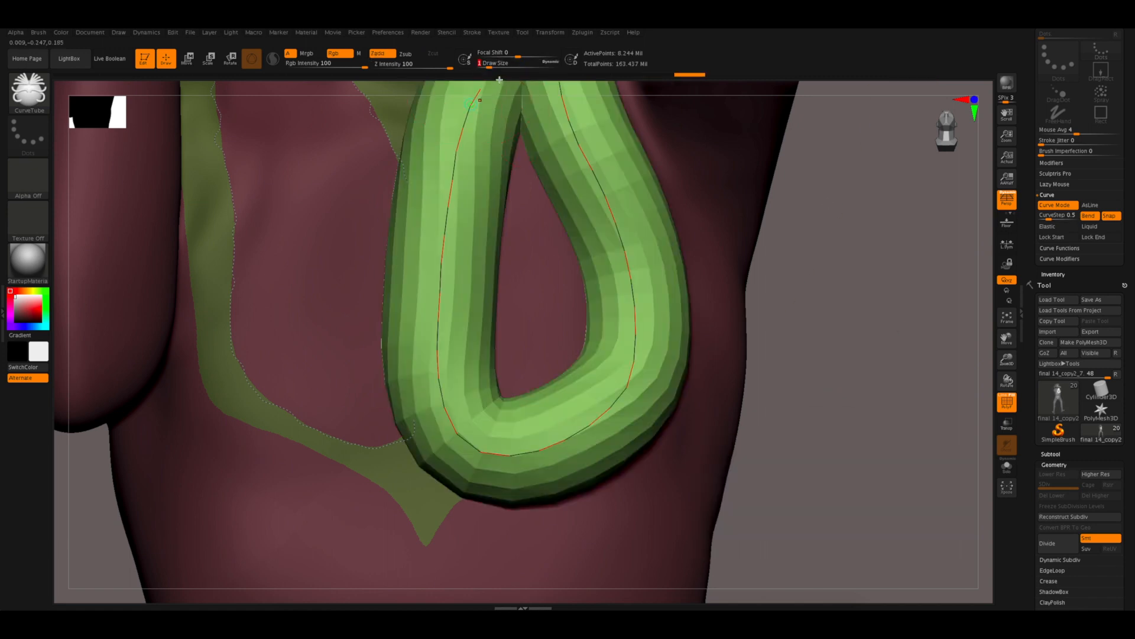
key(Return)
click(1051, 454)
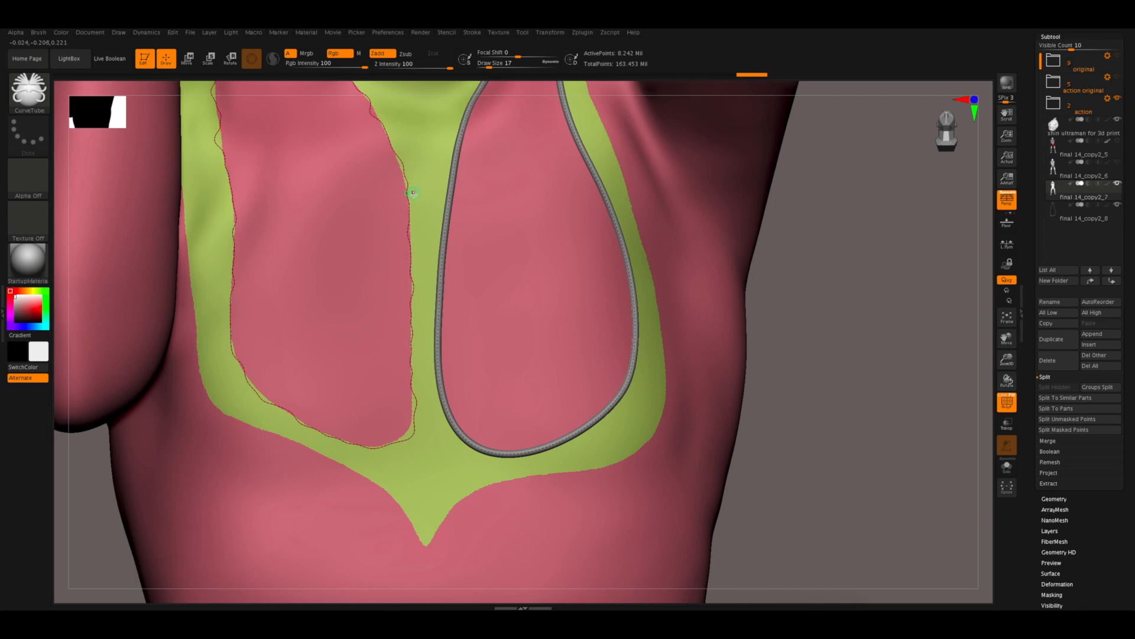
- Frame the remaining chest panel with a curve tube along its polygroup border at draw size 1
click(472, 32)
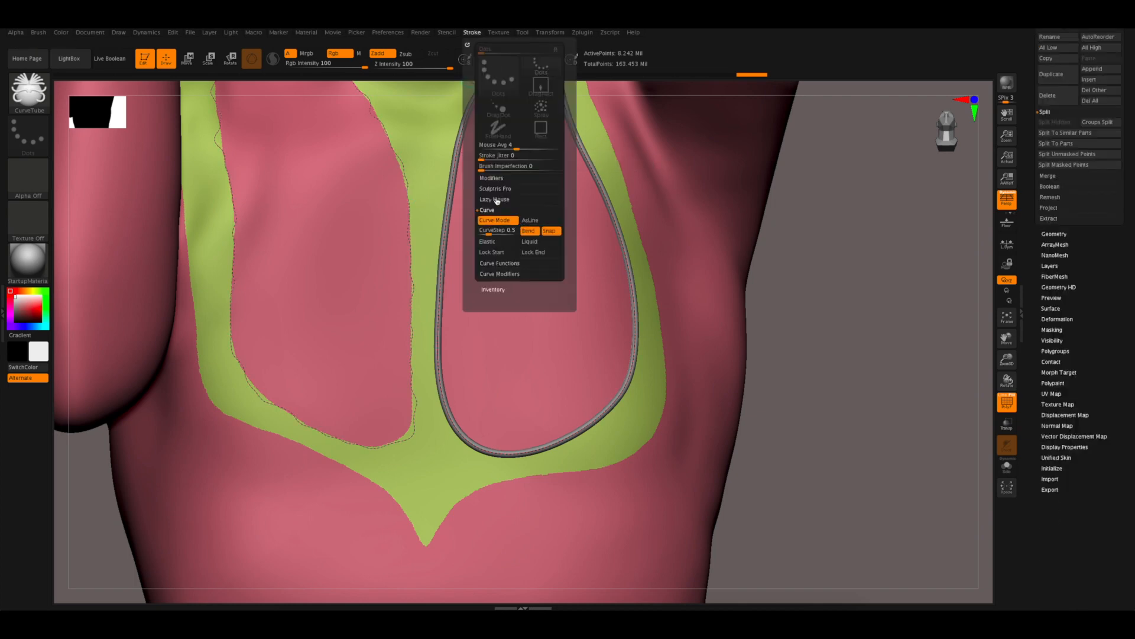
click(500, 263)
click(501, 279)
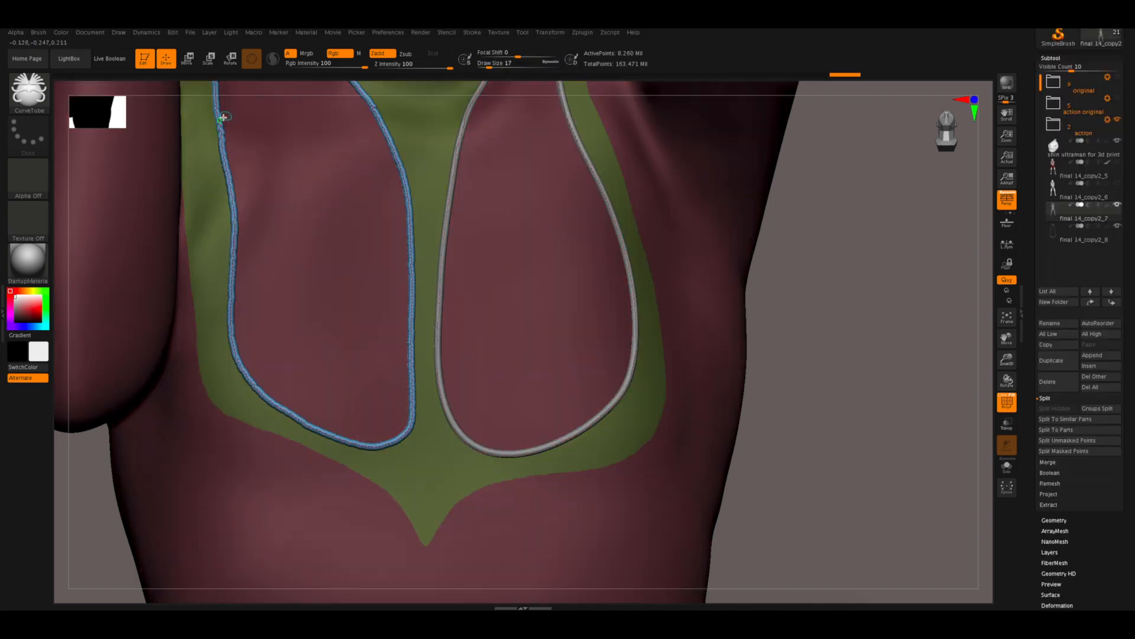
drag(489, 66, 480, 66)
- Smooth the curve and split the remaining chest panel's border tube into its own subtool
drag(1032, 148, 1032, 566)
click(1058, 227)
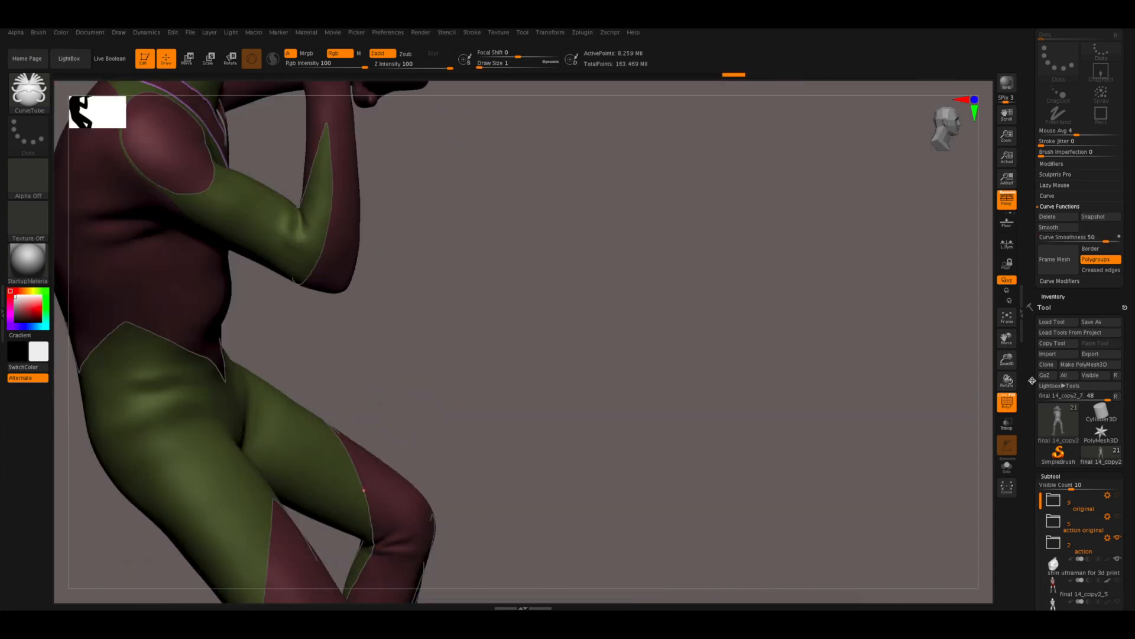
scroll(1084, 411, down, 10)
click(1071, 460)
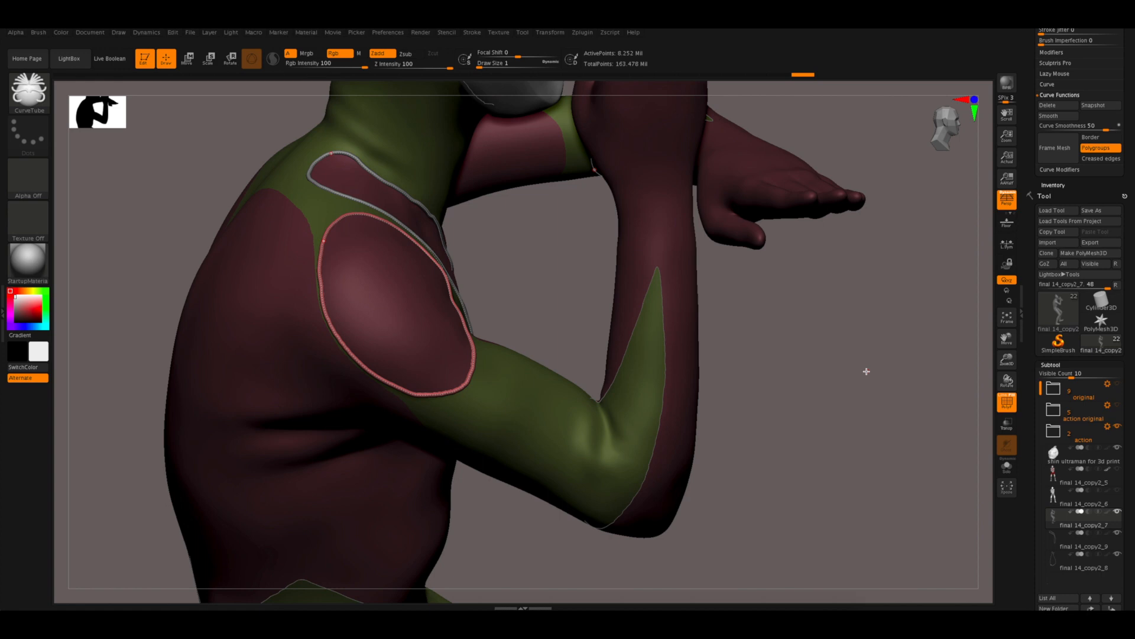
- Outline the oval shoulder panel and the forearm marking with tubes and split each tube into a separate subtool
mouse_move(866, 372)
mouse_down()
mouse_move(781, 331)
mouse_move(810, 286)
mouse_move(778, 327)
mouse_move(870, 407)
mouse_move(775, 398)
mouse_move(452, 236)
mouse_move(292, 234)
mouse_up()
scroll(1086, 489, down, 5)
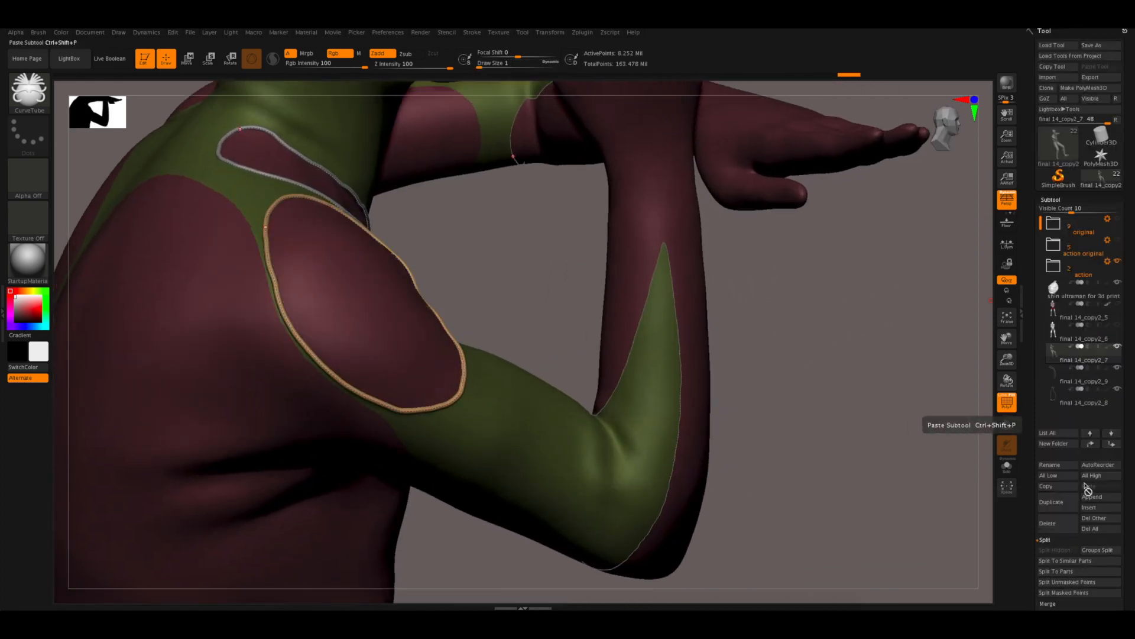
click(1067, 581)
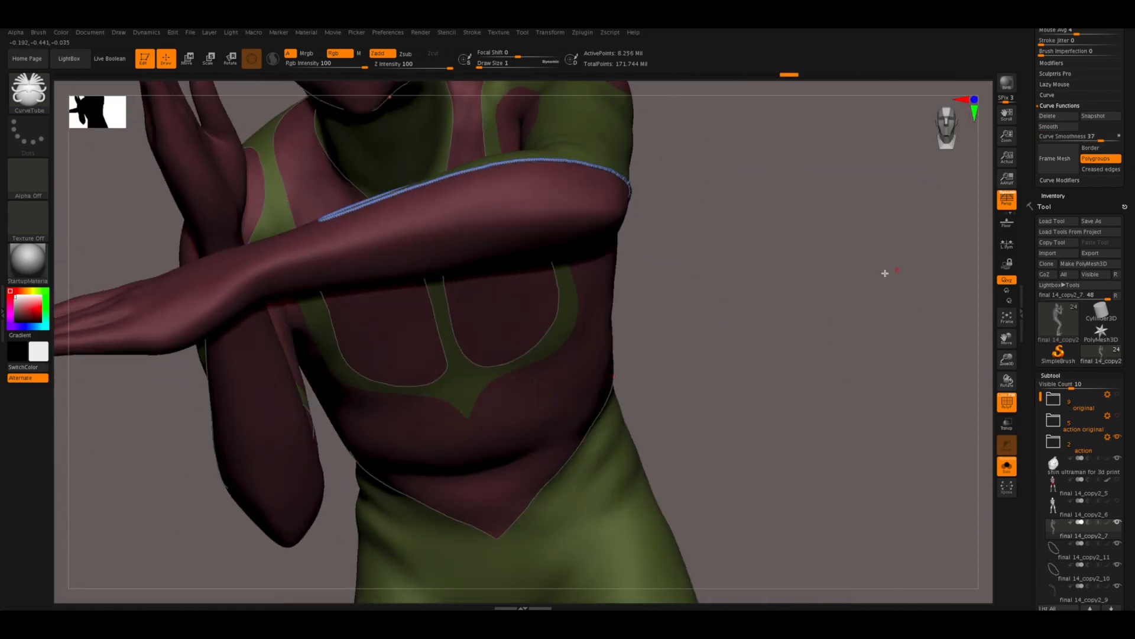
scroll(1096, 477, down, 5)
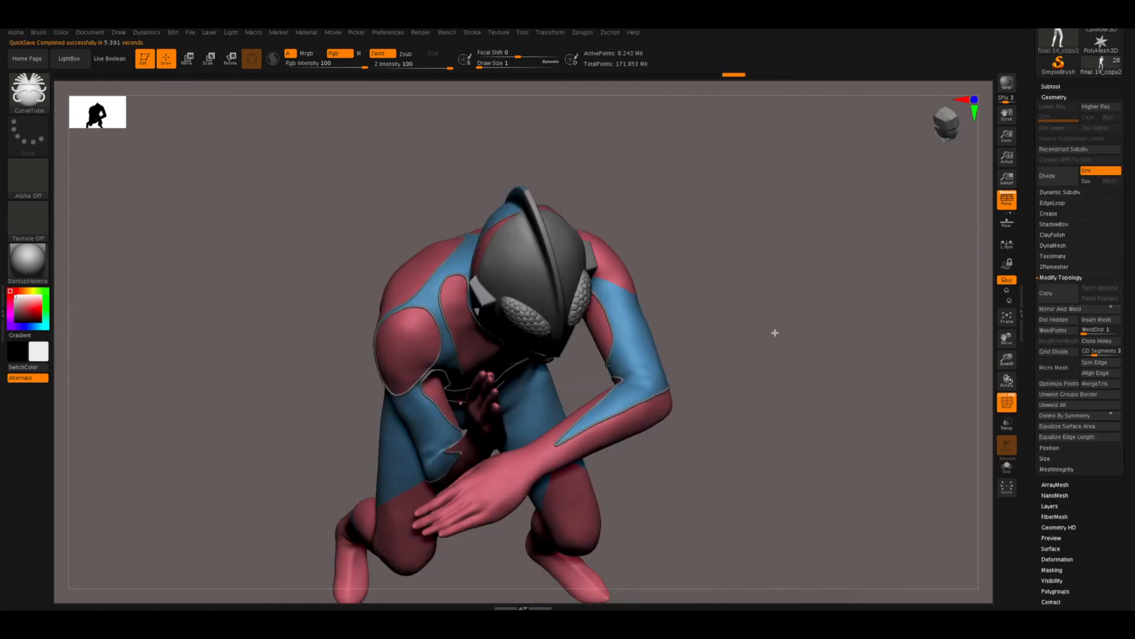
- Frame the figure's polygroup borders with curves again and split the new border tubes into separate subtools
drag(773, 329, 812, 247)
scroll(1082, 224, up, 5)
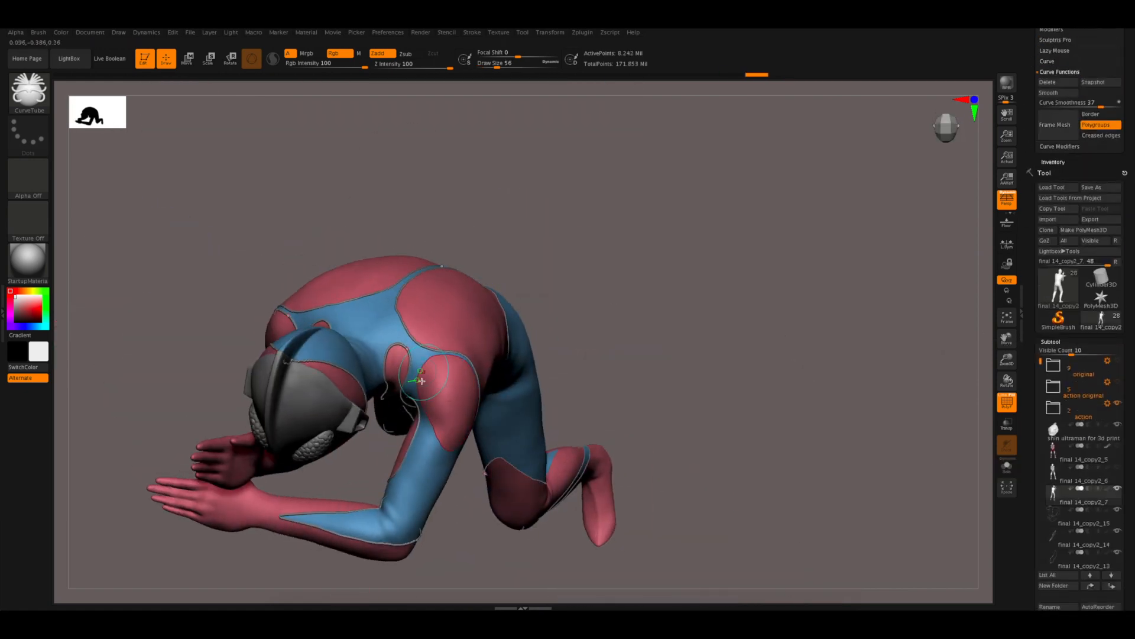
click(1055, 125)
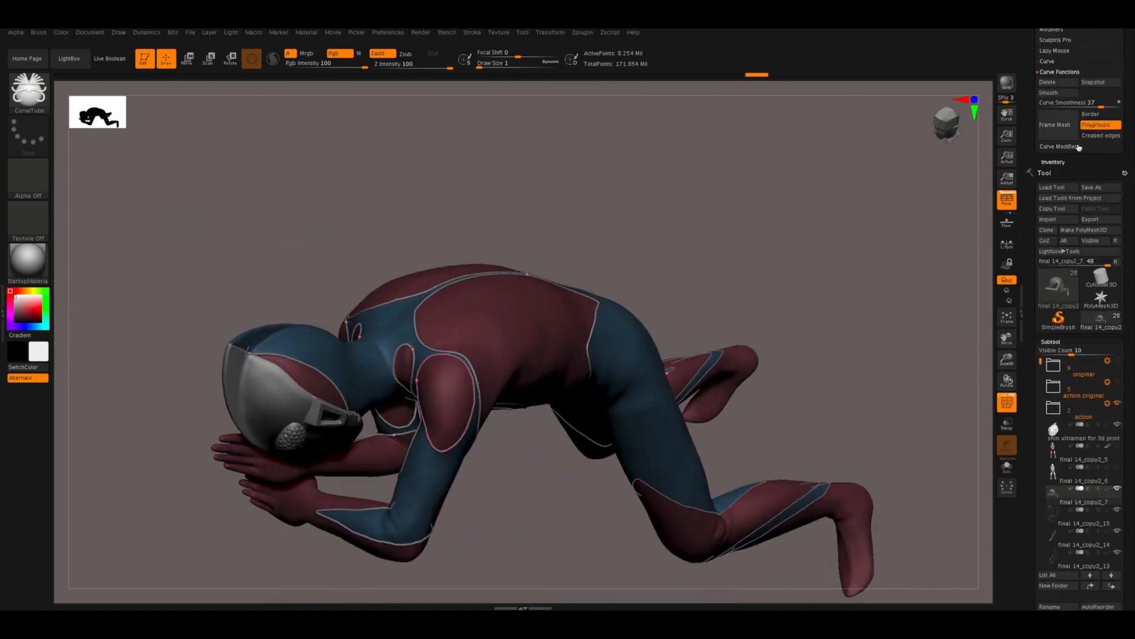
scroll(1079, 147, down, 5)
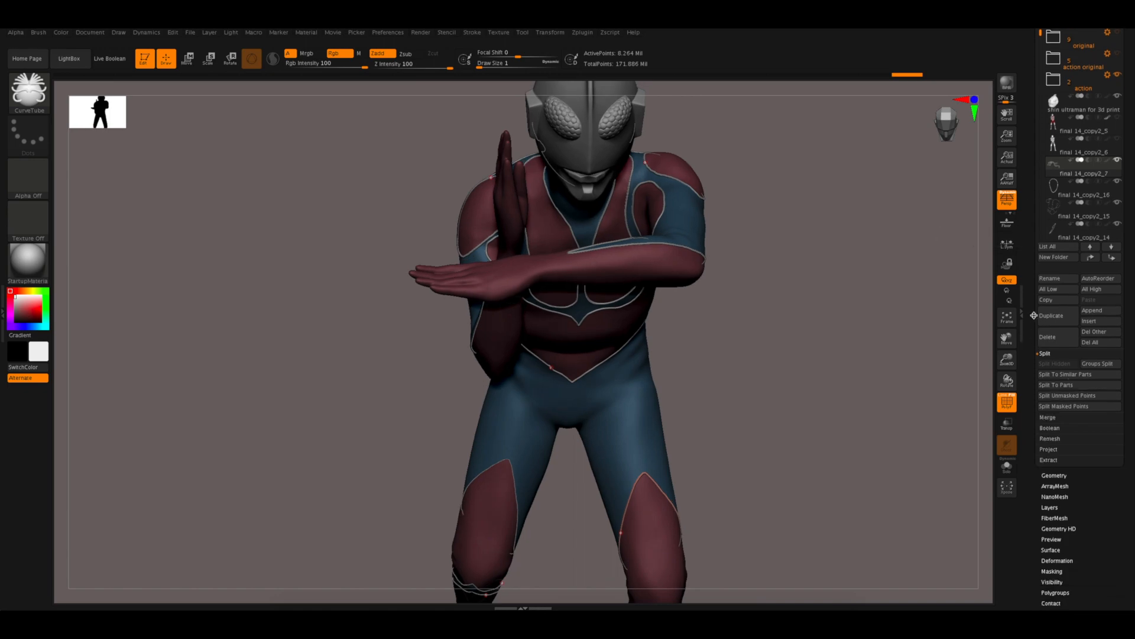
scroll(1041, 266, up, 5)
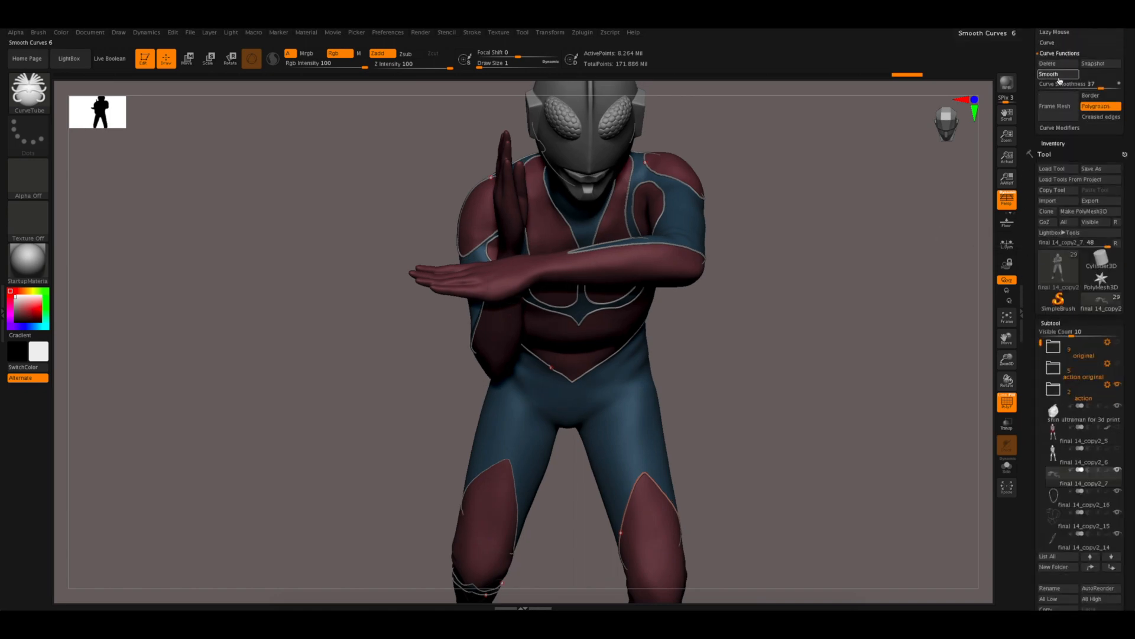
scroll(1032, 443, down, 5)
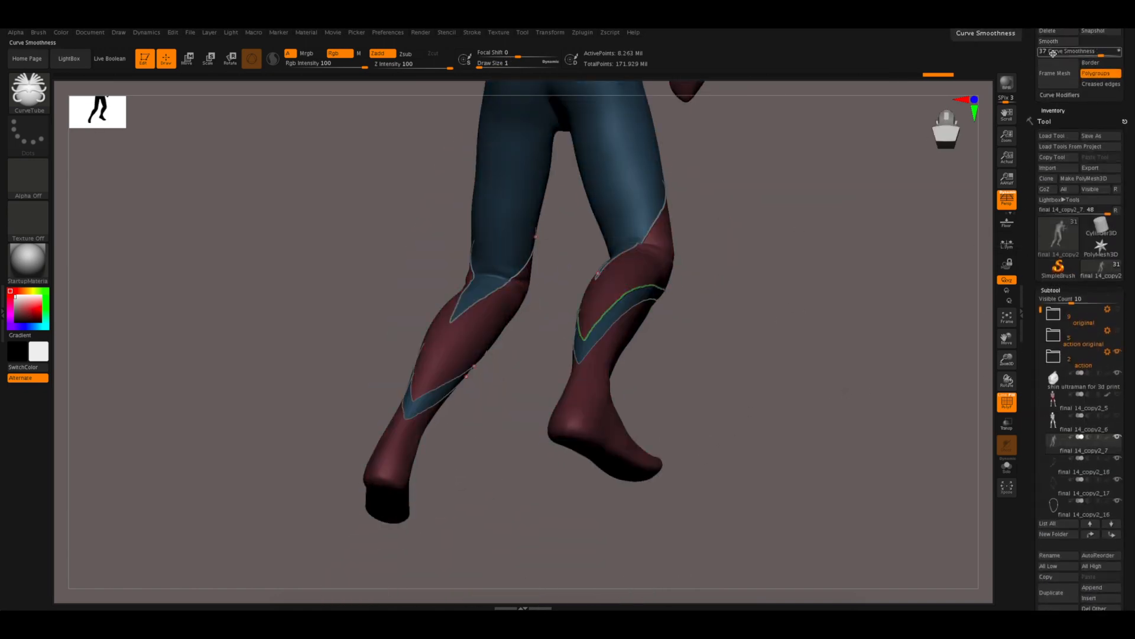
- Run a tube along the lower edge of the first calf's stripe and split it into its own subtool
scroll(1069, 339, down, 5)
click(655, 301)
drag(1035, 44, 1037, 141)
drag(1030, 453, 1030, 349)
click(1060, 291)
- Run a tube along the upper edge of the other calf's stripe and split it into its own subtool
click(454, 380)
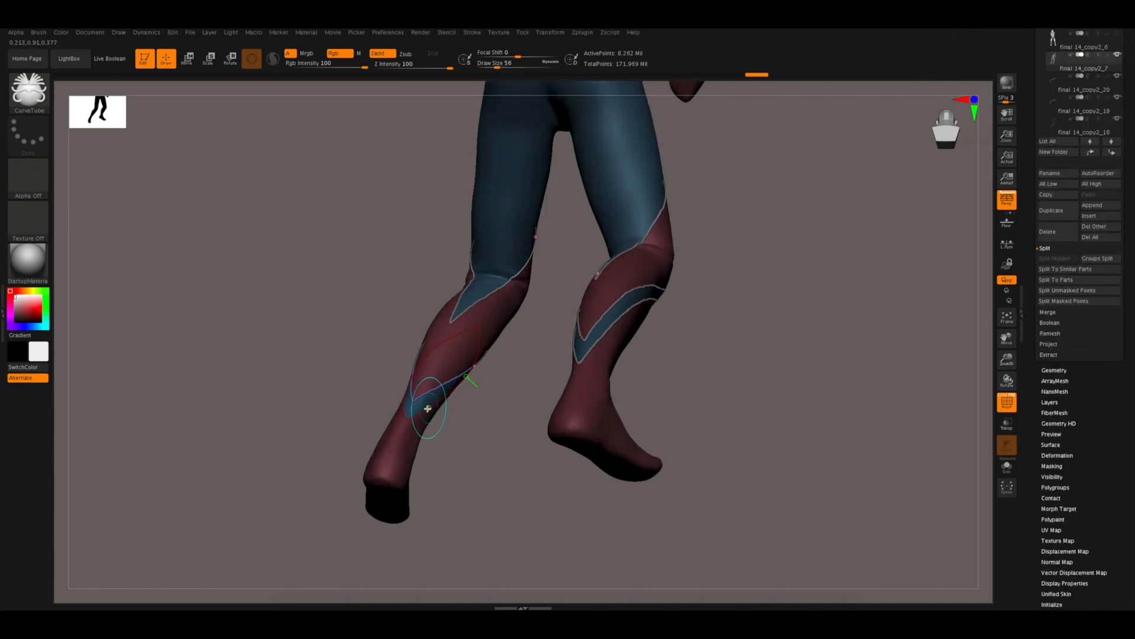
mouse_move(1034, 40)
mouse_down()
mouse_move(1048, 71)
mouse_move(1038, 150)
mouse_up()
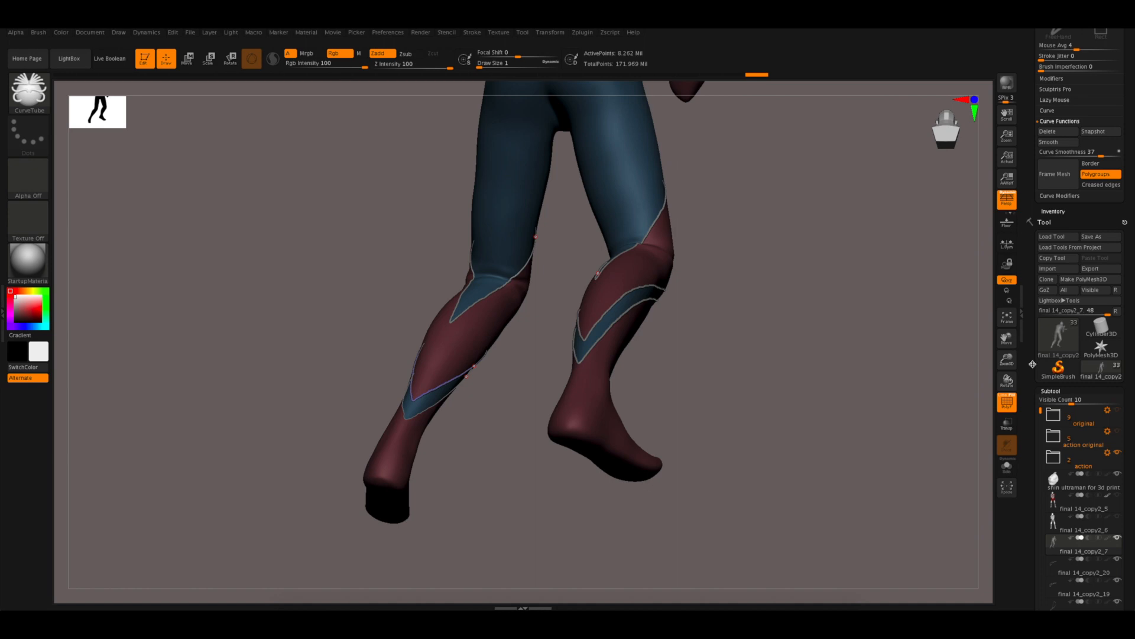
drag(1032, 364, 1033, 135)
click(1069, 547)
- Add a tube along the lower edge of the same calf's stripe and split it off as a separate subtool
click(454, 387)
drag(479, 418, 697, 379)
drag(1031, 400, 1031, 183)
click(1068, 443)
- Toggle the Live Boolean preview, hide the polygroup colours and center the whole figure in view
drag(958, 479, 775, 243)
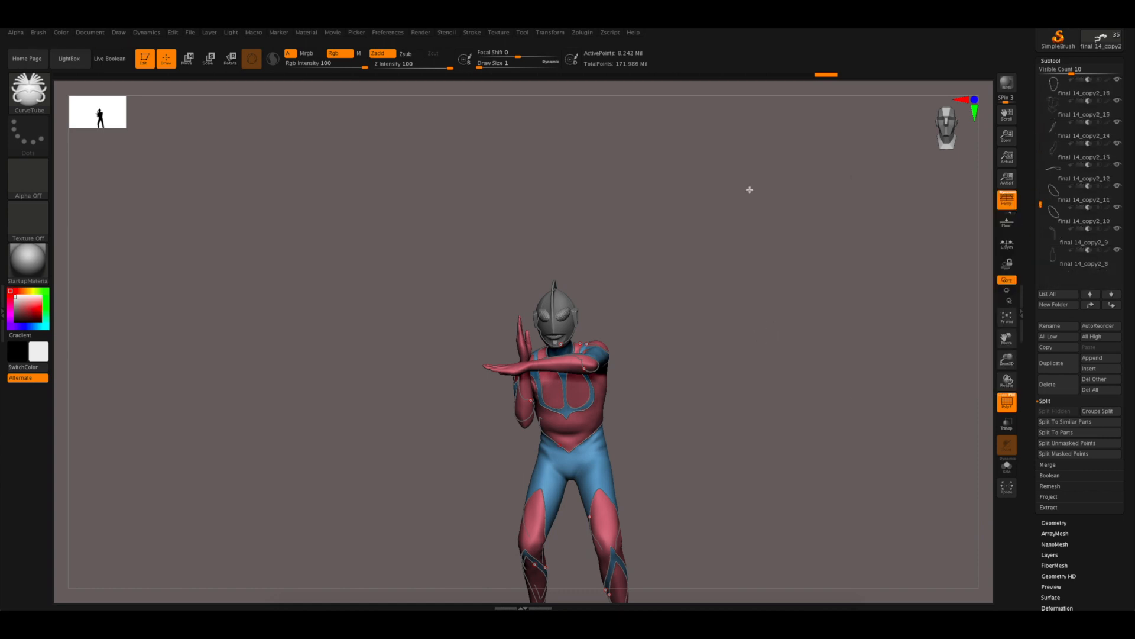
click(113, 59)
key(shift+f)
alt+drag(787, 435, 755, 258)
drag(1024, 71, 1024, 112)
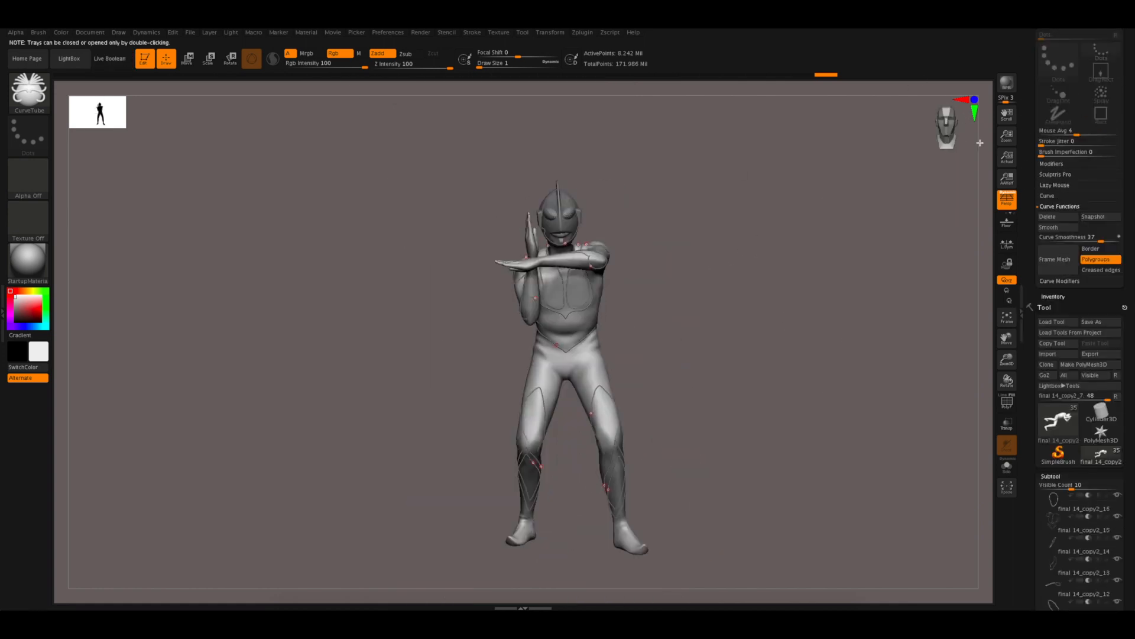
scroll(1082, 385, down, 5)
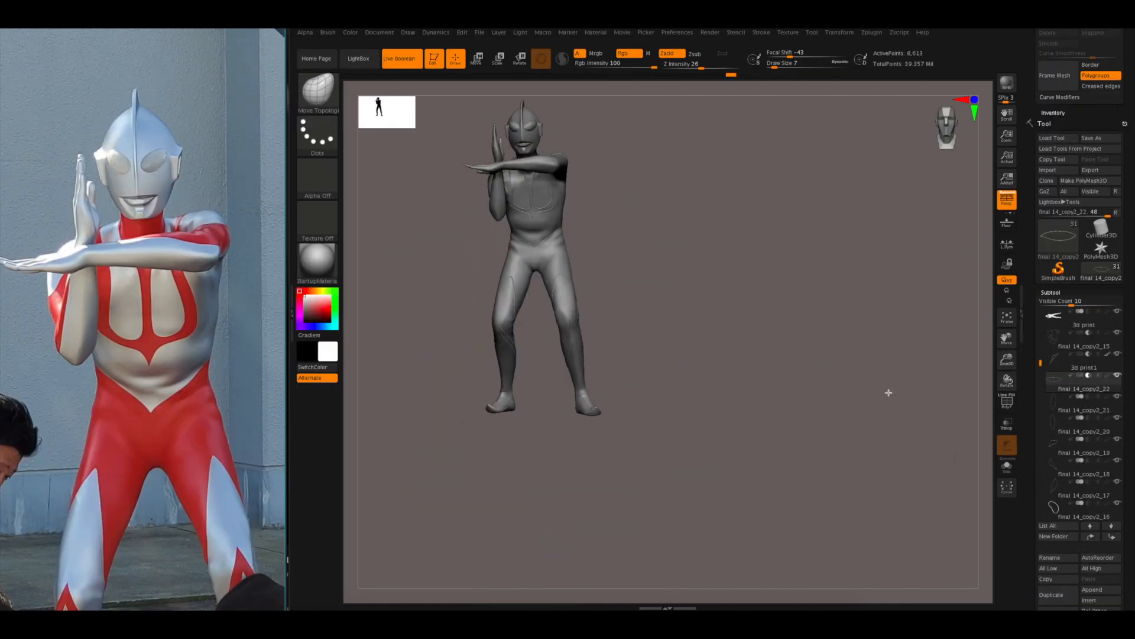
- Select the shin stripe's border tube, touch it up with the Inflat brush and ZRemesh it with the Half option
mouse_move(887, 392)
alt+mouse_down()
mouse_move(831, 349)
mouse_move(932, 421)
alt+mouse_up()
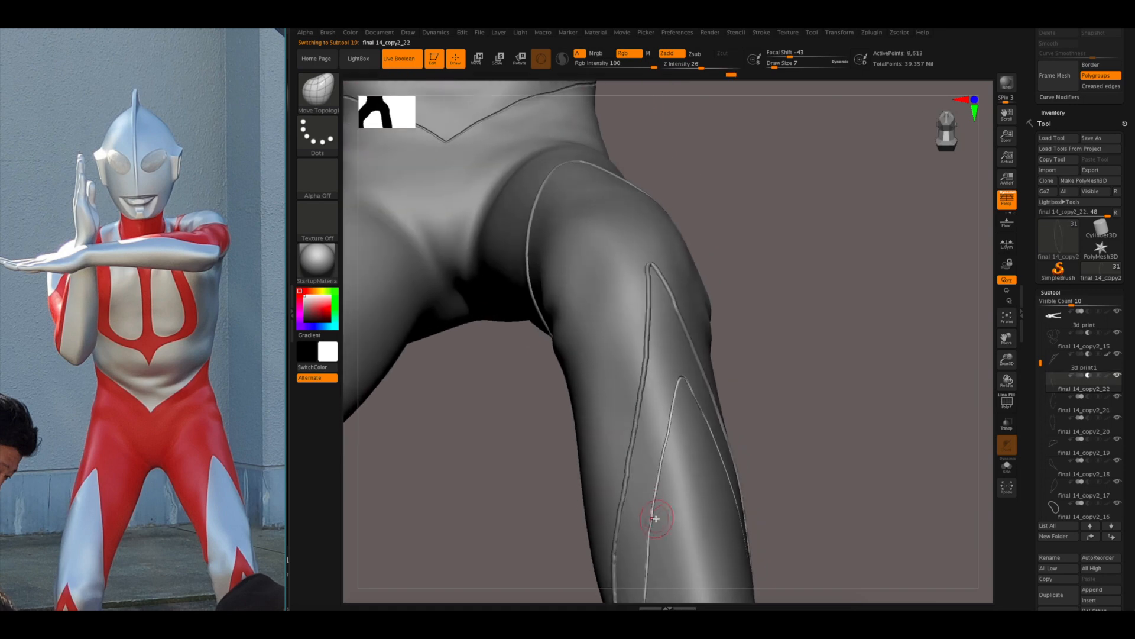
key(b)
key(i)
key(n)
mouse_move(774, 470)
mouse_down()
mouse_move(841, 464)
mouse_move(966, 348)
mouse_move(870, 332)
mouse_move(840, 355)
mouse_up()
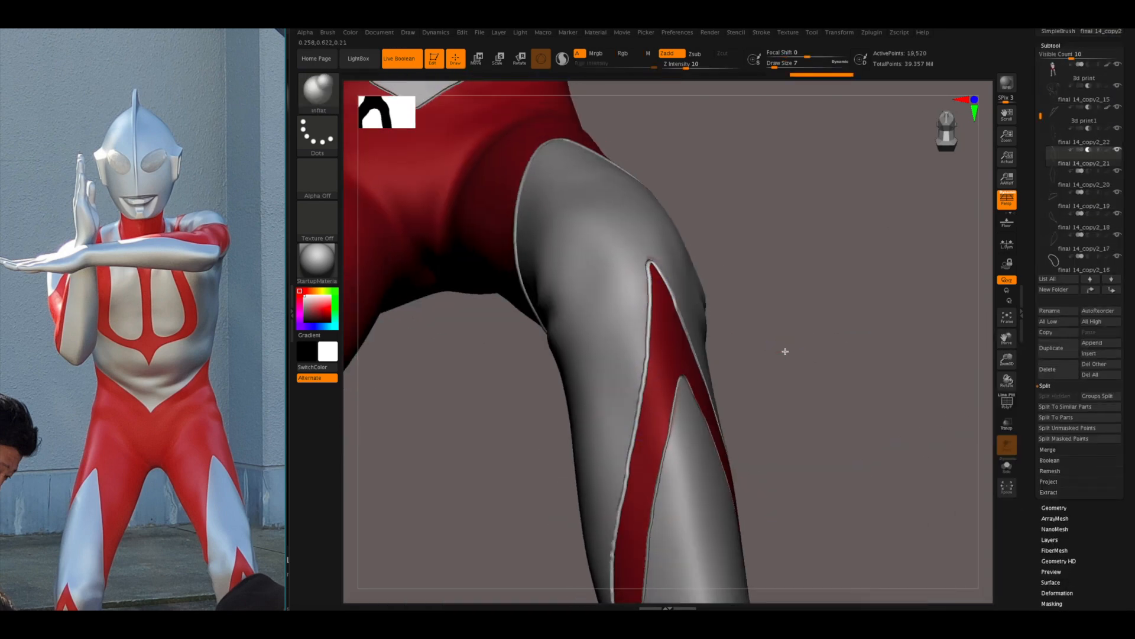
drag(785, 351, 810, 322)
click(1054, 508)
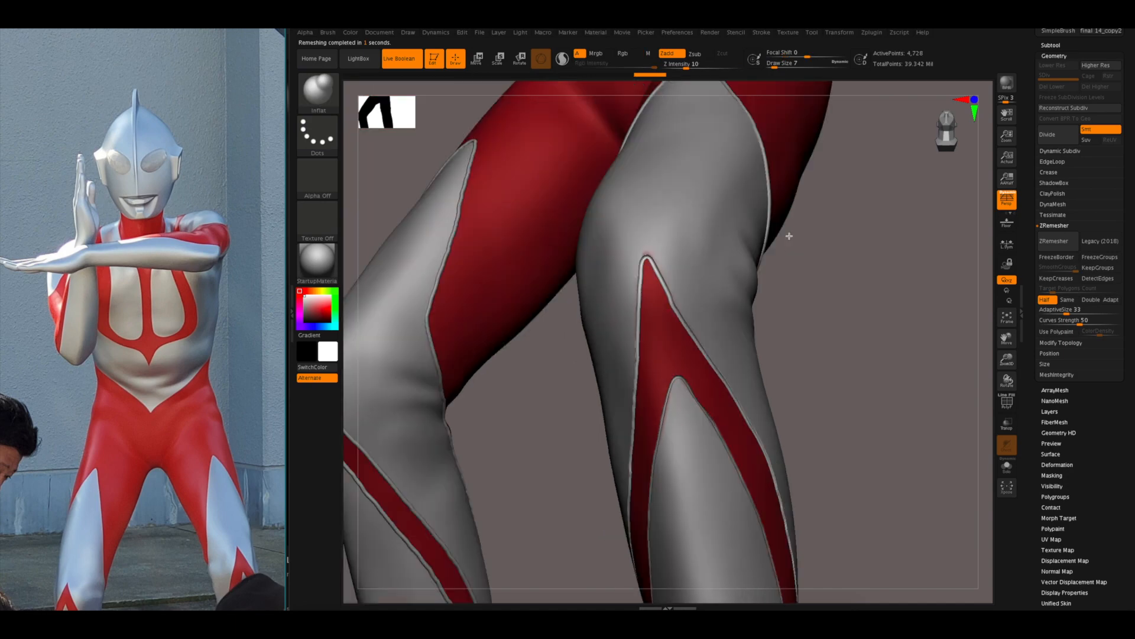
- Adjust the course of the shin stripes' border tubes with the Move Topological brush
drag(786, 236, 697, 402)
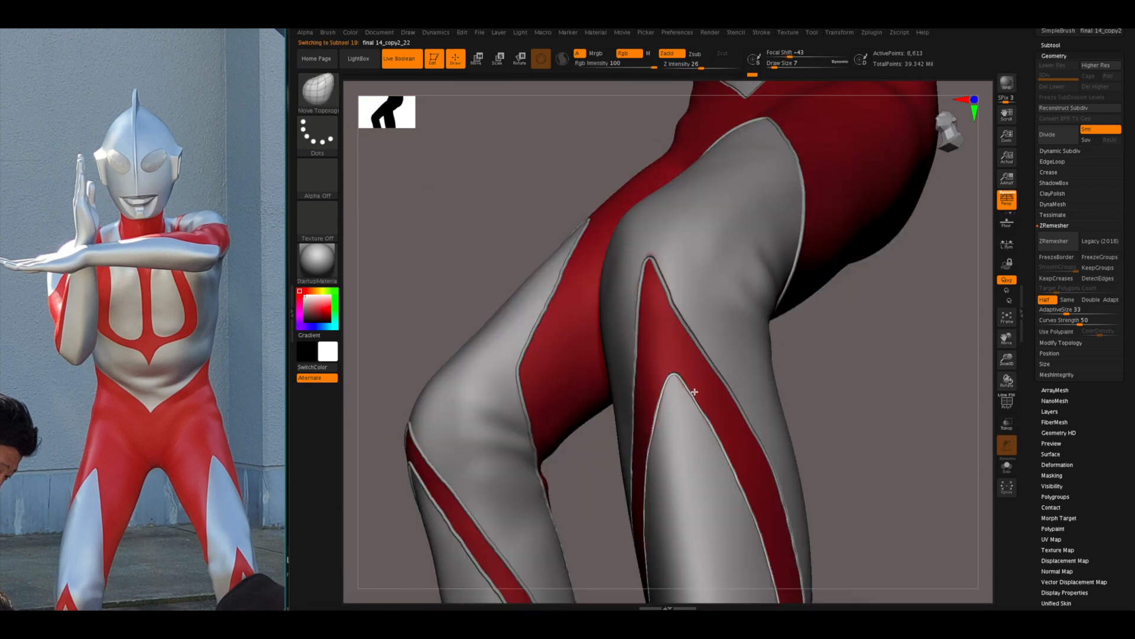
key(b)
key(m)
key(t)
mouse_move(903, 367)
mouse_down()
mouse_move(952, 360)
mouse_move(834, 373)
mouse_up()
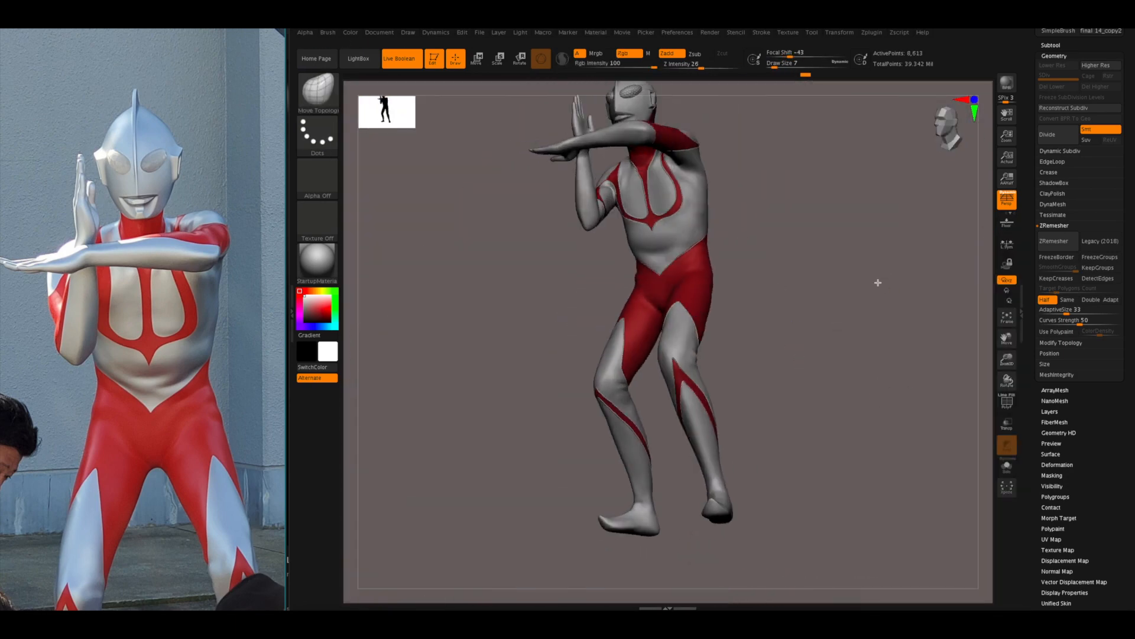
alt+drag(878, 282, 893, 449)
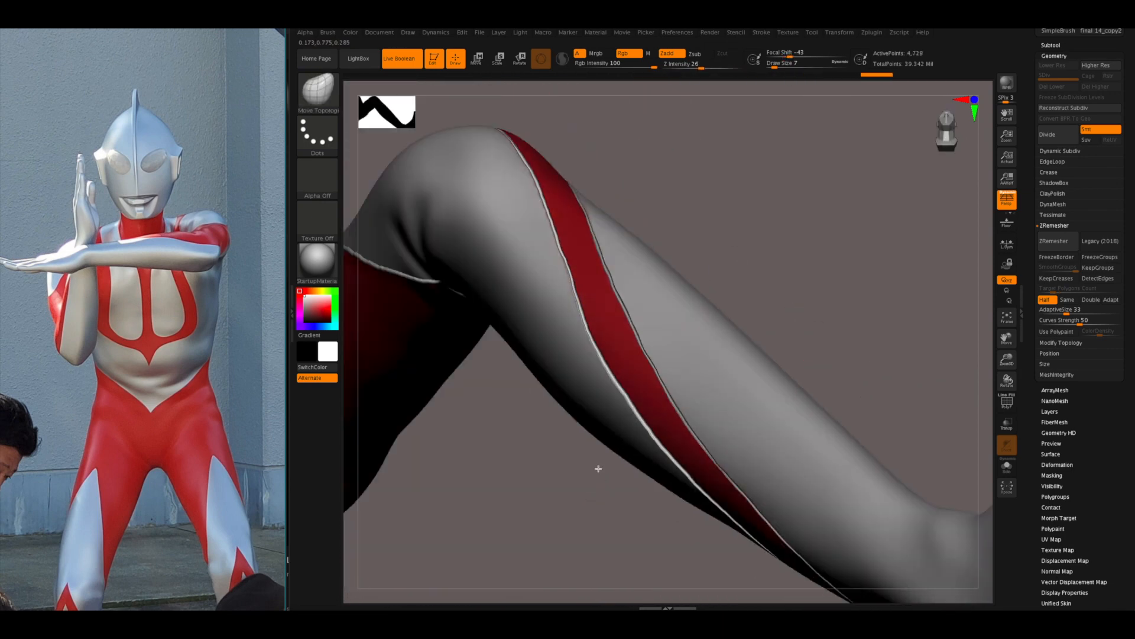
mouse_move(598, 466)
mouse_down()
mouse_move(712, 540)
mouse_move(713, 410)
mouse_move(915, 424)
mouse_move(928, 446)
mouse_move(910, 443)
mouse_move(921, 381)
mouse_move(910, 449)
mouse_move(857, 331)
mouse_move(779, 363)
mouse_move(757, 307)
mouse_move(801, 481)
mouse_move(745, 362)
mouse_move(857, 359)
mouse_move(946, 321)
mouse_move(854, 381)
mouse_up()
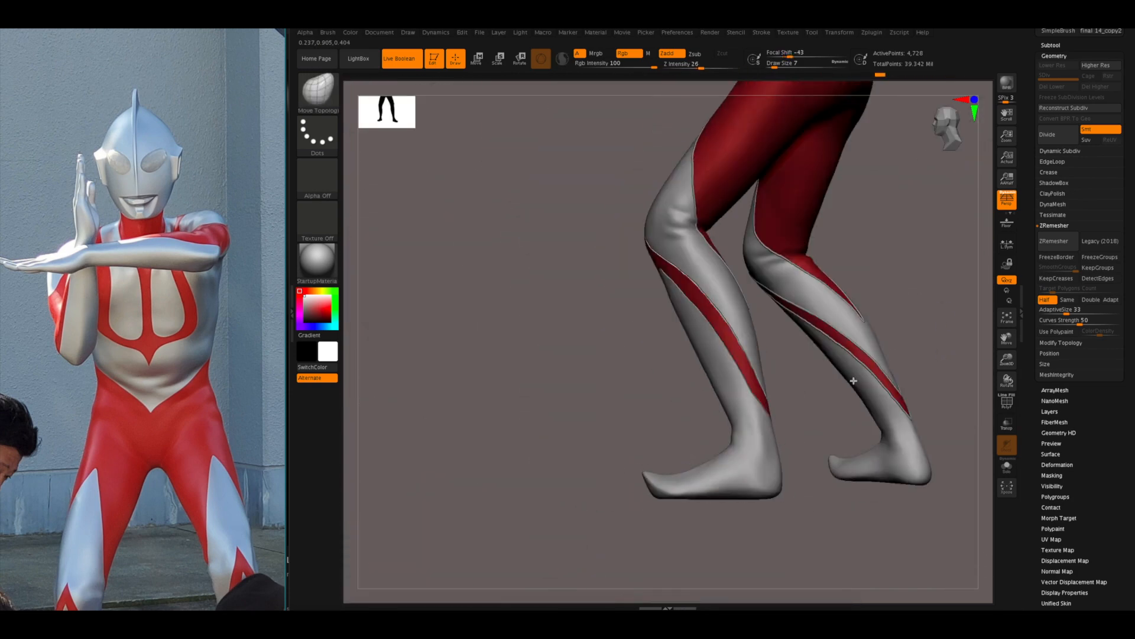
- Show the grey 3d print figure in place of the red-coloured one behind the leg tubes
drag(1053, 46, 1053, 353)
click(1052, 352)
click(1108, 477)
mouse_move(922, 532)
mouse_down()
mouse_move(885, 540)
mouse_move(750, 385)
mouse_move(732, 334)
mouse_move(713, 343)
mouse_move(791, 342)
mouse_up()
- Thicken the thin stretches of the shin stripe's border tube with the Inflat brush
key(b)
key(i)
key(n)
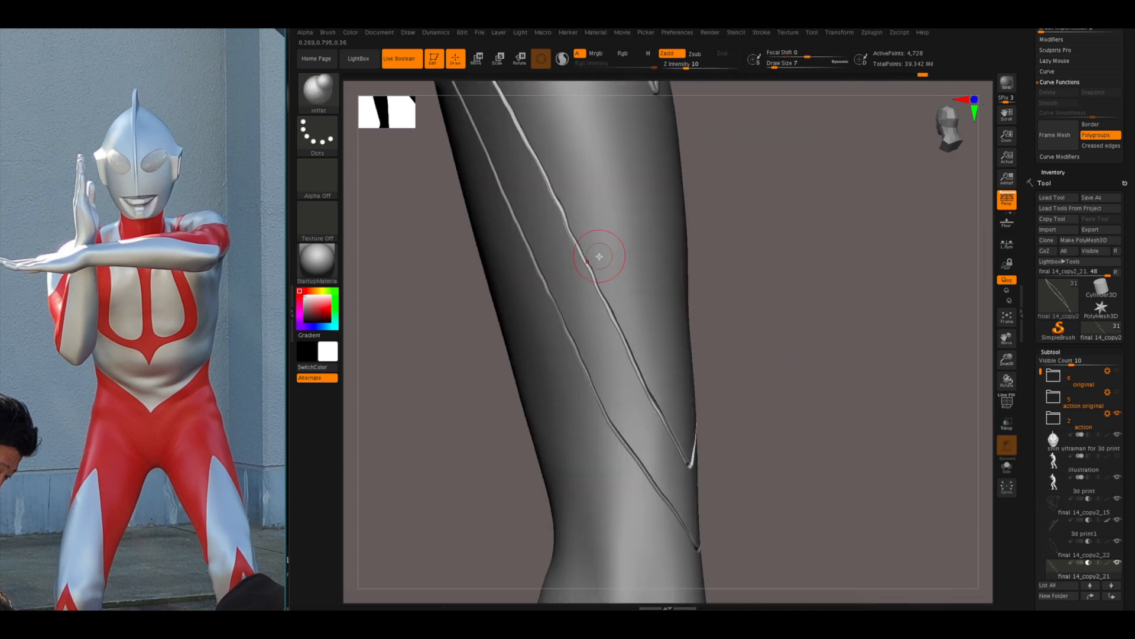
key(space)
mouse_move(758, 260)
mouse_down()
mouse_move(786, 255)
mouse_move(658, 204)
mouse_move(666, 301)
mouse_up()
drag(666, 302, 760, 334)
- ZRemesh the next lower-leg tube and even out its course with the Move Topological brush at draw size 5
drag(1036, 519, 1037, 358)
scroll(1073, 361, down, 3)
click(1077, 363)
drag(967, 396, 936, 411)
alt+drag(494, 302, 669, 450)
drag(1032, 594, 1032, 492)
mouse_move(715, 261)
mouse_down()
mouse_move(598, 197)
mouse_move(514, 291)
mouse_move(637, 360)
mouse_move(555, 339)
mouse_move(609, 425)
mouse_move(567, 385)
mouse_move(591, 367)
mouse_move(394, 262)
mouse_move(852, 310)
mouse_move(504, 359)
mouse_up()
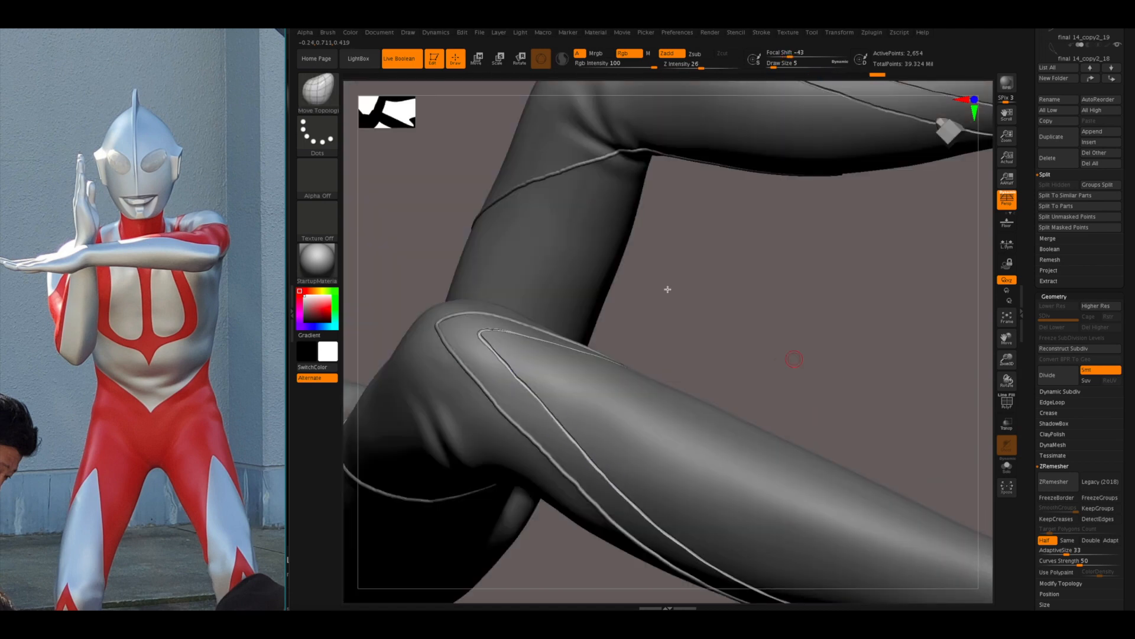
- Select the calf stripe's tube, final 14_copy2_19, and ZRemesh it twice with the Half option
drag(668, 289, 795, 532)
alt+click(739, 480)
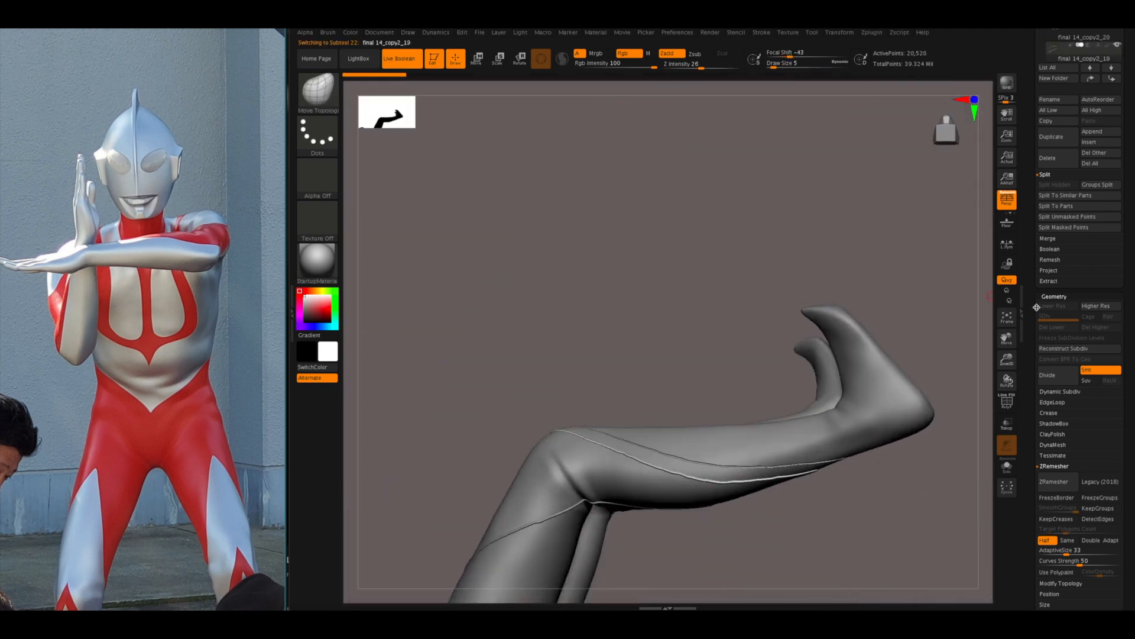
click(1052, 516)
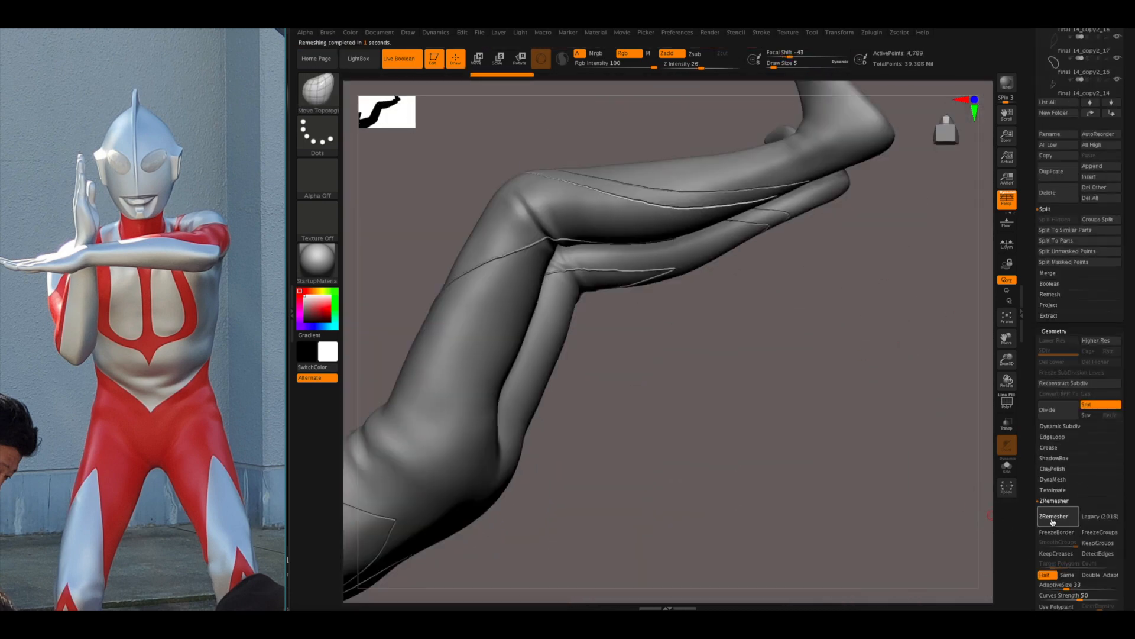
click(1053, 522)
- Straighten the remeshed calf stripe tube along the leg with the Move Topological brush
mouse_move(828, 414)
mouse_down()
mouse_move(651, 233)
mouse_move(800, 211)
mouse_up()
drag(821, 339, 587, 338)
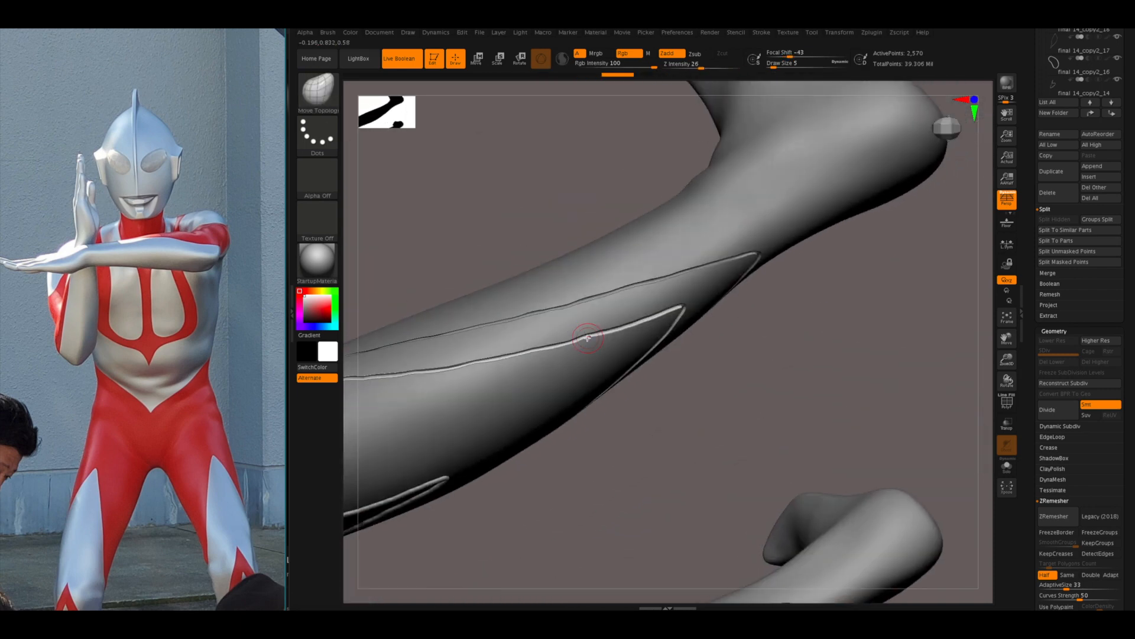
mouse_move(755, 320)
mouse_down()
mouse_move(844, 343)
mouse_move(651, 517)
mouse_move(819, 406)
mouse_move(562, 497)
mouse_move(436, 452)
mouse_move(463, 530)
mouse_move(532, 473)
mouse_move(591, 398)
mouse_move(801, 547)
mouse_move(673, 466)
mouse_move(882, 474)
mouse_move(774, 398)
mouse_up()
mouse_move(826, 508)
mouse_down()
mouse_move(773, 520)
mouse_move(816, 329)
mouse_move(855, 439)
mouse_move(844, 314)
mouse_up()
- Inflate the thin parts of the calf tube and refine its pointed tip with Move Topological at draw size 6
key(b)
key(i)
key(n)
key(b)
key(m)
key(t)
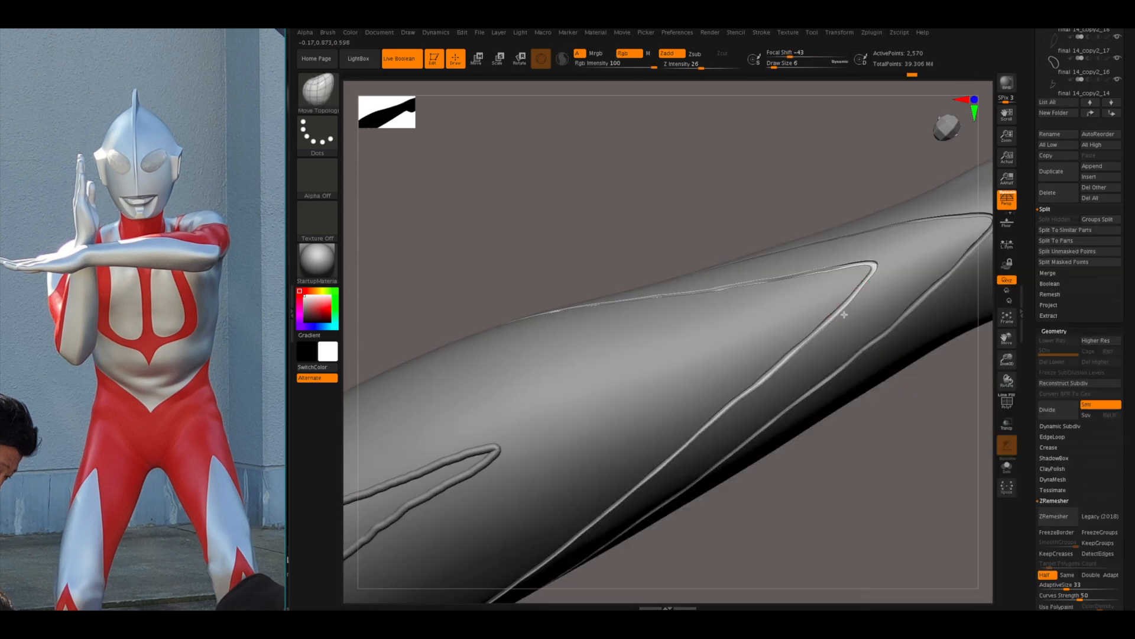
mouse_move(693, 544)
mouse_down()
mouse_move(887, 426)
mouse_move(849, 464)
mouse_move(713, 394)
mouse_up()
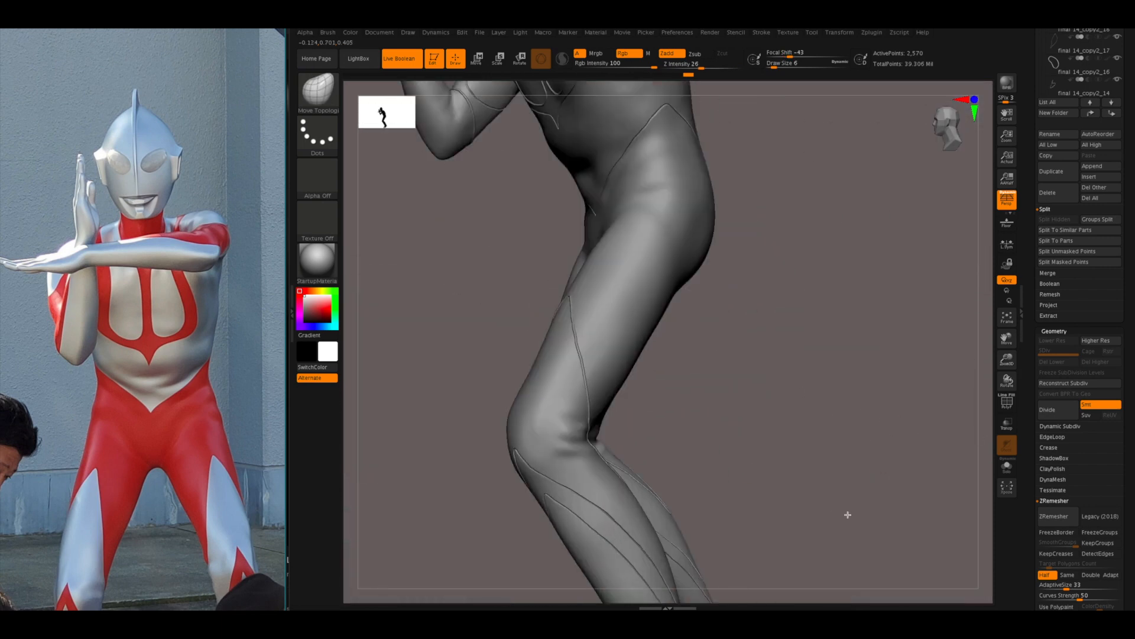
- Select the knee panel's border tube, final 14_copy2_18, and ZRemesh it repeatedly with the Half option
drag(848, 514, 930, 413)
click(1094, 330)
alt+drag(946, 502, 958, 428)
drag(1022, 603, 1022, 410)
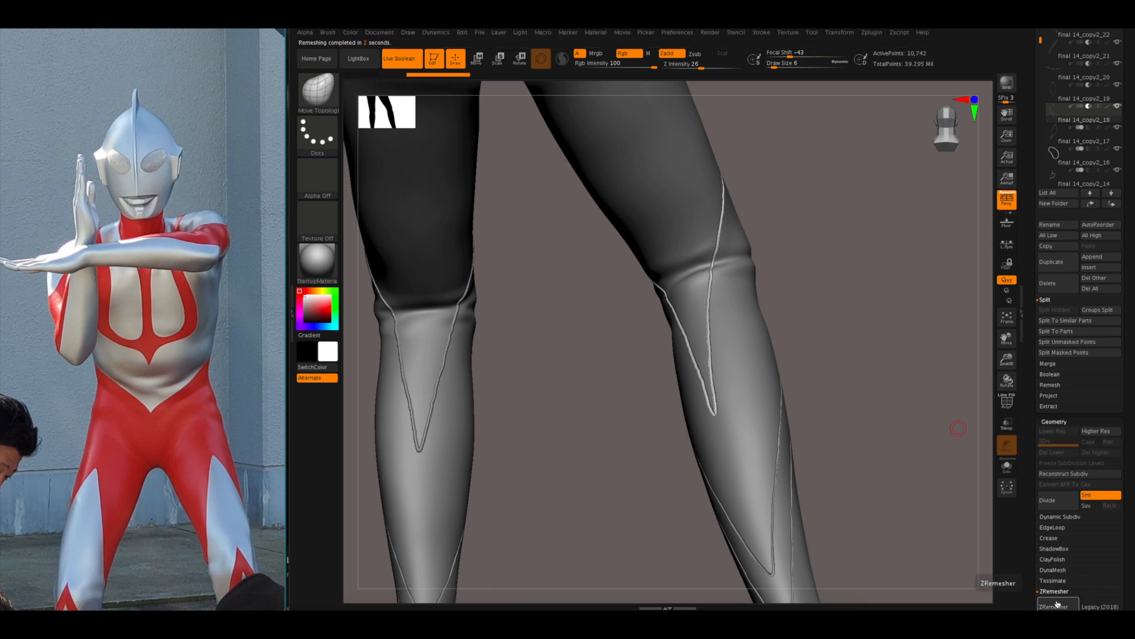
drag(923, 473, 828, 450)
alt+drag(828, 450, 755, 378)
drag(1027, 335, 1041, 310)
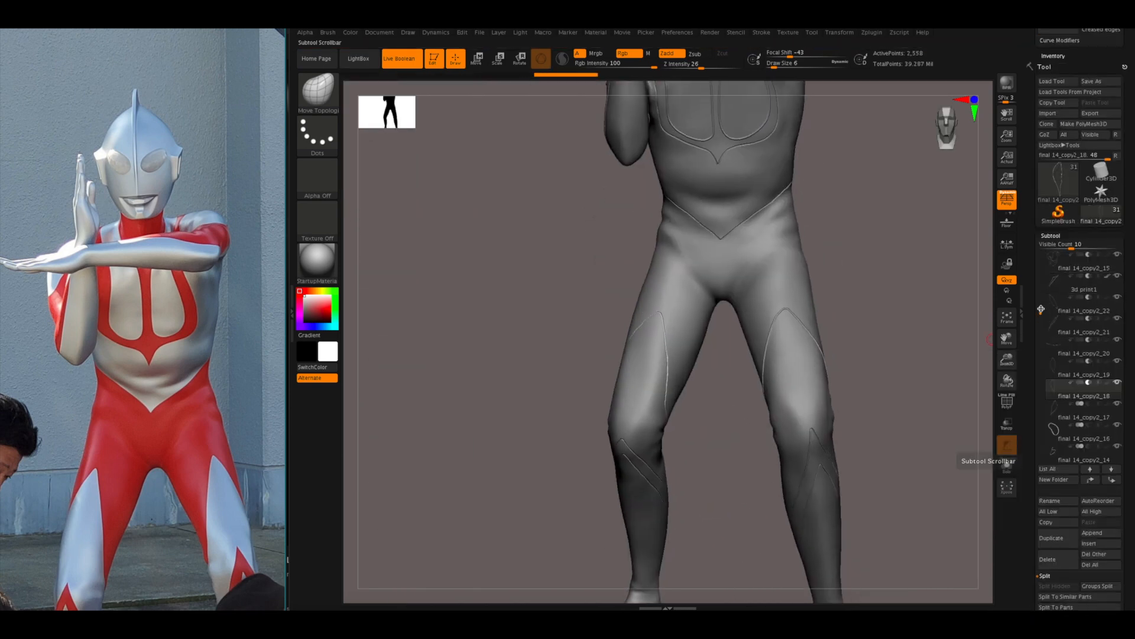
- Touch up the remeshed thigh and knee tube, final 14_copy2_18, along the leg with the Inflate and Move Topological brushes
drag(954, 350, 859, 362)
click(1108, 276)
mouse_move(968, 312)
alt+mouse_down()
mouse_move(887, 454)
mouse_move(899, 408)
alt+mouse_up()
drag(745, 328, 766, 414)
drag(826, 282, 607, 291)
mouse_move(593, 390)
mouse_down()
mouse_move(636, 337)
mouse_move(661, 331)
mouse_up()
drag(566, 491, 615, 473)
key(b)
key(i)
key(n)
key(b)
key(m)
key(t)
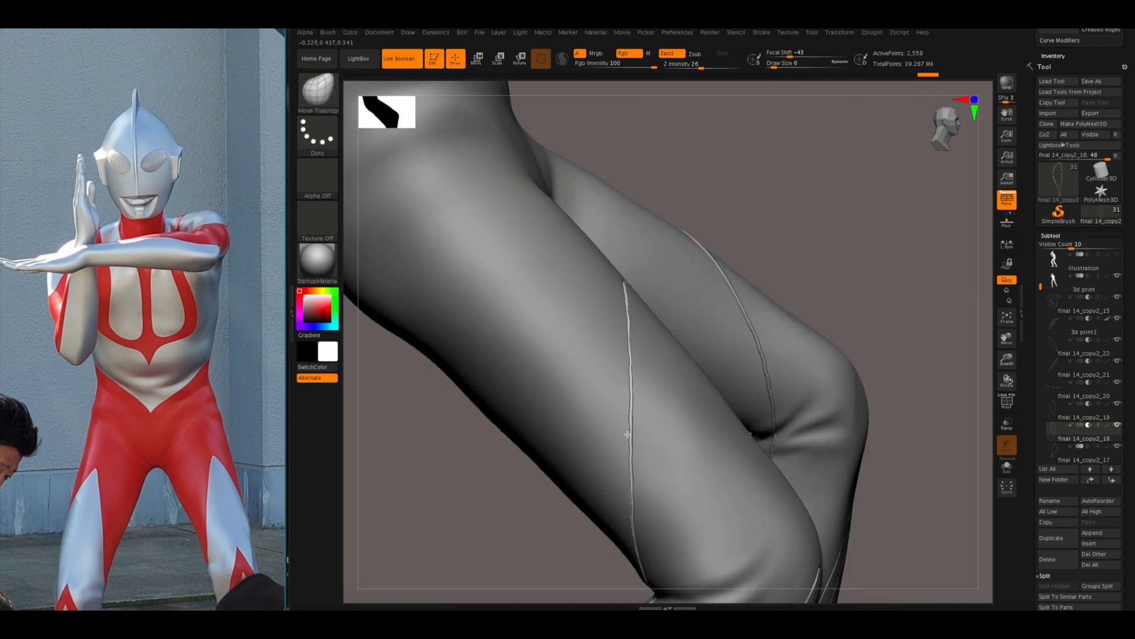
- Try another ZRemesh pass on final 14_copy2_18 with the Half option and undo it
mouse_move(629, 436)
right_down()
mouse_move(671, 274)
mouse_move(772, 388)
mouse_move(705, 406)
mouse_move(892, 363)
mouse_move(770, 360)
right_up()
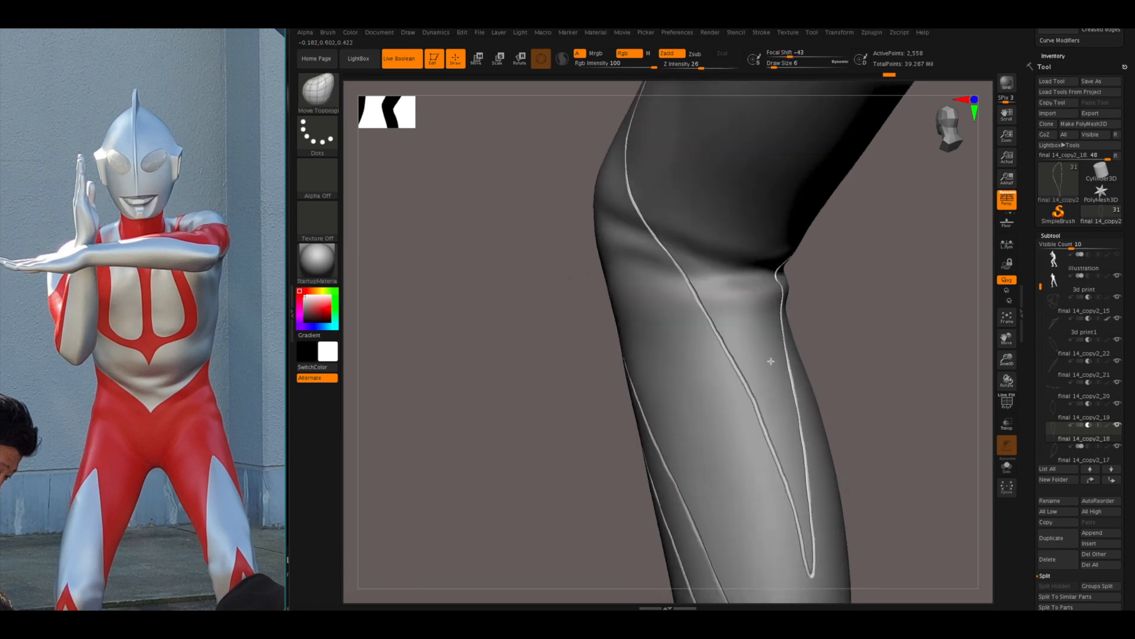
ctrl+right_drag(908, 469, 882, 322)
ctrl+right_drag(916, 462, 910, 521)
right_drag(911, 521, 836, 378)
drag(1128, 473, 1128, 324)
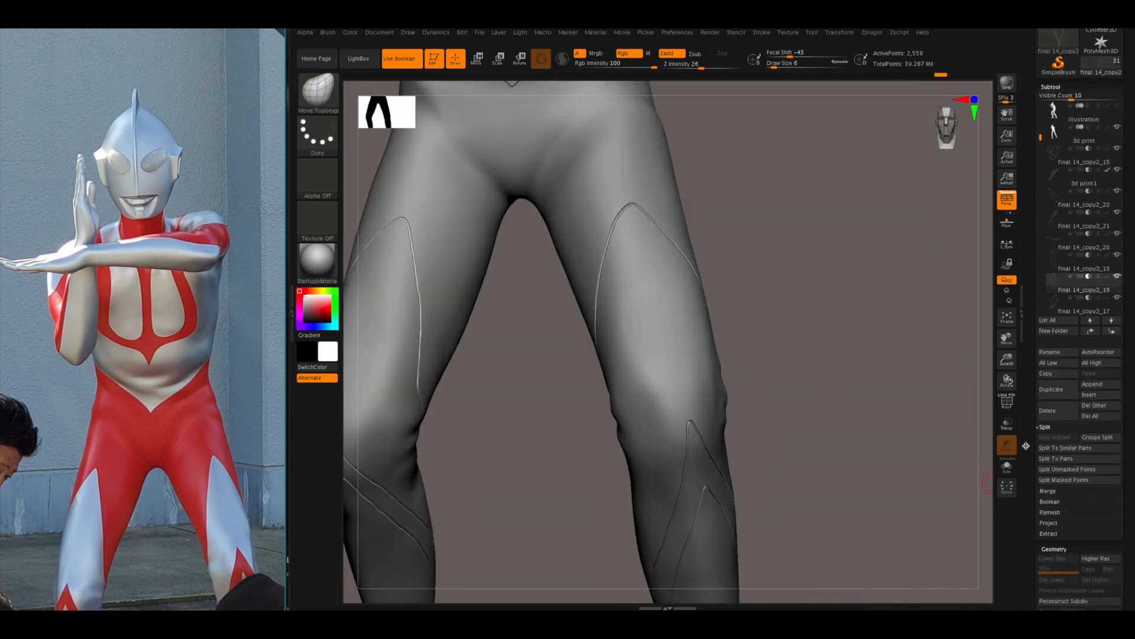
right_drag(845, 473, 914, 486)
drag(1128, 482, 1128, 230)
click(1057, 485)
key(ctrl+z)
- Select the other leg's thigh panel tube, final 14_copy2_17, ZRemesh it with the Half option and smooth its upper tip
drag(1035, 225, 1036, 485)
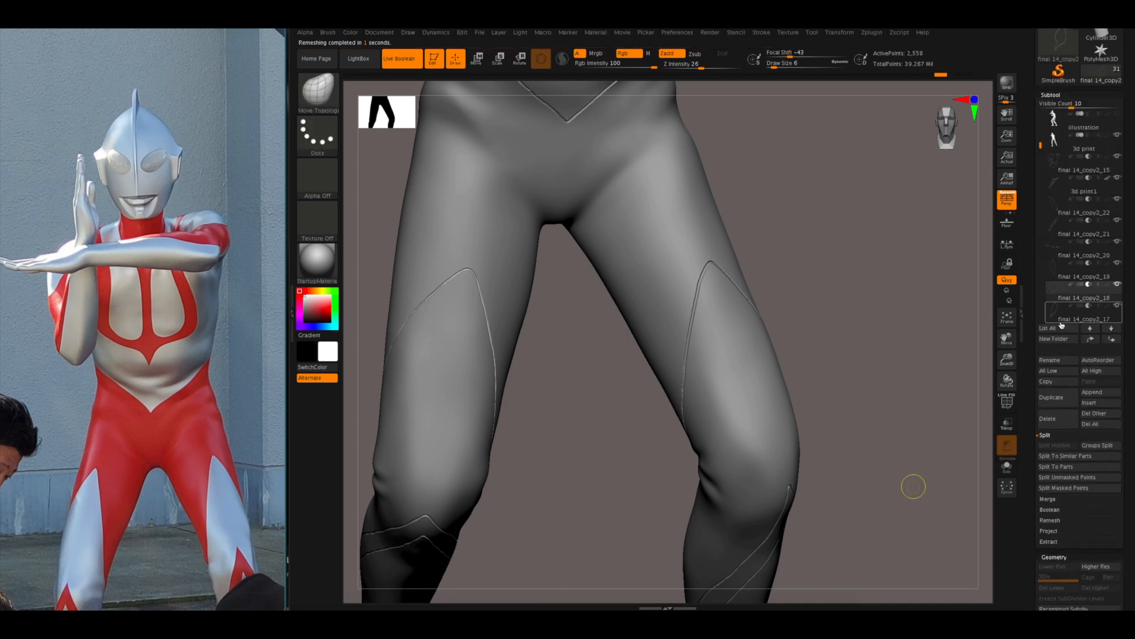
ctrl+right_drag(858, 329, 875, 379)
click(1057, 518)
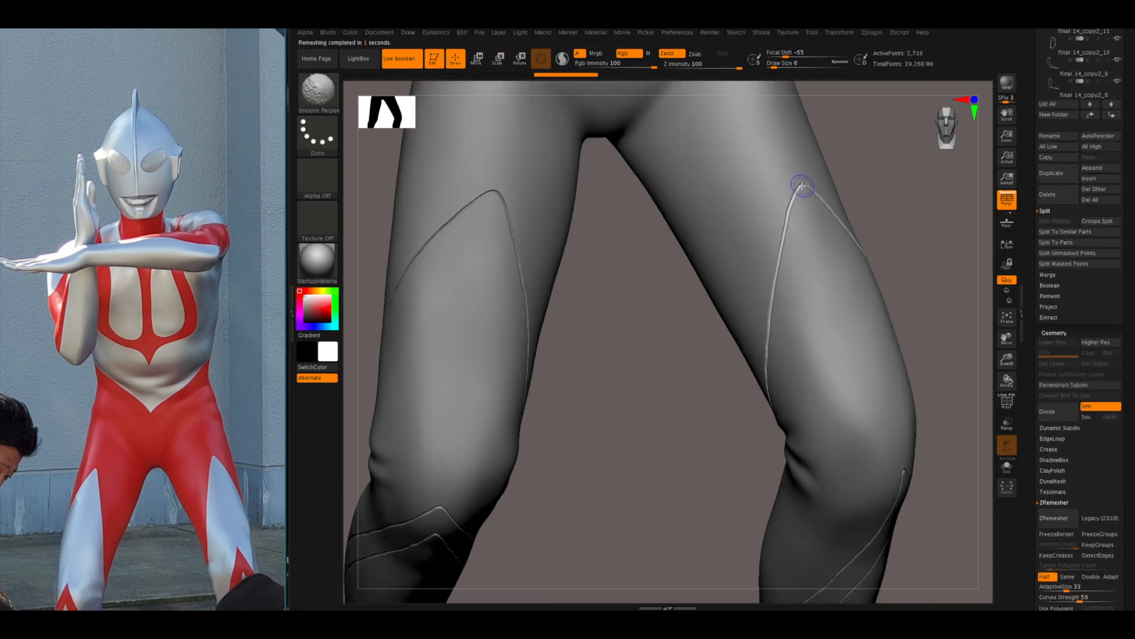
shift+drag(801, 188, 780, 291)
right_drag(875, 331, 822, 322)
right_drag(875, 355, 810, 378)
mouse_move(887, 408)
right_down()
mouse_move(787, 444)
mouse_move(740, 350)
right_up()
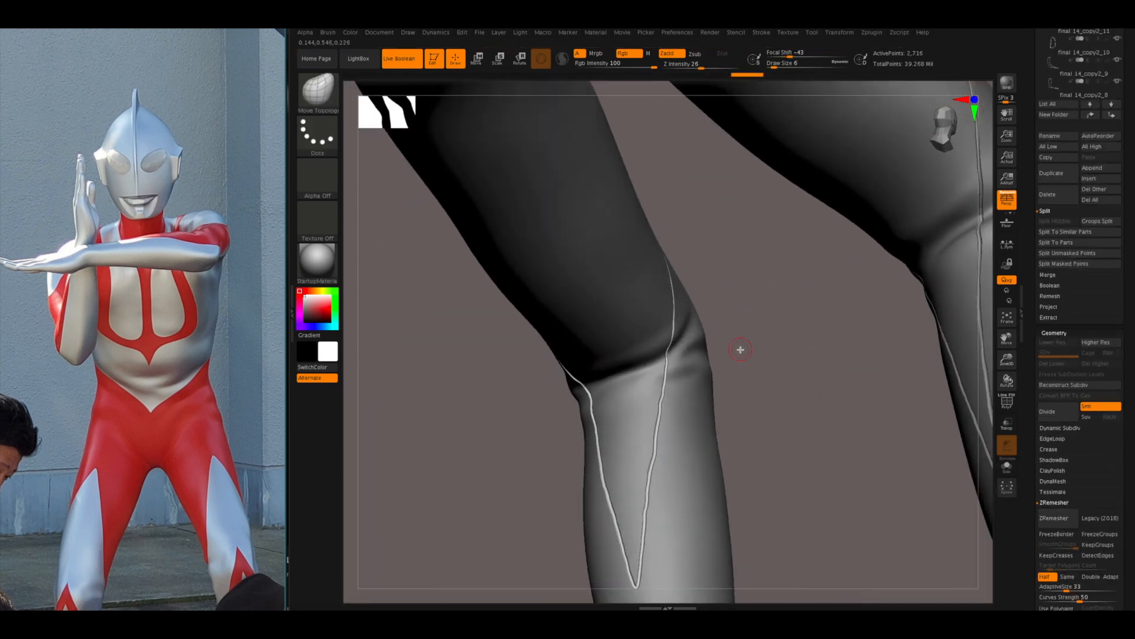
mouse_move(763, 414)
right_down()
mouse_move(712, 428)
mouse_move(654, 404)
right_up()
mouse_move(650, 456)
right_down()
mouse_move(775, 406)
mouse_move(596, 463)
mouse_move(476, 280)
mouse_move(672, 446)
mouse_move(497, 259)
mouse_move(641, 265)
mouse_move(831, 443)
mouse_move(748, 266)
mouse_move(587, 261)
mouse_move(760, 322)
mouse_move(738, 314)
right_up()
- Reshape the pointed thigh panel tube, final 14_copy2_18, to match the reference photo using Move Topological at draw size 35
key(space)
drag(581, 206, 585, 207)
mouse_move(584, 206)
right_down()
mouse_move(689, 215)
mouse_move(646, 241)
mouse_move(707, 203)
mouse_move(739, 258)
right_up()
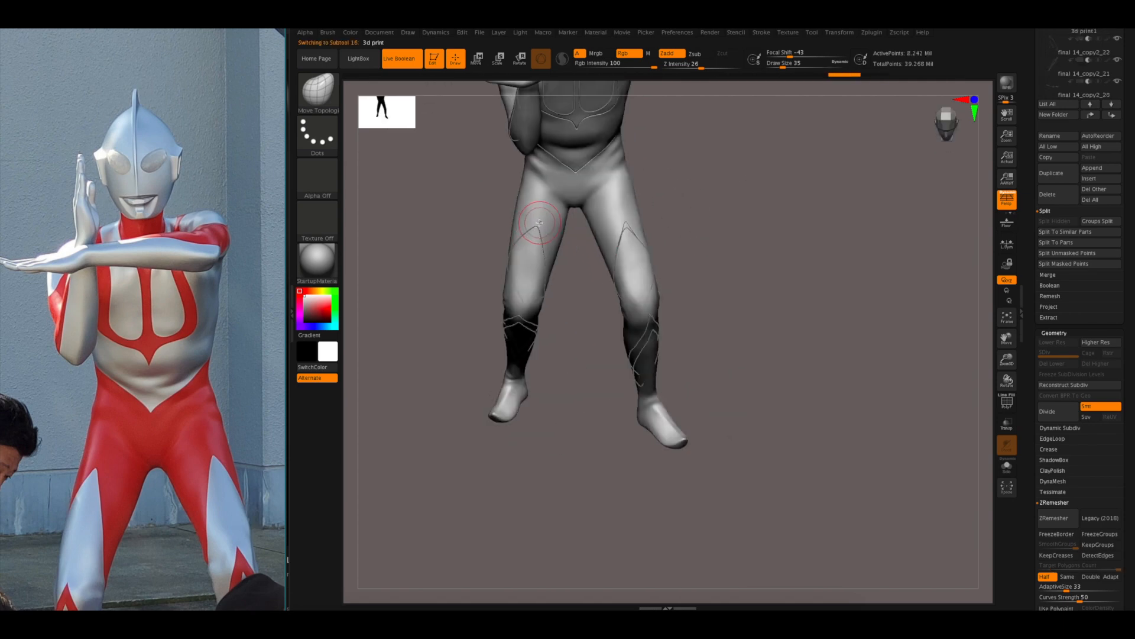
drag(1032, 218, 1032, 352)
alt+click(519, 275)
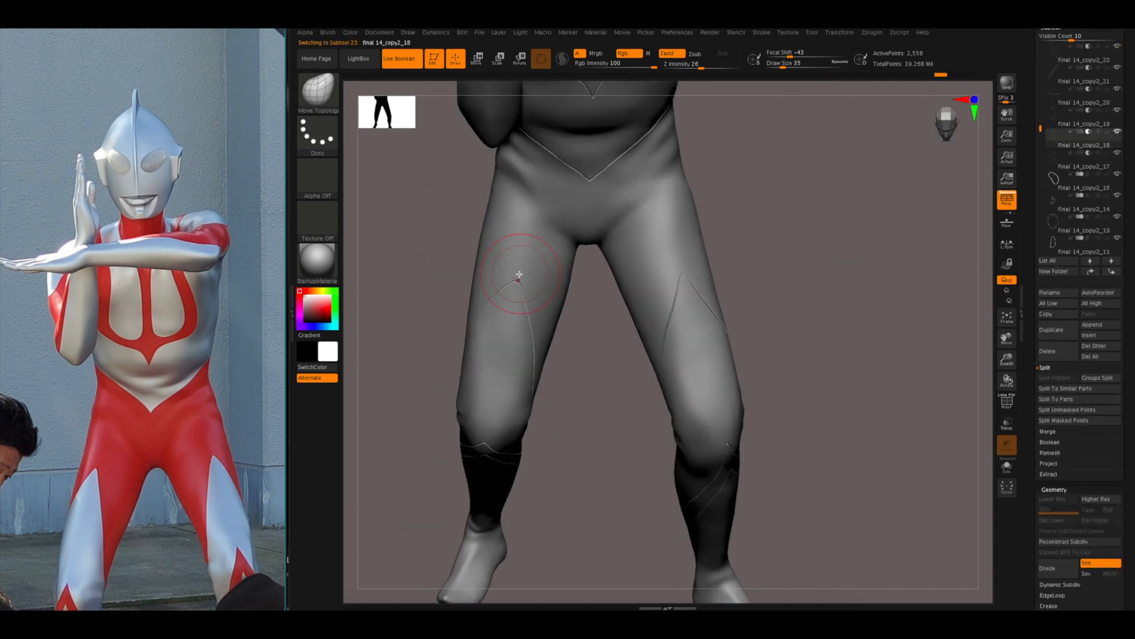
drag(580, 410, 807, 382)
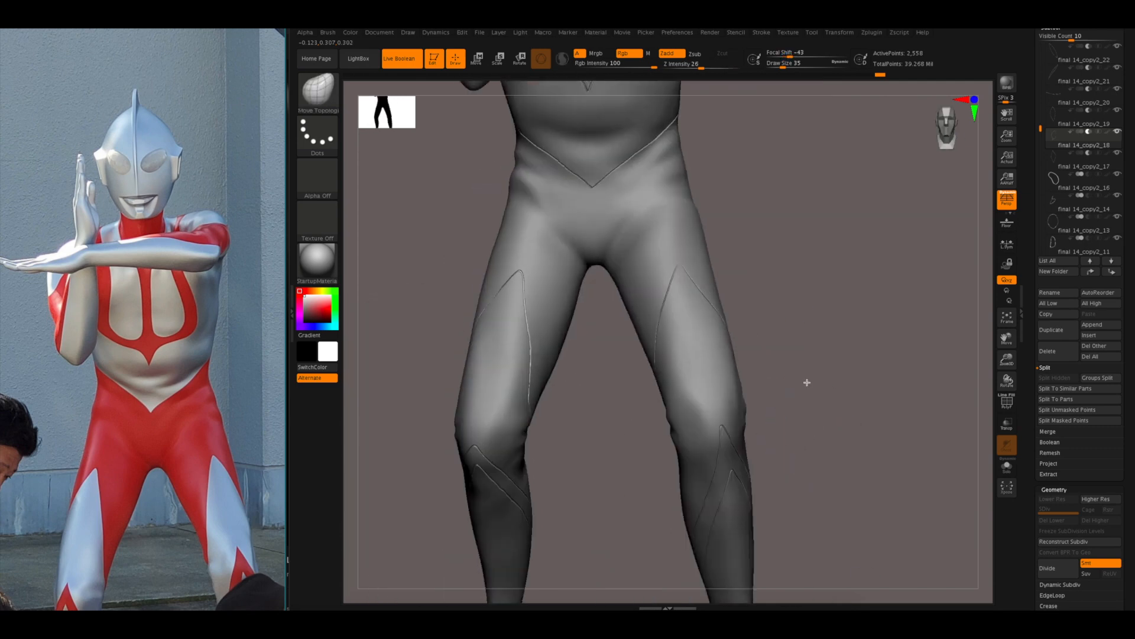
alt+drag(854, 314, 762, 399)
drag(467, 450, 531, 380)
drag(662, 462, 609, 411)
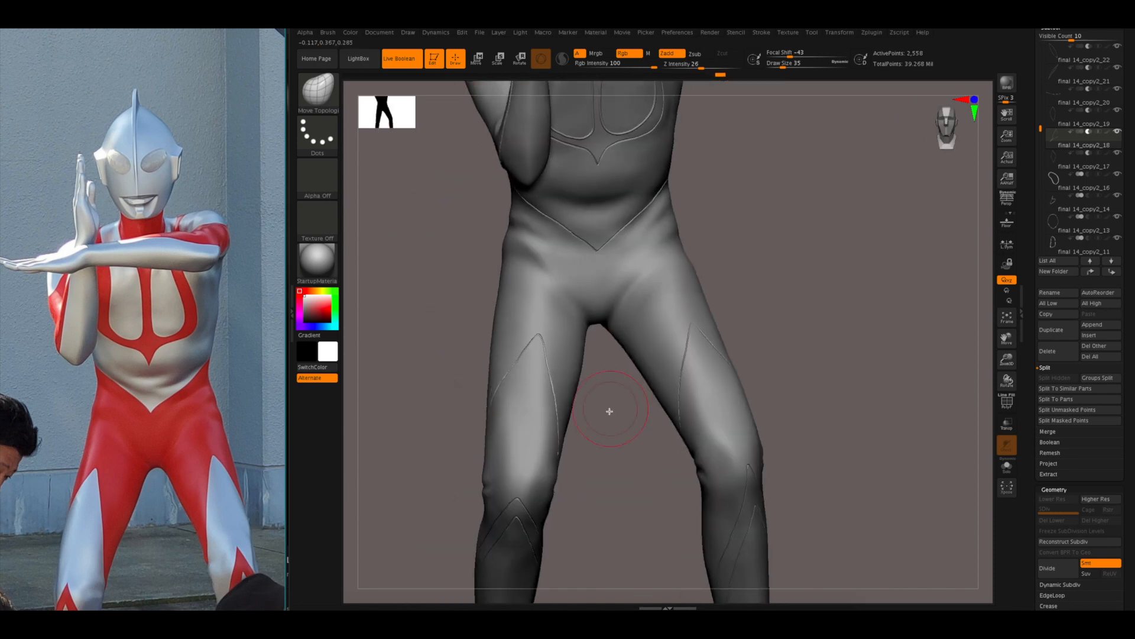
drag(517, 376, 569, 442)
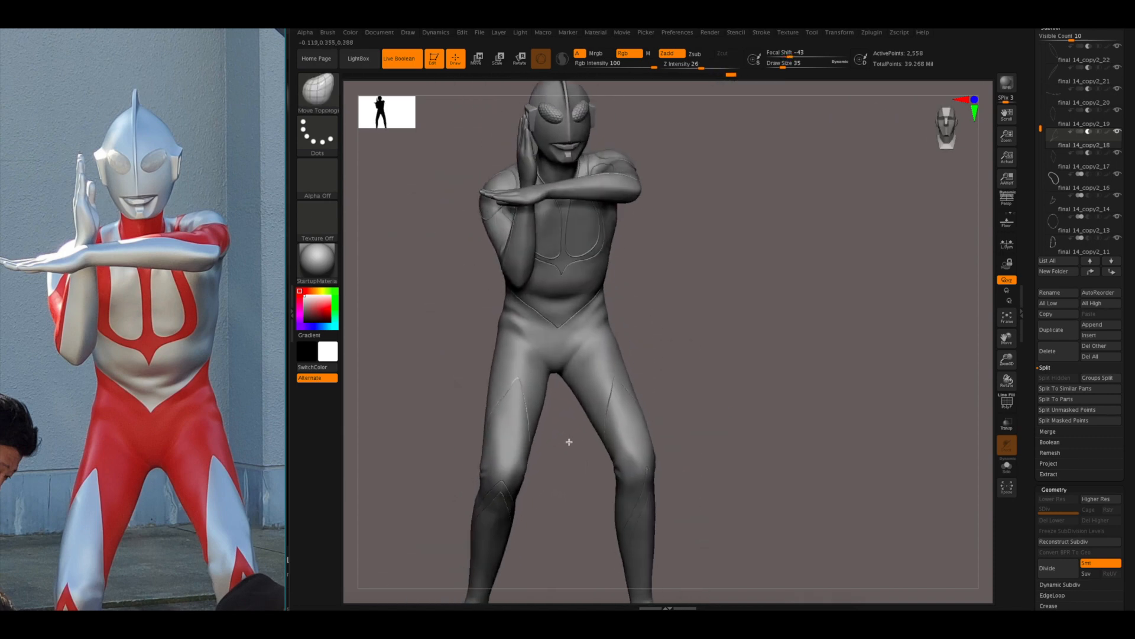
mouse_move(586, 501)
mouse_down()
mouse_move(533, 401)
mouse_move(697, 305)
mouse_up()
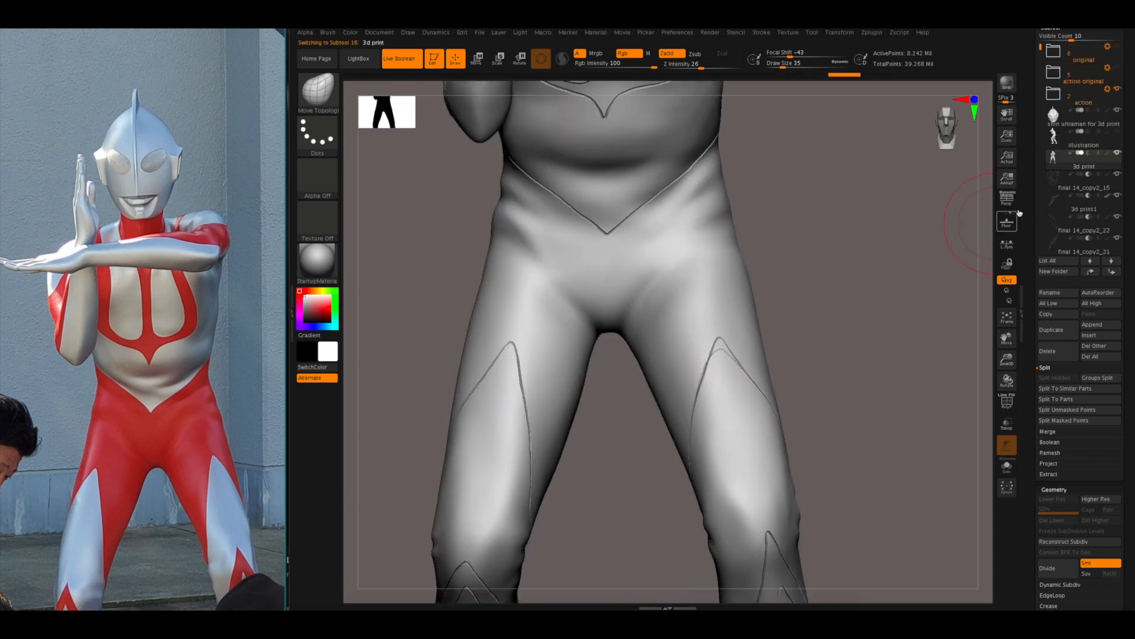
- Select the shin tubes final 14_copy2_22 and final 14_copy2_21 in turn and adjust their pointed tips with Move Topological
drag(764, 367, 832, 369)
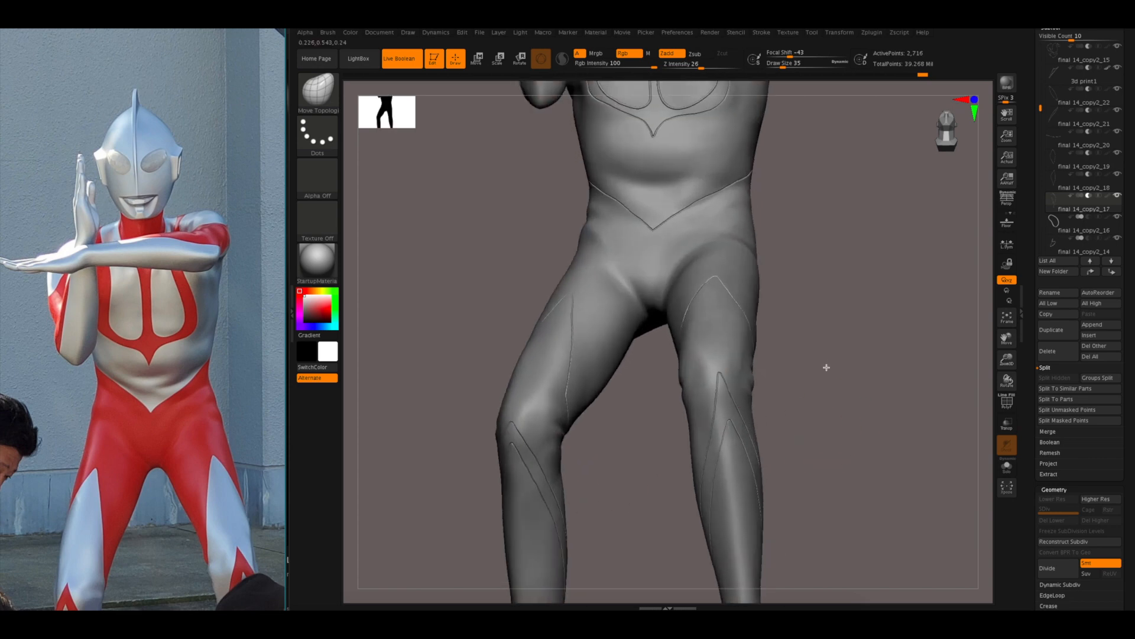
click(1088, 176)
click(1108, 112)
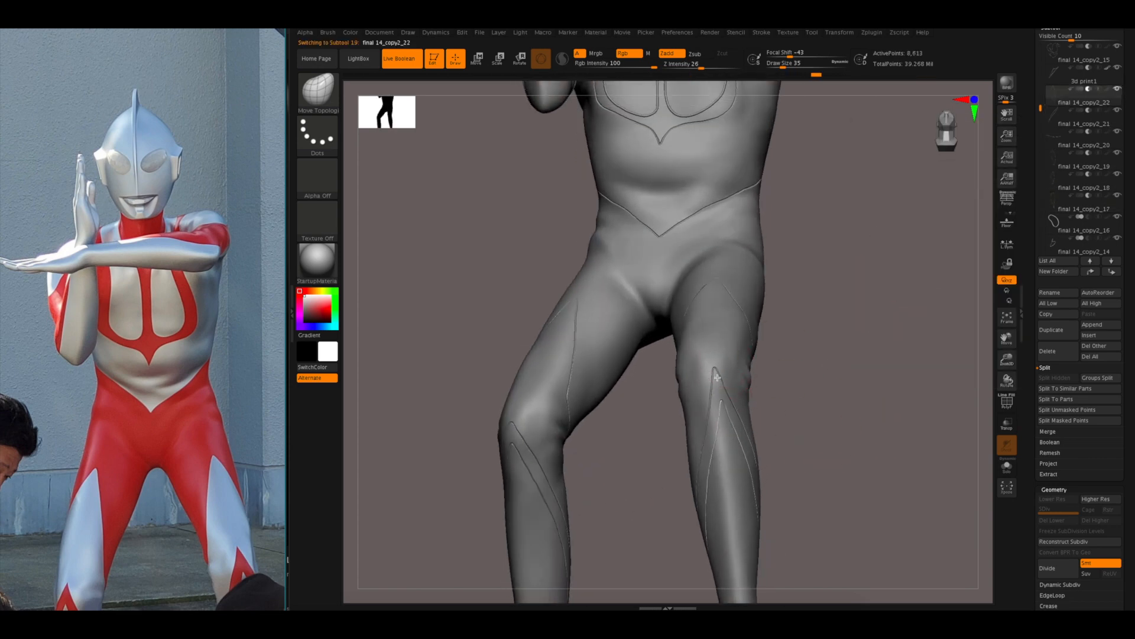
click(1068, 143)
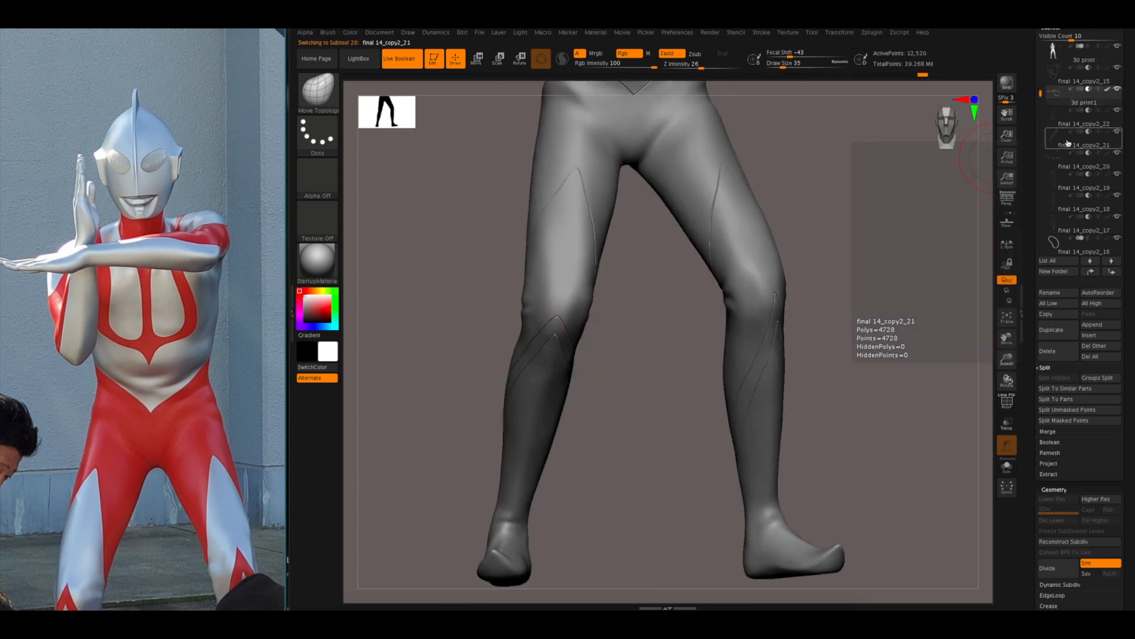
mouse_move(639, 338)
mouse_down()
mouse_move(563, 321)
mouse_move(542, 300)
mouse_move(641, 353)
mouse_move(580, 312)
mouse_move(618, 310)
mouse_move(621, 405)
mouse_up()
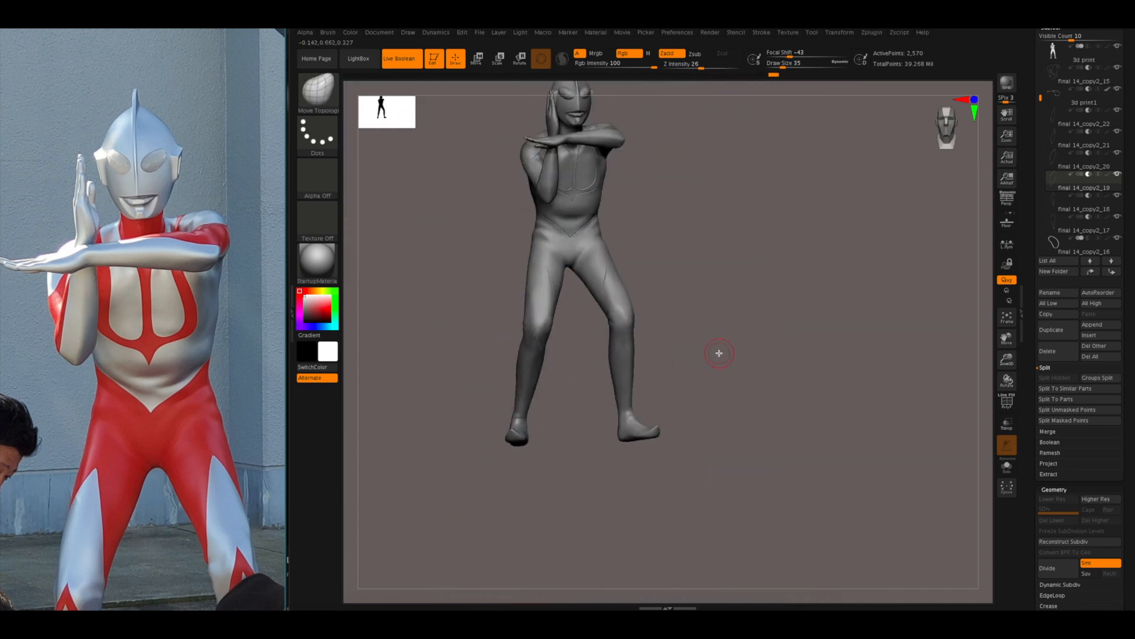
- Return to the shin tube final 14_copy2_22 and adjust its shape below the knee with Move Topological
alt+drag(724, 338, 571, 465)
click(1055, 140)
click(1054, 118)
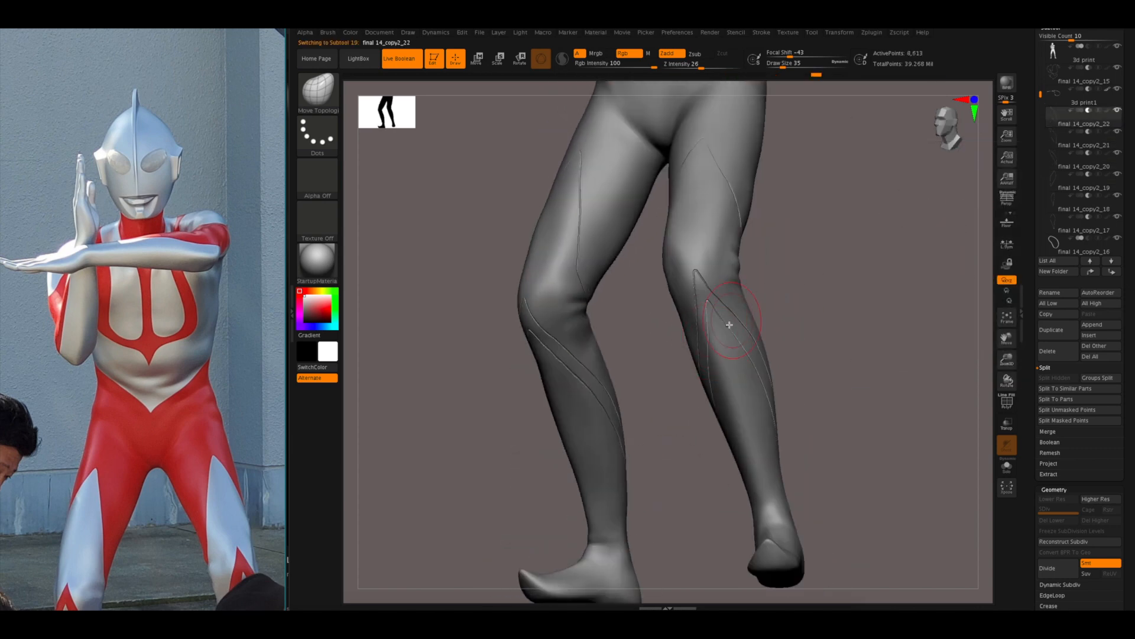
drag(835, 280, 851, 462)
- Select the shoulder panel's border tube, final 14_copy2_16, and check its mesh density with PolyFrame
drag(1040, 94, 1041, 148)
click(1089, 139)
click(1088, 131)
drag(866, 222, 981, 266)
click(1006, 402)
drag(887, 260, 922, 379)
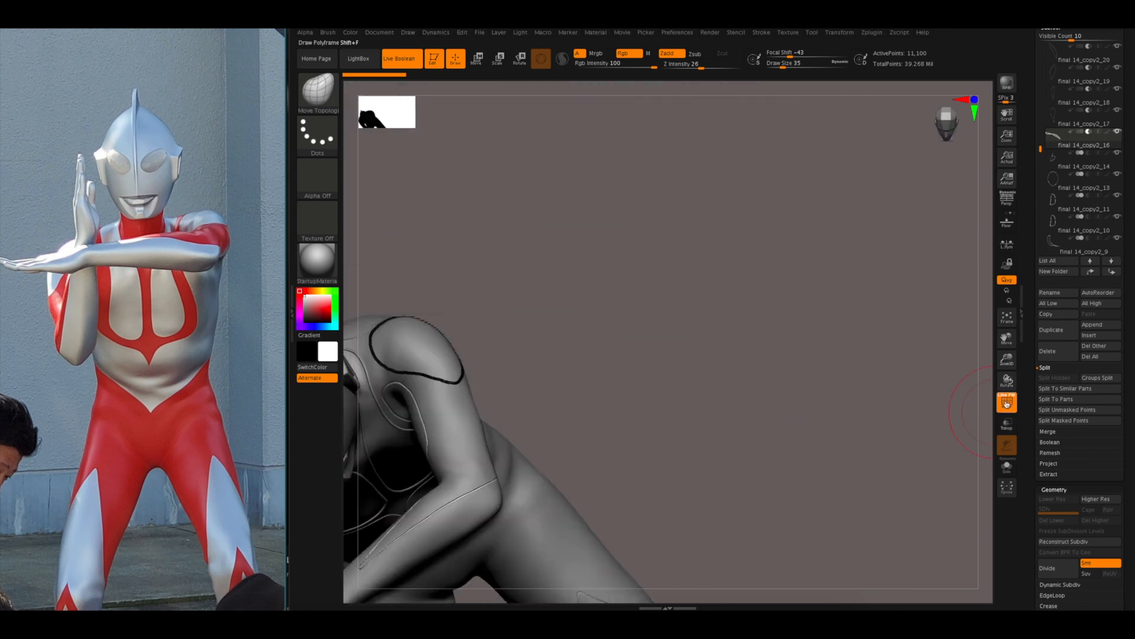
click(1006, 402)
drag(923, 320, 958, 372)
- ZRemesh the shoulder tube final 14_copy2_16 twice with the Half option and smooth its lower end
scroll(1022, 394, down, 5)
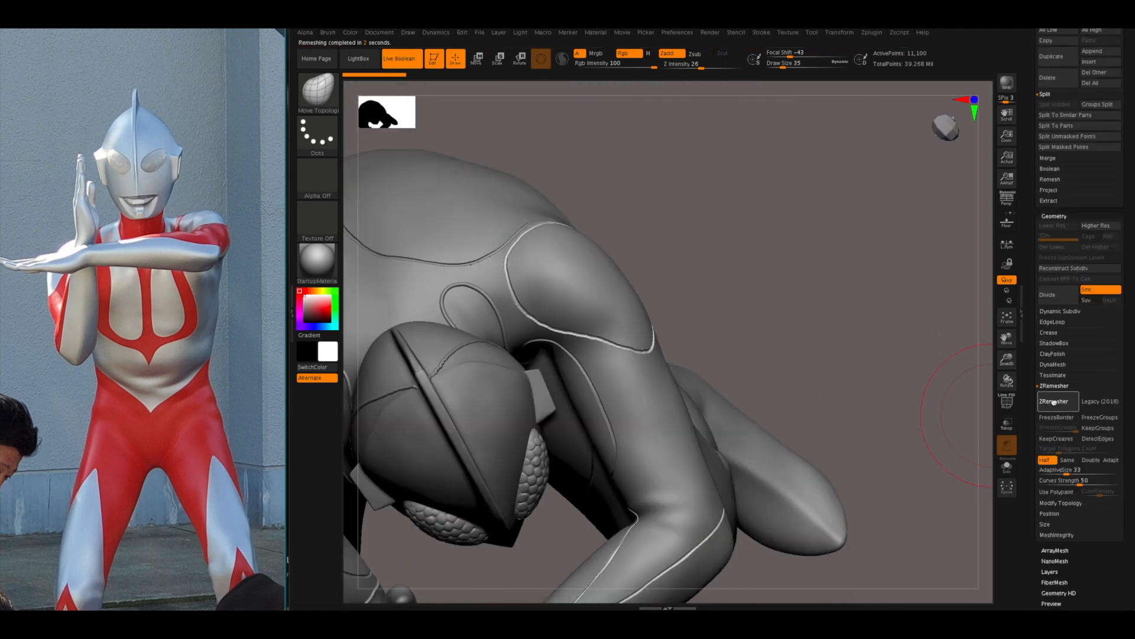
click(1054, 402)
click(1054, 403)
mouse_move(852, 248)
mouse_down()
mouse_move(786, 284)
mouse_move(827, 355)
mouse_move(811, 380)
mouse_move(875, 414)
mouse_up()
shift+drag(685, 467, 697, 485)
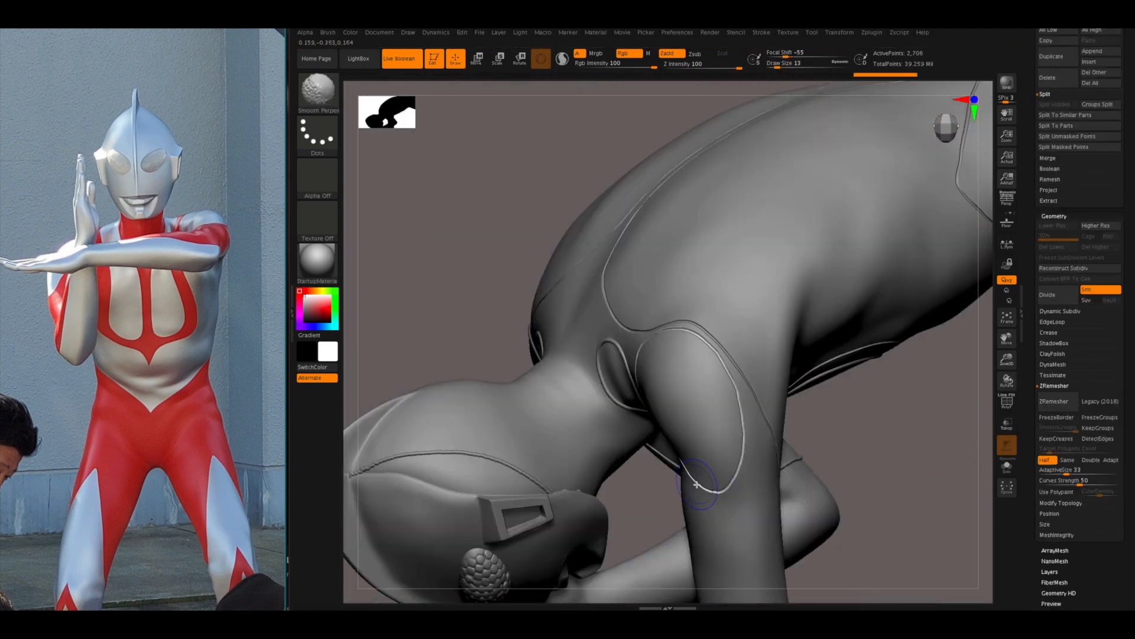
mouse_move(916, 444)
mouse_down()
mouse_move(876, 414)
mouse_move(793, 307)
mouse_move(820, 440)
mouse_move(780, 345)
mouse_move(852, 331)
mouse_up()
- Select the forearm marking's tube, final 14_copy2_14, and ZRemesh it with the Half option
drag(1027, 195, 1028, 569)
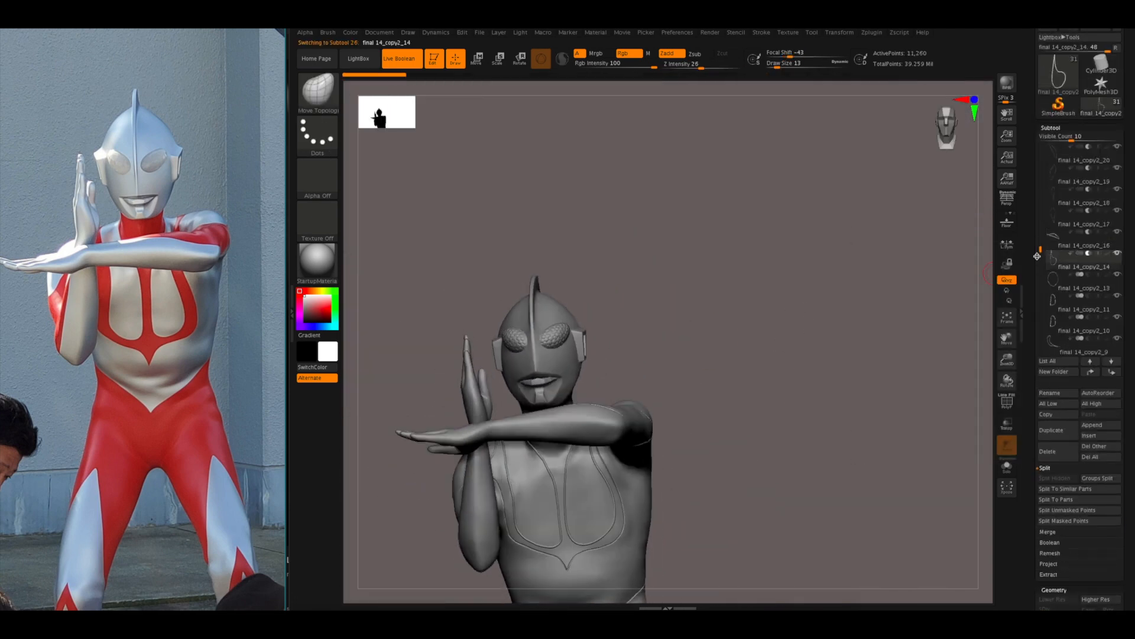
scroll(1046, 448, down, 6)
click(1057, 335)
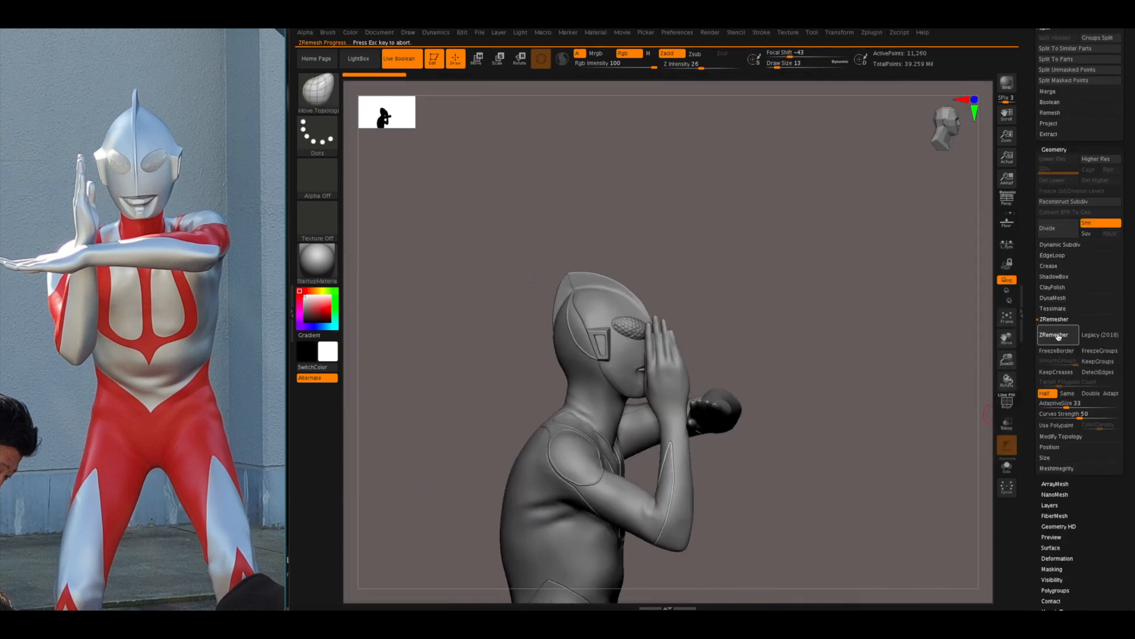
drag(917, 412, 875, 408)
alt+drag(875, 408, 858, 461)
mouse_move(659, 498)
mouse_down()
mouse_move(806, 375)
mouse_move(687, 325)
mouse_move(557, 479)
mouse_move(677, 373)
mouse_move(641, 388)
mouse_move(549, 537)
mouse_move(623, 518)
mouse_move(858, 337)
mouse_move(828, 333)
mouse_up()
- Select the head line's tube, final 14_copy2_13, and ZRemesh it with the Half option
drag(1127, 147, 1127, 490)
click(1072, 184)
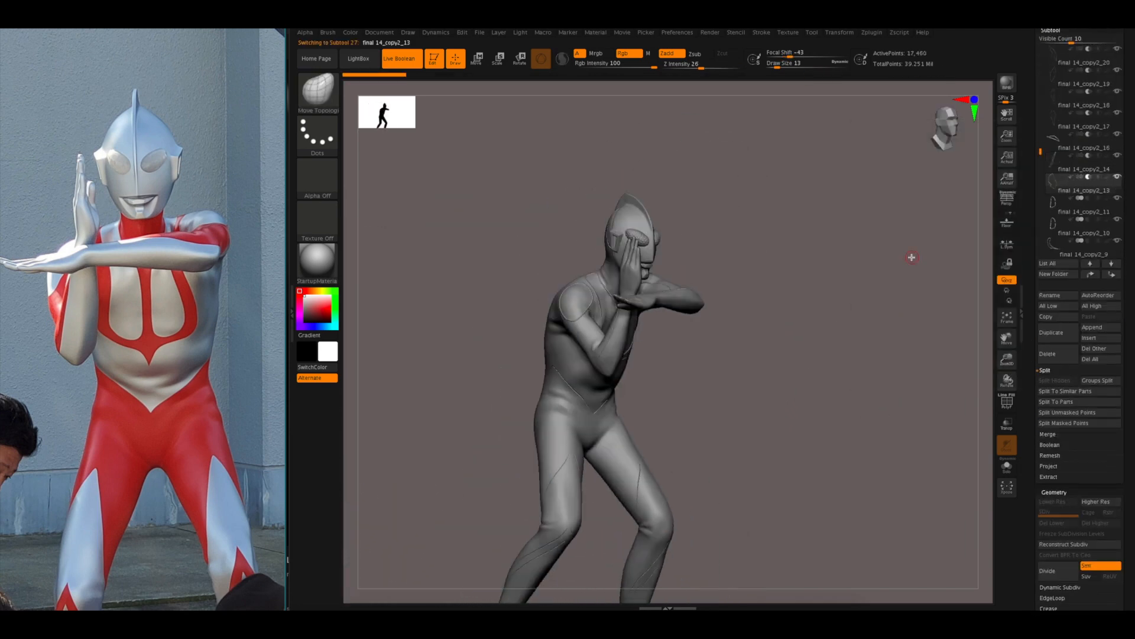
scroll(1076, 414, down, 5)
click(1060, 396)
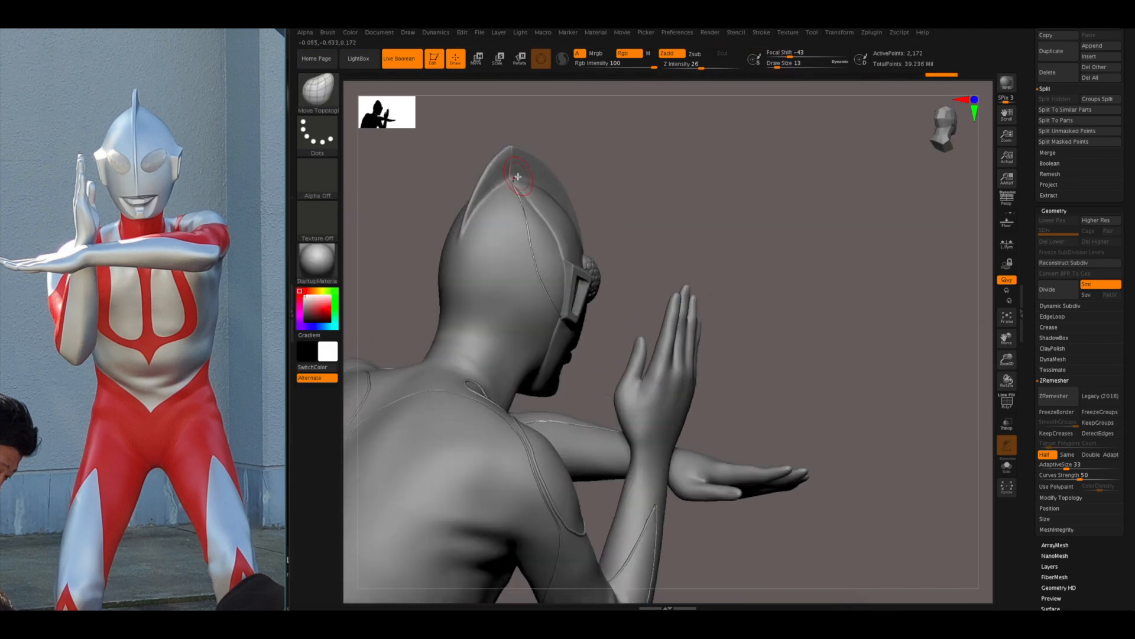
- Smooth the head line's tube along the side of the helmet up to the crest and check it from above
drag(663, 194, 603, 204)
mouse_move(828, 195)
mouse_down()
mouse_move(858, 218)
mouse_move(781, 219)
mouse_up()
key(b)
key(m)
key(v)
shift+drag(512, 242, 509, 215)
mouse_move(828, 236)
mouse_down()
mouse_move(808, 186)
mouse_move(801, 337)
mouse_move(731, 268)
mouse_up()
key(ctrl+z)
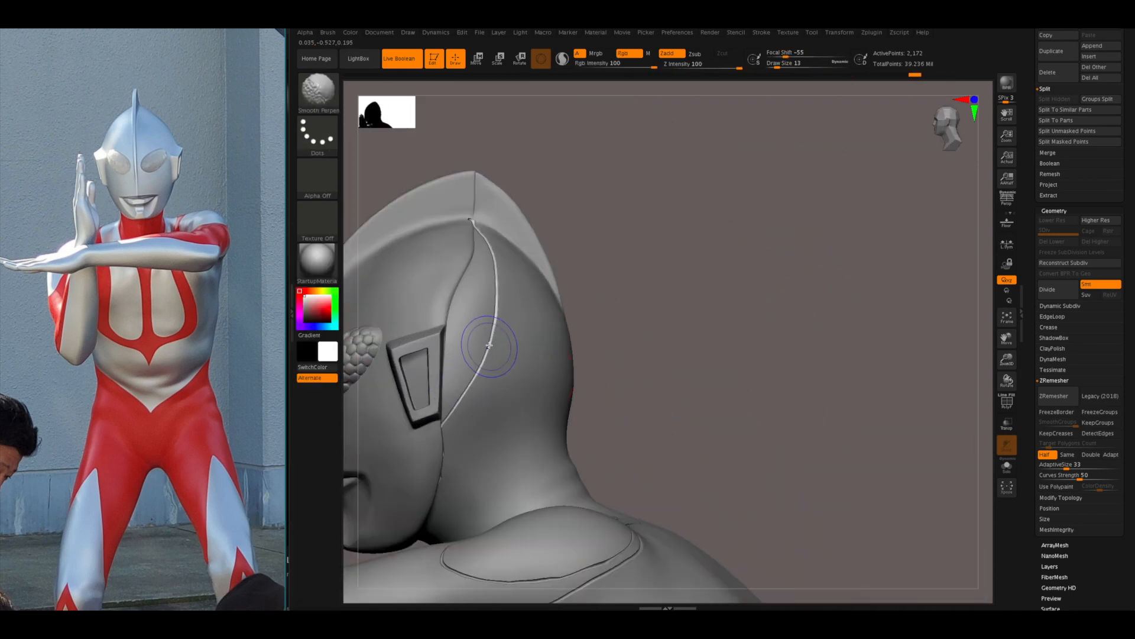
shift+drag(495, 292, 485, 204)
drag(612, 97, 605, 159)
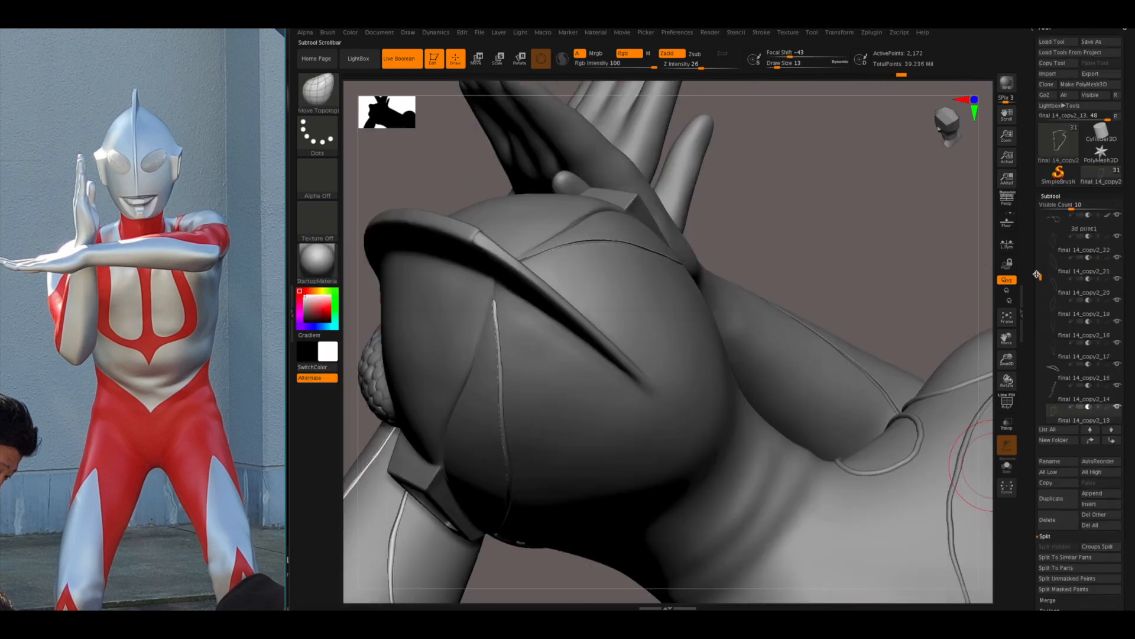
click(1118, 240)
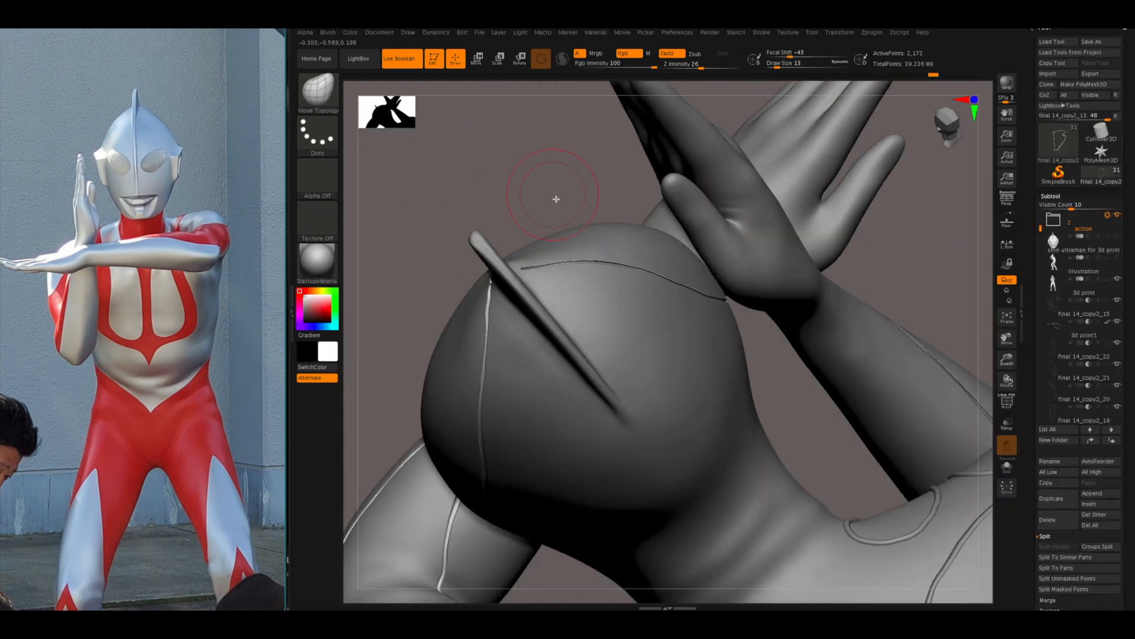
mouse_move(555, 198)
mouse_down()
mouse_move(852, 374)
mouse_move(740, 310)
mouse_move(596, 312)
mouse_move(818, 330)
mouse_move(796, 377)
mouse_move(499, 363)
mouse_move(801, 390)
mouse_move(507, 324)
mouse_move(547, 346)
mouse_move(862, 319)
mouse_move(699, 425)
mouse_move(743, 425)
mouse_move(785, 350)
mouse_up()
- Select the other shoulder's border tube, final 14_copy2_11, and inspect its mesh with PolyFrame and its fit around the shoulder
click(1087, 364)
alt+drag(946, 382, 837, 502)
key(shift+f)
click(1058, 374)
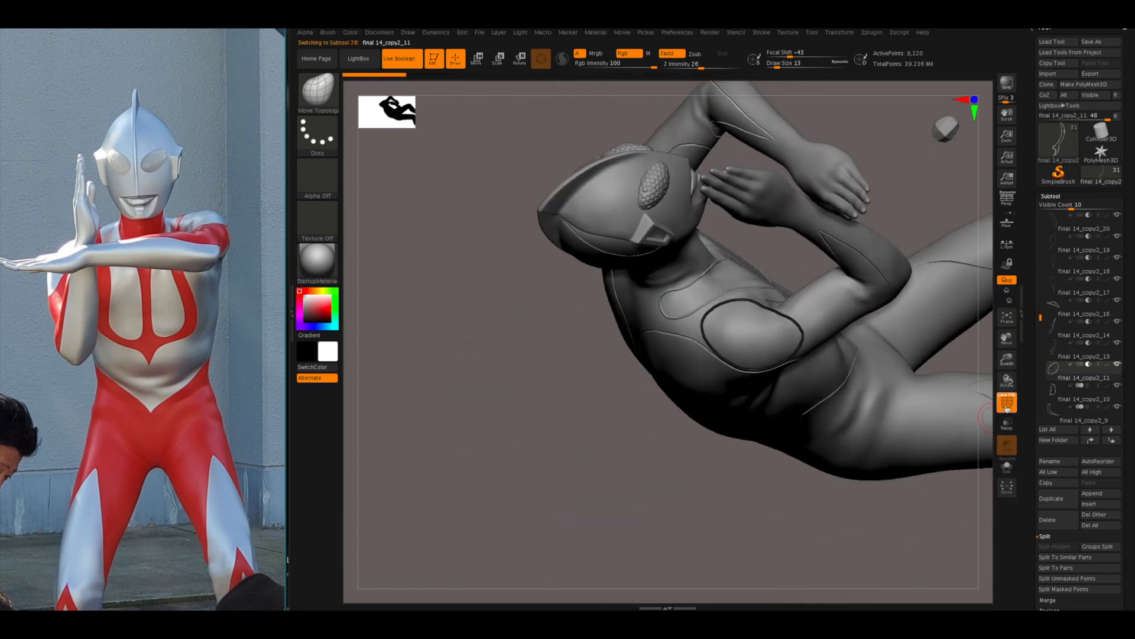
key(shift+f)
alt+drag(763, 254, 778, 414)
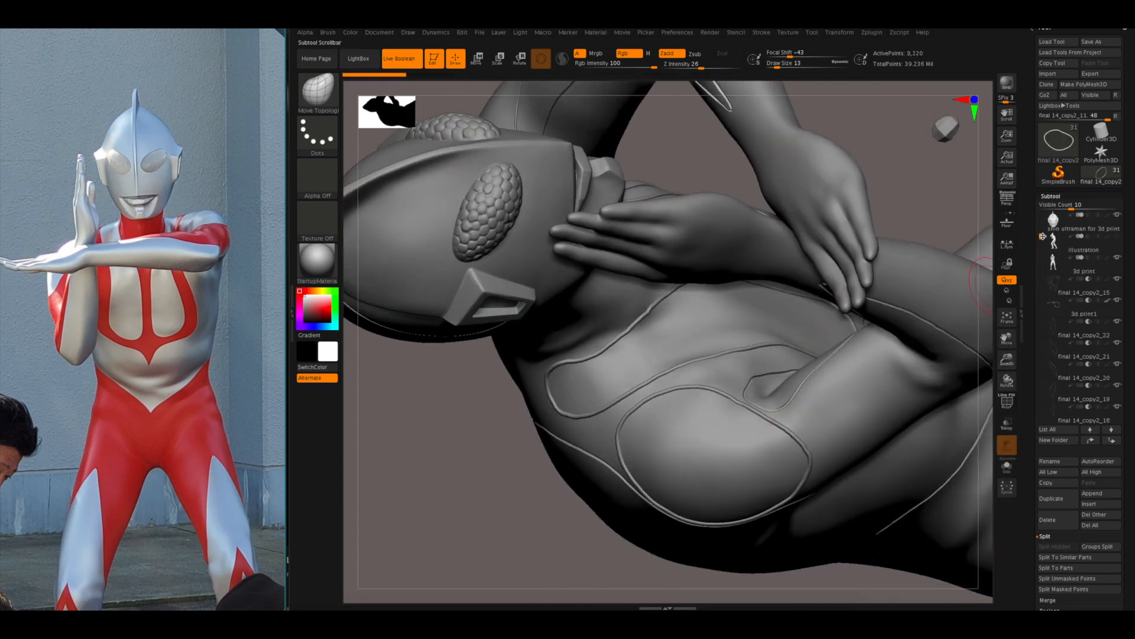
drag(1018, 362, 953, 485)
alt+drag(948, 391, 896, 286)
- Compare the overlapping shoulder tubes final 14_copy2_11 and final 14_copy2_10 by toggling visibility, and move final 14_copy2_10 to the subtool list's end
scroll(1069, 336, down, 1)
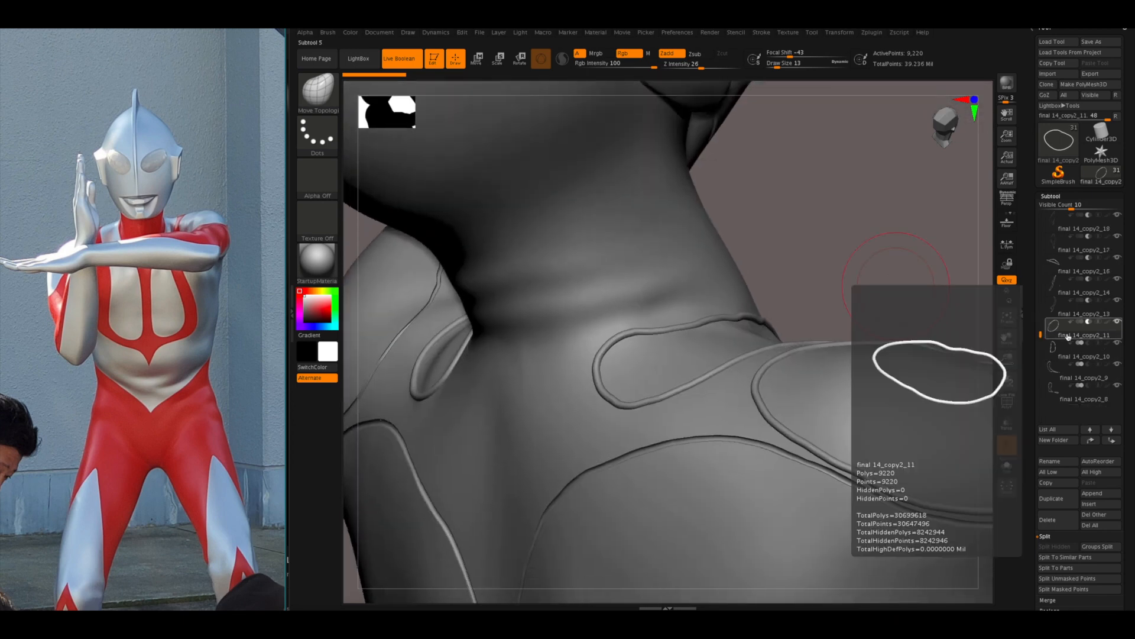
click(1125, 348)
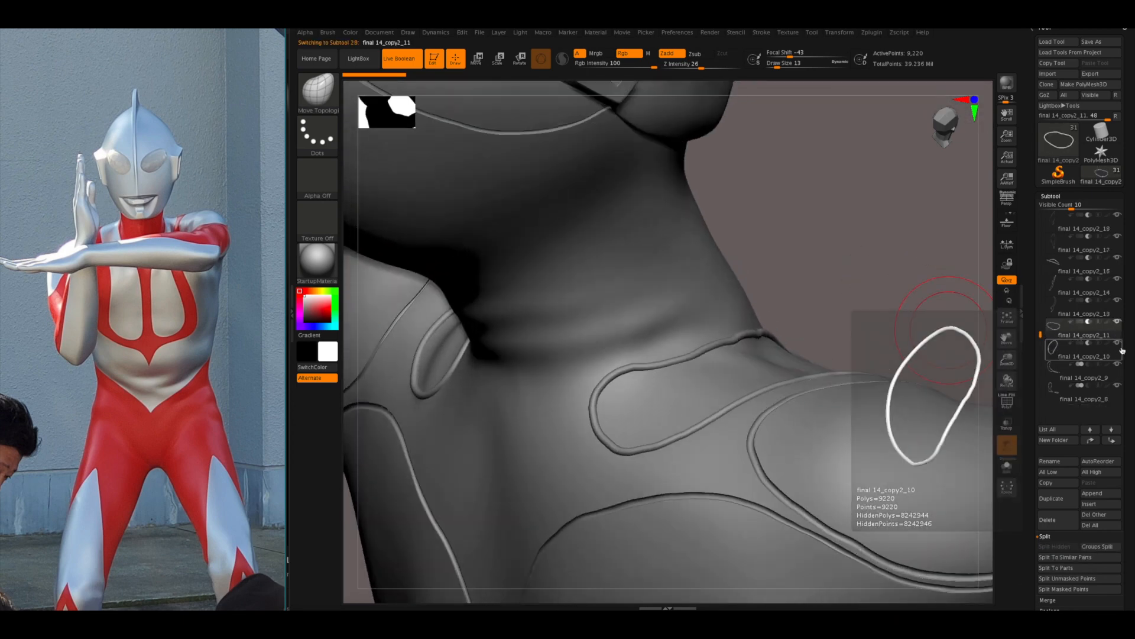
click(1118, 324)
drag(978, 334, 996, 391)
click(1080, 343)
click(1080, 321)
key(shift+f)
click(1118, 344)
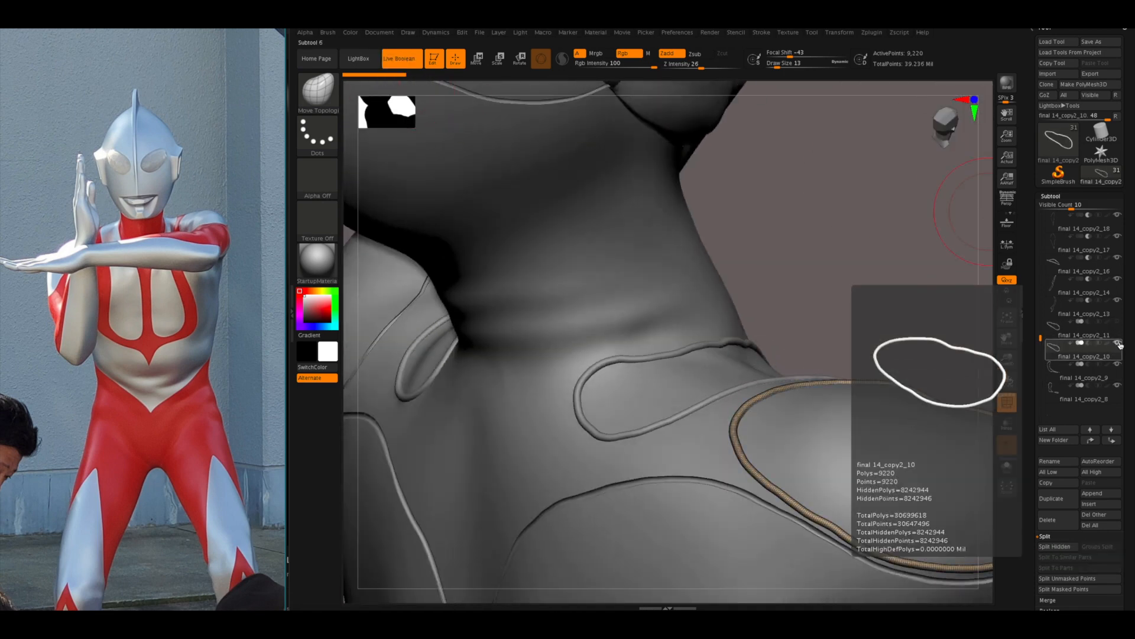
click(1106, 353)
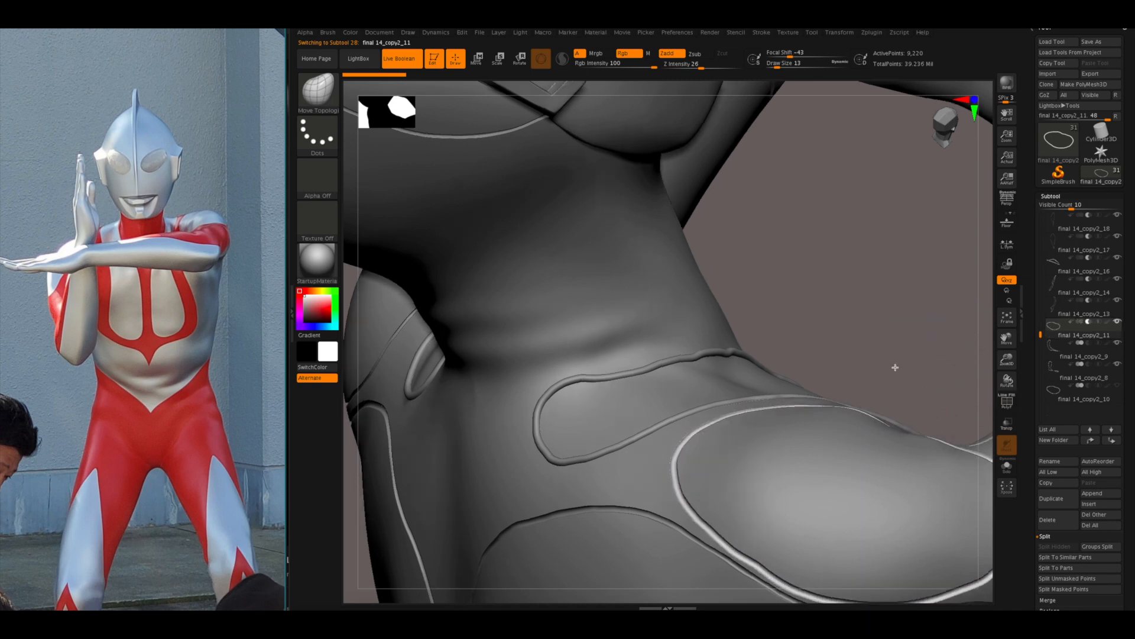
- ZRemesh the shoulder panel's border tube, final 14_copy2_11, repeatedly with the Half option
drag(895, 367, 565, 251)
key(ctrl+z)
drag(1030, 574, 1030, 198)
click(1055, 472)
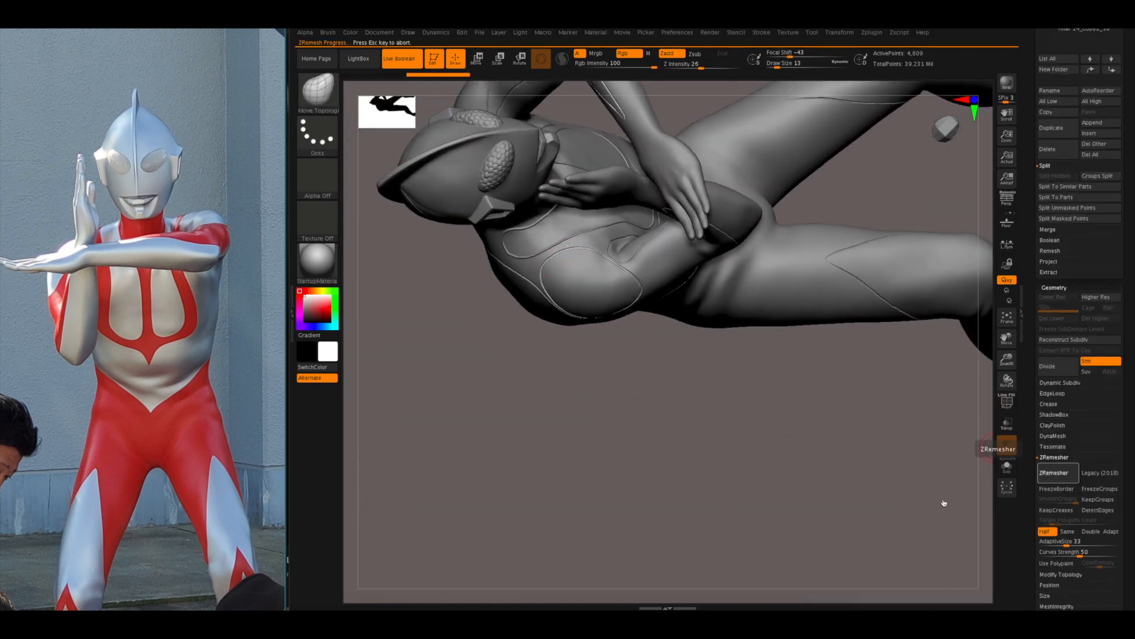
- Smooth the remeshed final 14_copy2_11 tube along the lower edge of the shoulder panel
alt+drag(944, 503, 923, 550)
shift+drag(704, 296, 727, 322)
drag(763, 503, 680, 450)
drag(887, 437, 828, 414)
shift+drag(692, 408, 585, 408)
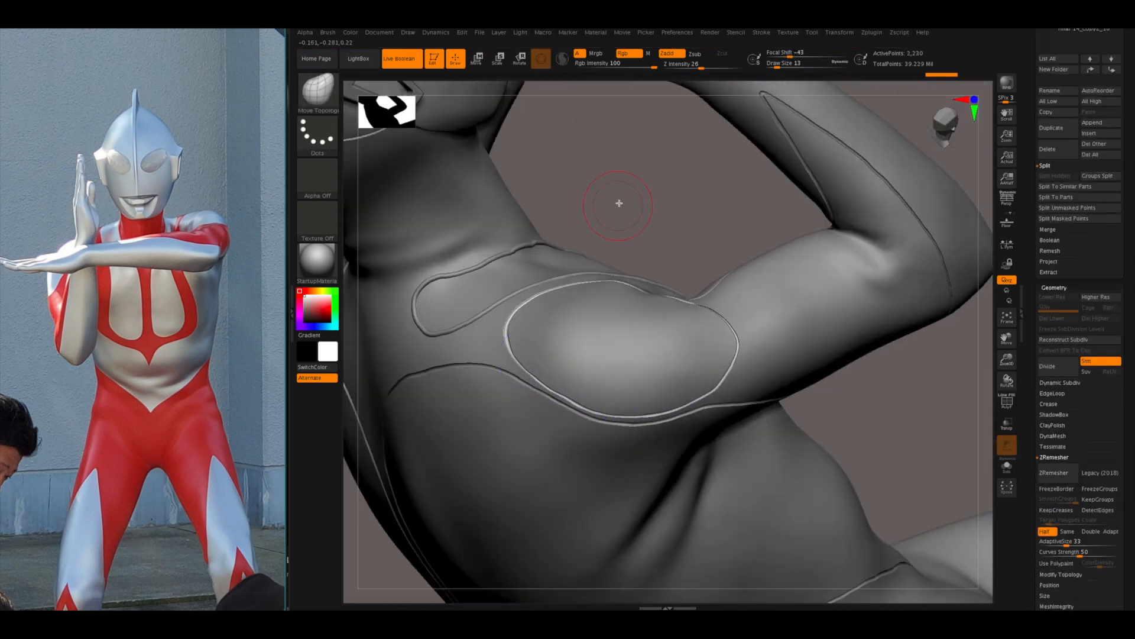
- Smooth the remaining stretch of the shoulder panel's border tube, final 14_copy2_11, around the shoulder
drag(619, 203, 568, 249)
drag(473, 532, 497, 473)
mouse_move(550, 520)
mouse_down()
mouse_move(527, 502)
mouse_move(591, 444)
mouse_up()
mouse_move(875, 402)
shift+mouse_down()
mouse_move(929, 390)
mouse_move(899, 431)
shift+mouse_up()
- Select the chest panel's tube, final 14_copy2_9, and ZRemesh it with the Half option
drag(1032, 177, 1032, 519)
click(1102, 356)
drag(940, 355, 949, 388)
drag(1031, 458, 1032, 166)
click(1059, 524)
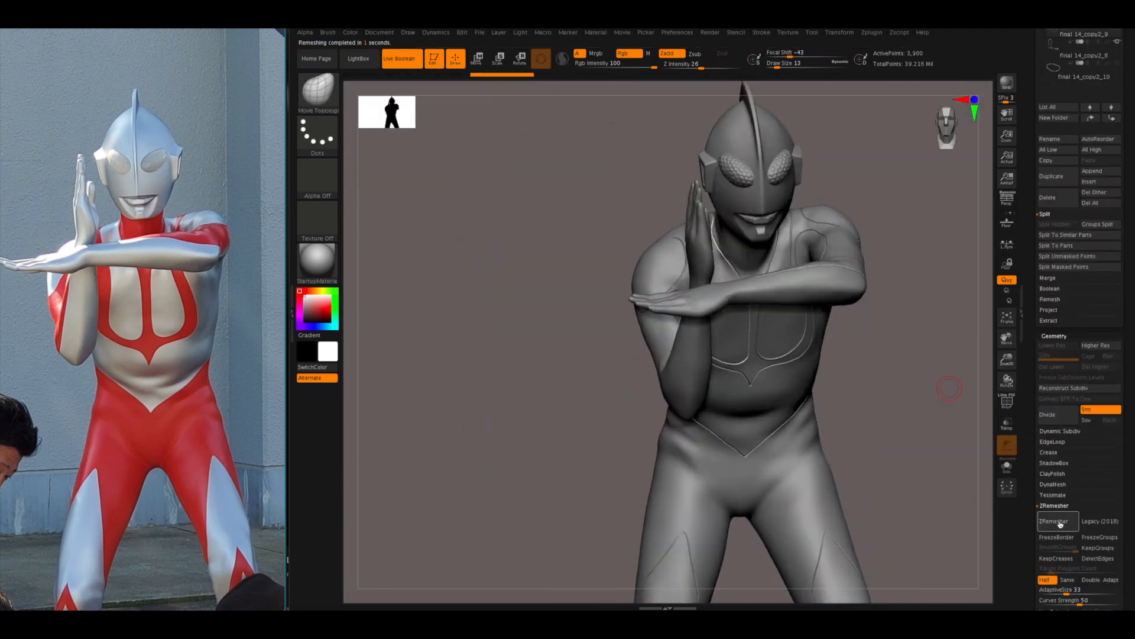
- Smooth the remeshed final 14_copy2_9 tube along the edges of the chest panel
drag(940, 414, 928, 366)
alt+drag(532, 413, 567, 503)
shift+drag(825, 257, 852, 319)
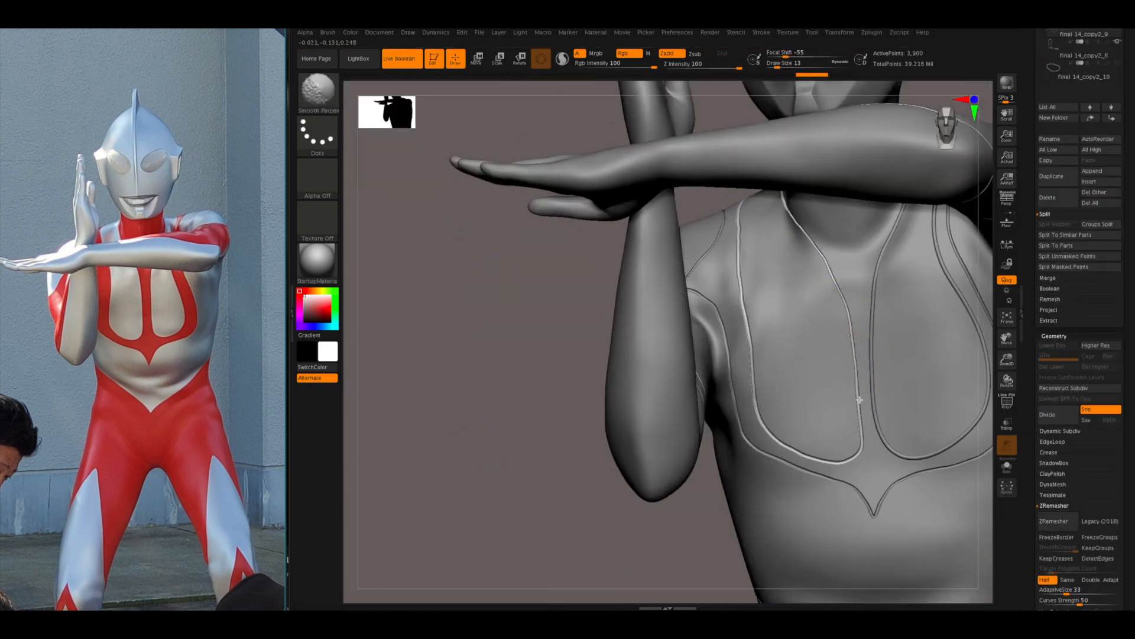
drag(532, 414, 491, 403)
shift+drag(740, 260, 745, 297)
- Smooth the final 14_copy2_9 tube where it arches over the top of the shoulder beside the neck
drag(508, 355, 532, 441)
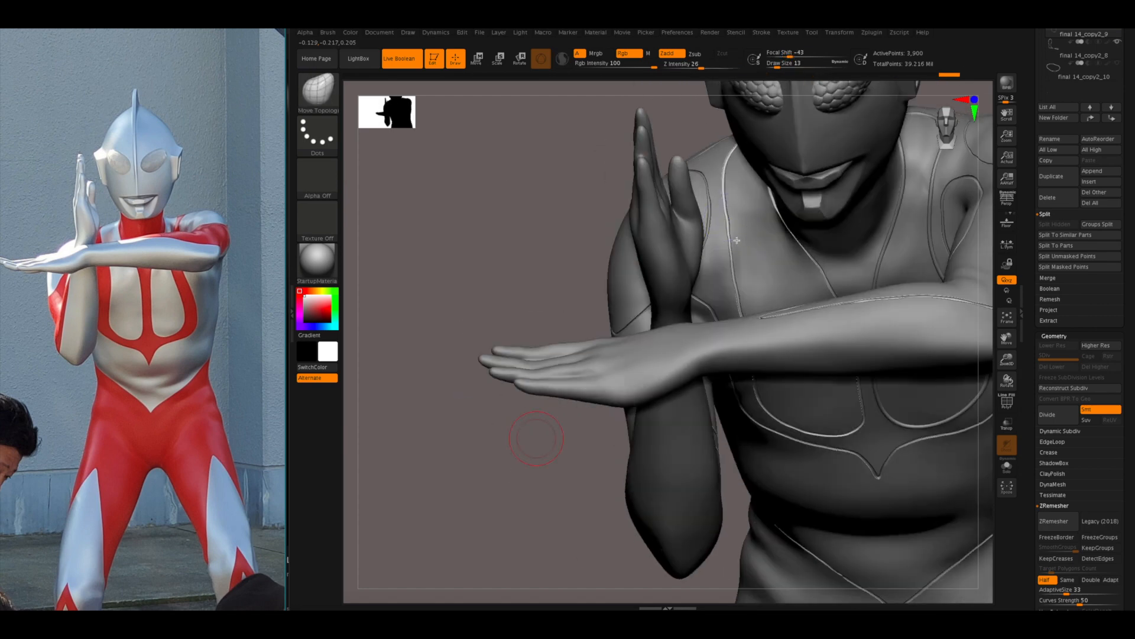
mouse_move(491, 148)
alt+mouse_down()
mouse_move(403, 349)
mouse_move(437, 449)
alt+mouse_up()
shift+drag(628, 397, 641, 328)
drag(502, 177, 521, 284)
shift+drag(669, 307, 706, 313)
drag(532, 568, 508, 508)
shift+drag(704, 360, 699, 398)
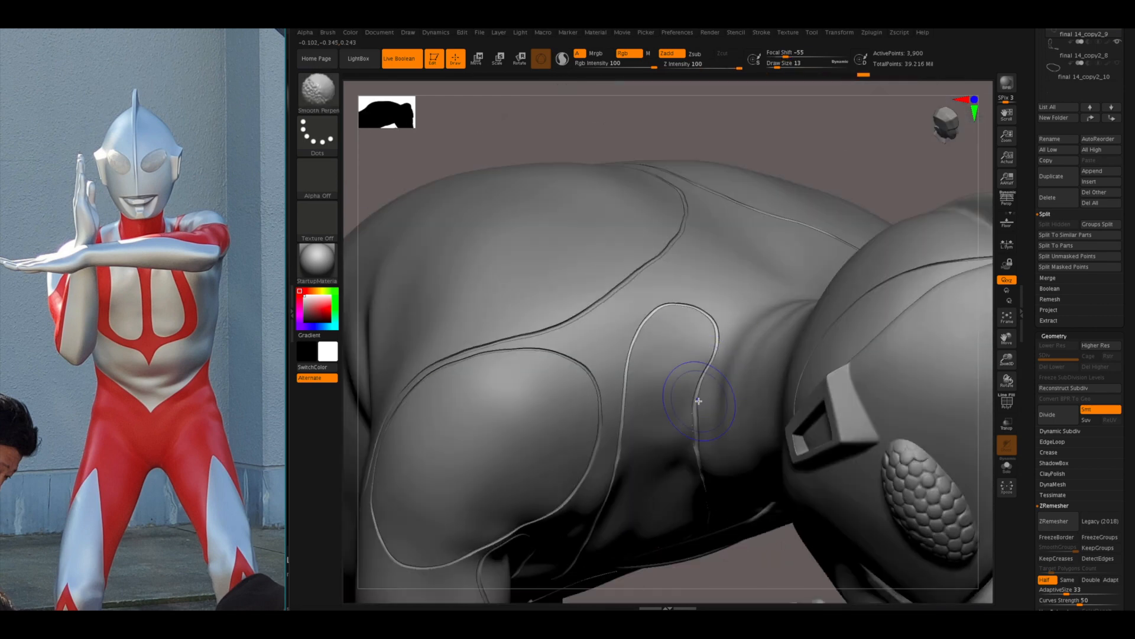
drag(700, 118, 699, 292)
- Switch to the opposite chest panel's tube, final 14_copy2_8, and ZRemesh it with the Half option
drag(502, 178, 550, 118)
drag(962, 523, 892, 337)
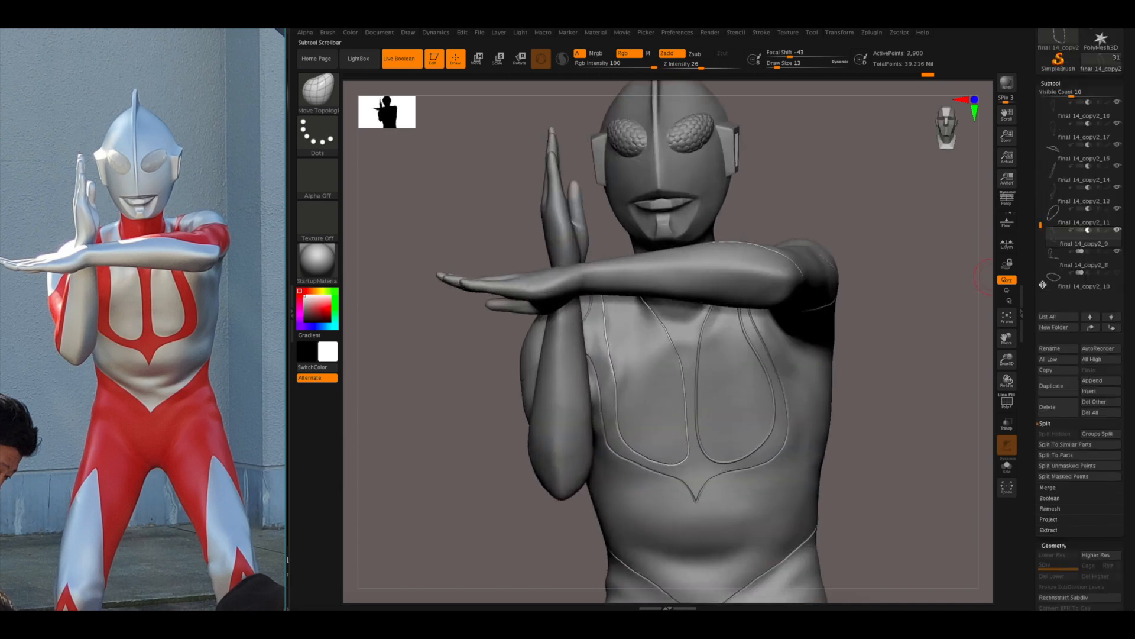
key(alt+Down)
scroll(1058, 502, down, 3)
click(1055, 465)
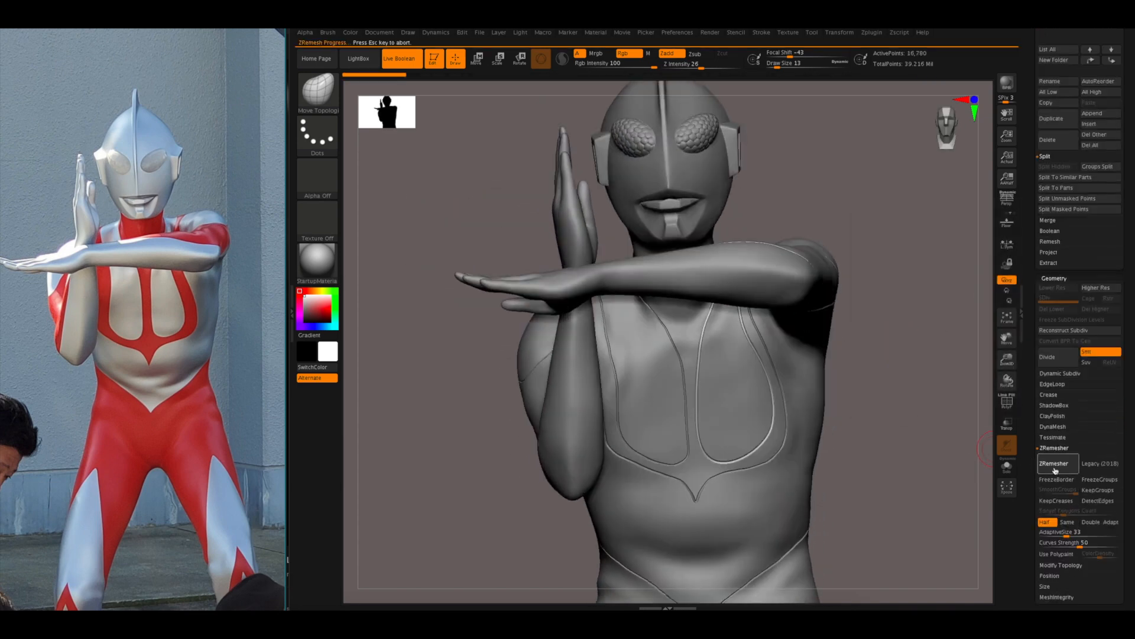
- Smooth the final 14_copy2_8 tube around its chest panel and up toward the shoulder
mouse_move(985, 425)
alt+mouse_down()
mouse_move(824, 431)
mouse_move(814, 504)
alt+mouse_up()
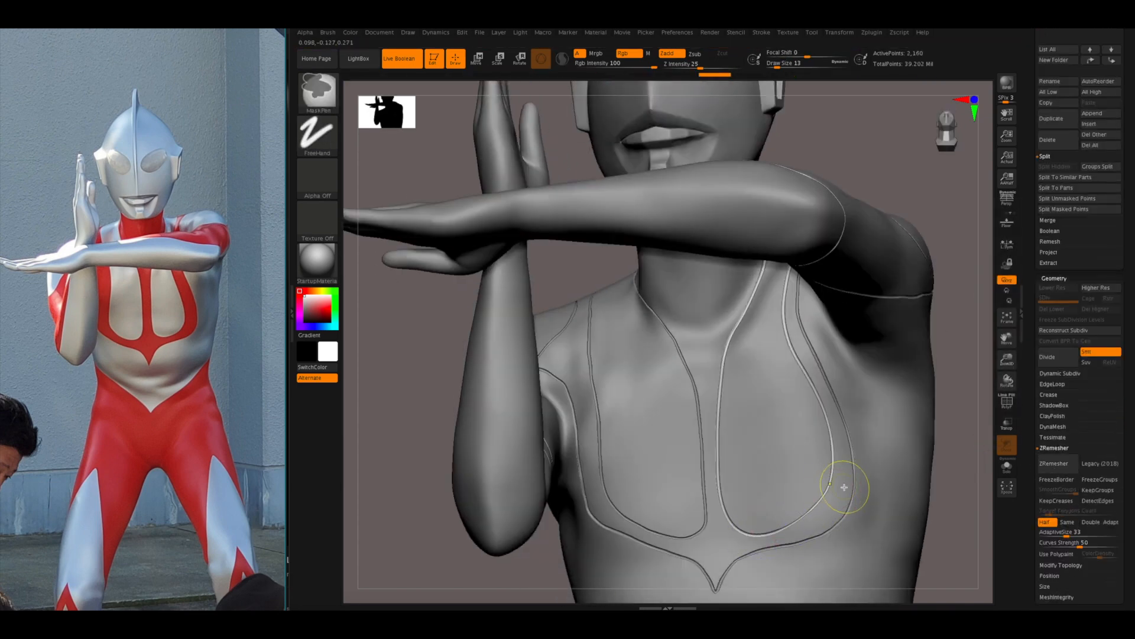
drag(970, 355, 934, 248)
drag(784, 290, 781, 291)
drag(793, 349, 822, 282)
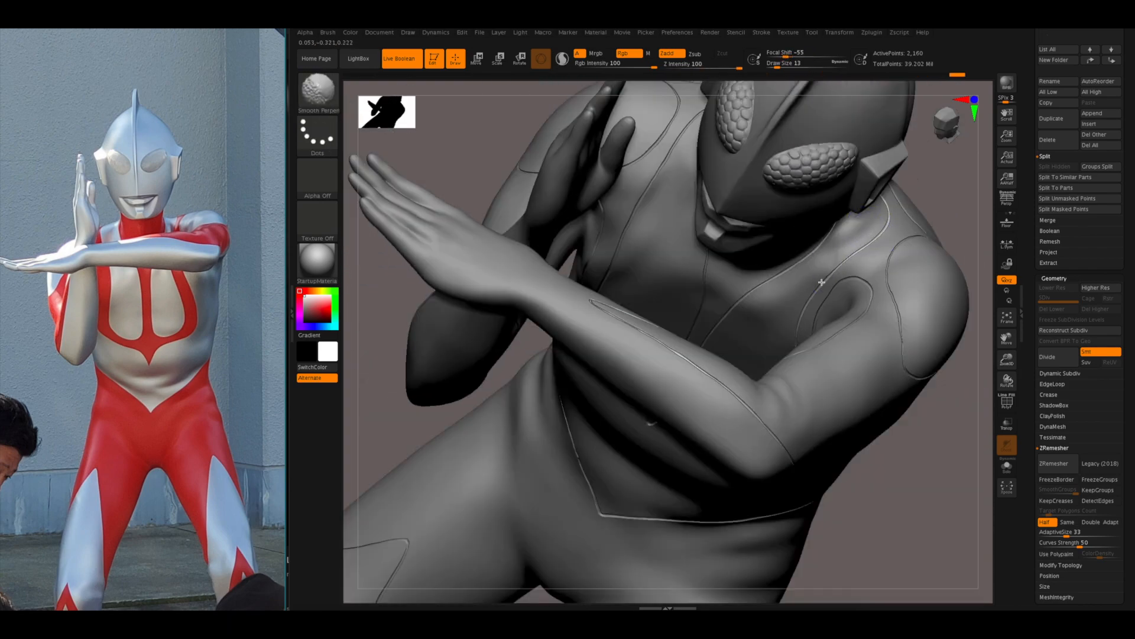
drag(918, 206, 884, 400)
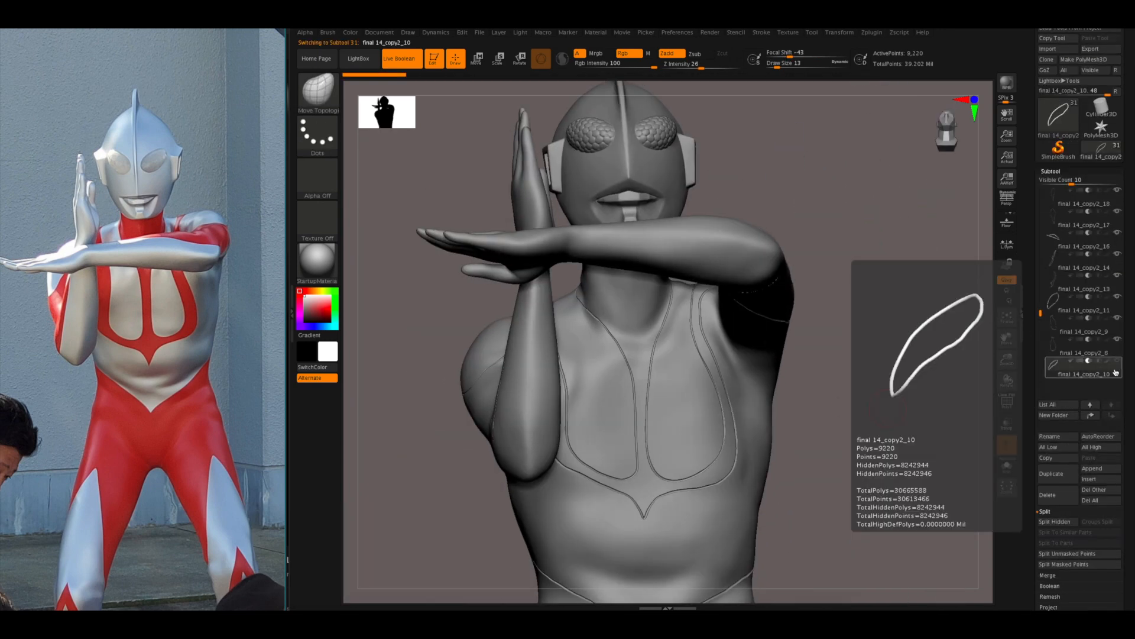
- Select the overlapping shoulder tube final 14_copy2_10 at the end of the subtool list and delete it
click(1083, 363)
drag(982, 414, 928, 349)
mouse_move(1040, 314)
mouse_down()
mouse_move(1037, 216)
mouse_move(1041, 314)
mouse_up()
drag(946, 379, 915, 398)
click(1049, 495)
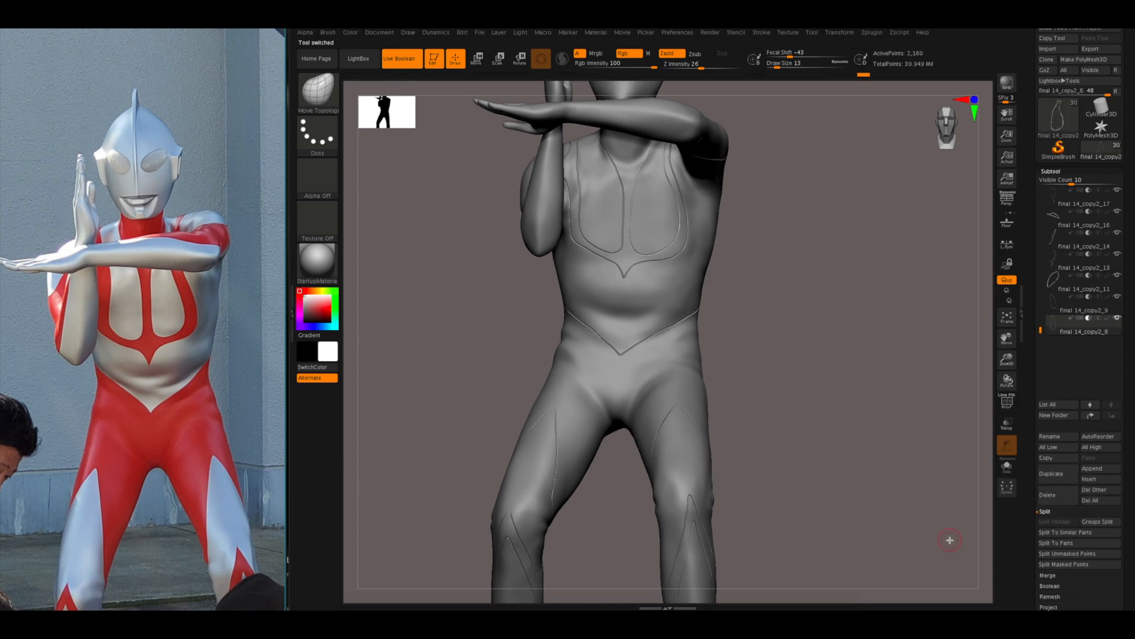
- Select the final 14_copy2_13 tube and inspect the suit-marking tubes around the upper body
mouse_move(951, 540)
mouse_down()
mouse_move(978, 583)
mouse_move(856, 418)
mouse_move(859, 467)
mouse_up()
alt+click(601, 301)
drag(1040, 216, 1039, 308)
click(1083, 305)
drag(875, 414, 845, 308)
drag(571, 312, 538, 313)
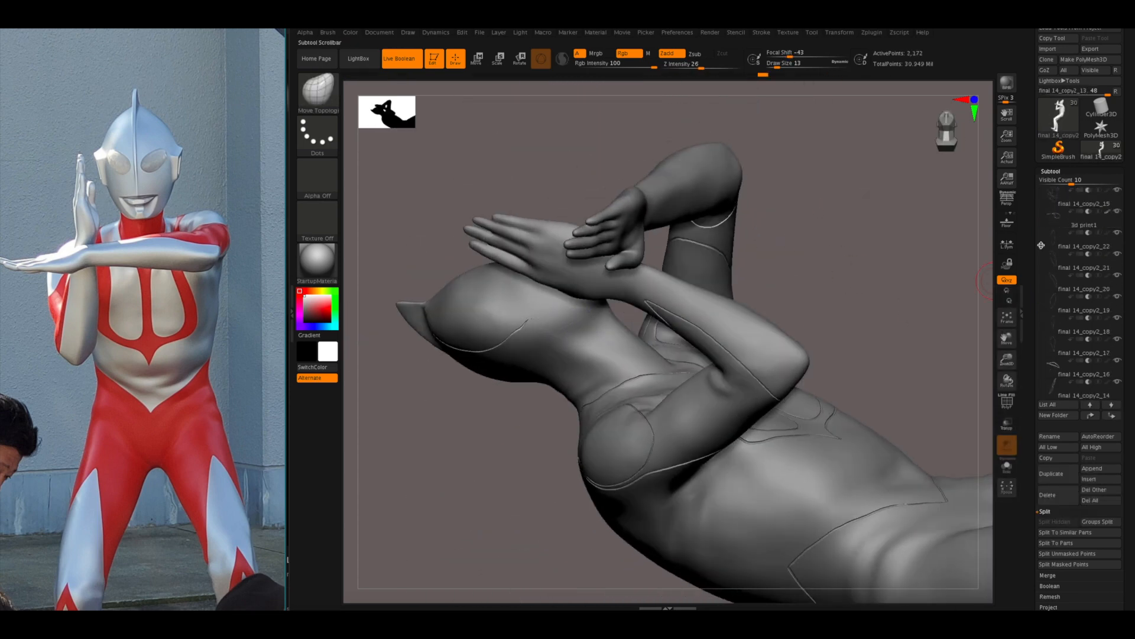
- Toggle the visibility of a subtool higher in the list and check the figure from the side
drag(1041, 245, 1041, 218)
click(1117, 190)
drag(922, 284, 922, 449)
click(1116, 190)
drag(976, 261, 845, 266)
drag(1033, 593, 1033, 434)
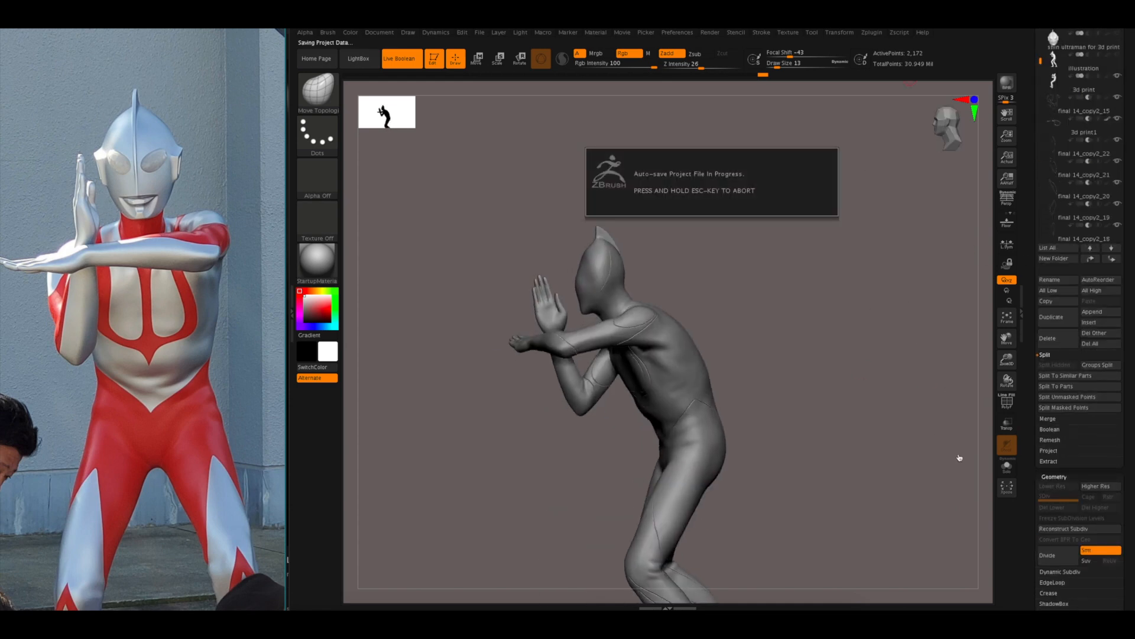